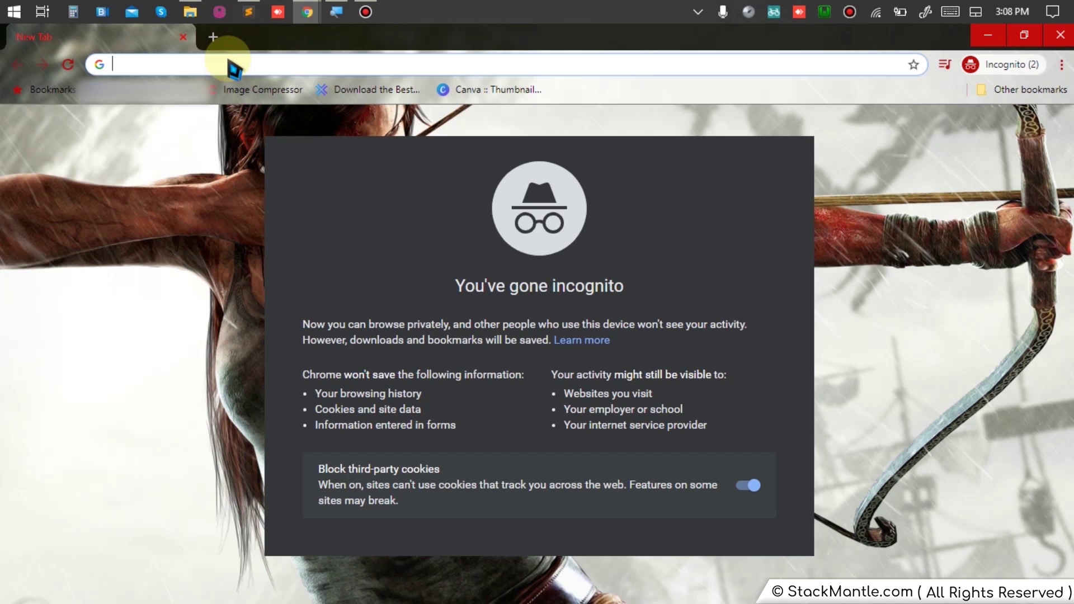
Search the web for "aws console login" and open the AWS Management Console result on aws.amazon.com.
{"action": "type", "text": "a"}
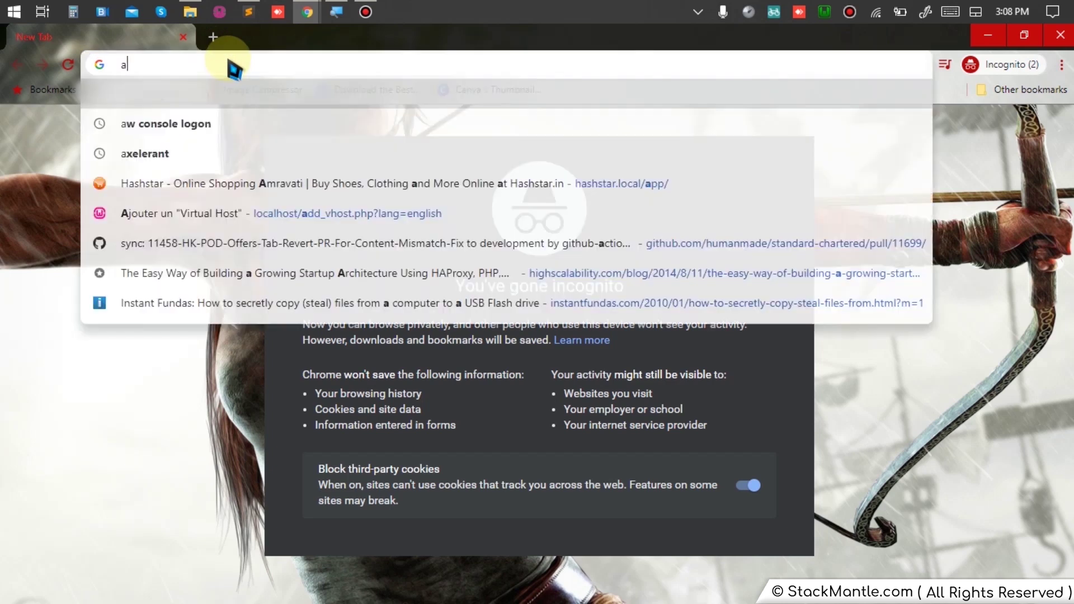
{"action": "type", "text": "ws console login"}
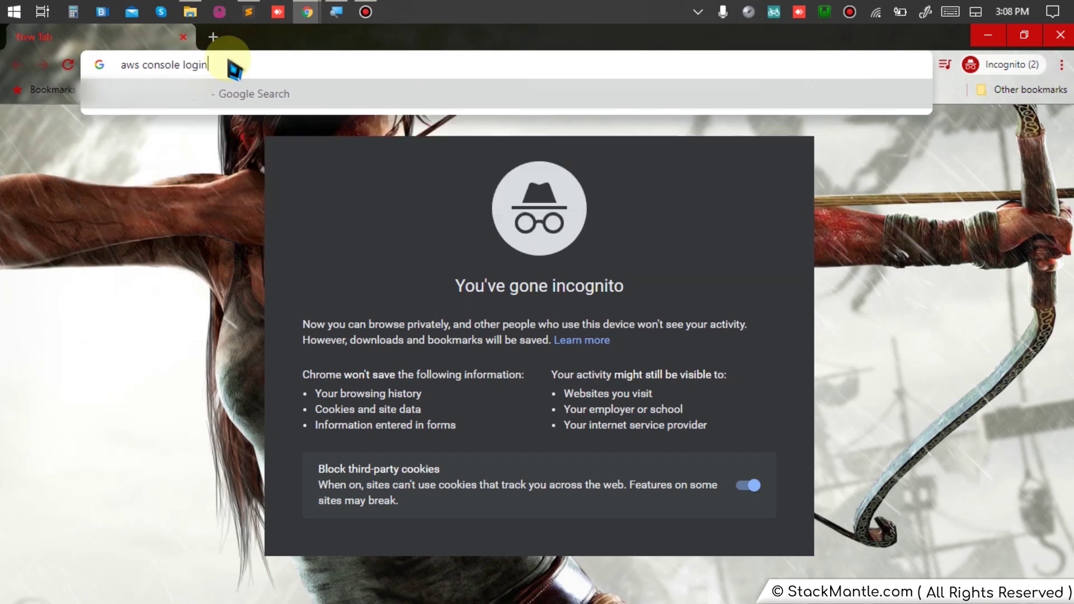
{"action": "key", "text": "Return"}
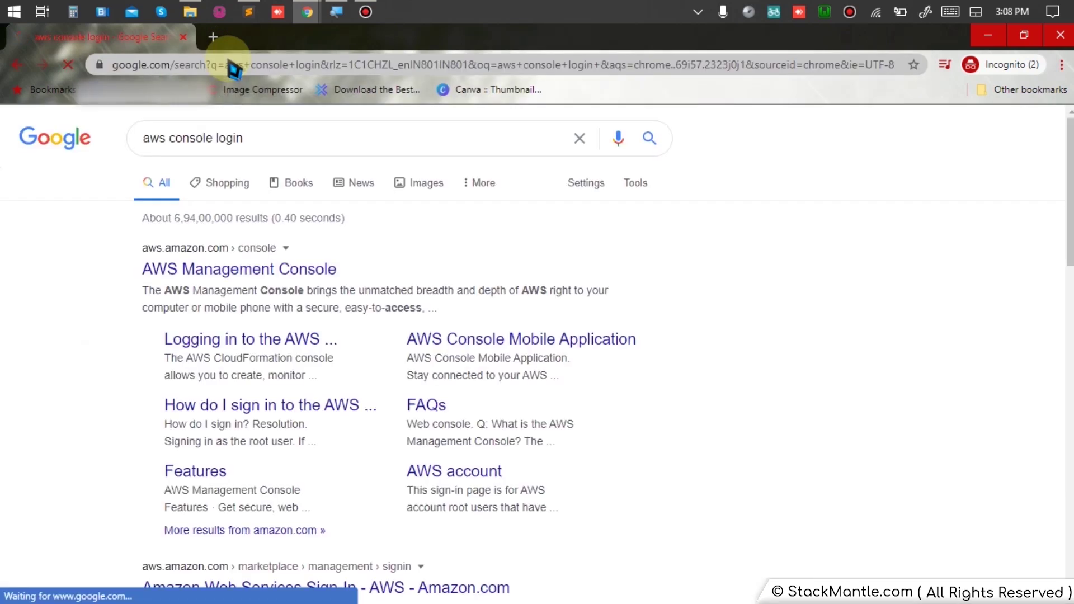
{"action": "left_click_drag", "start_coordinate": [132, 270], "coordinate": [291, 258]}
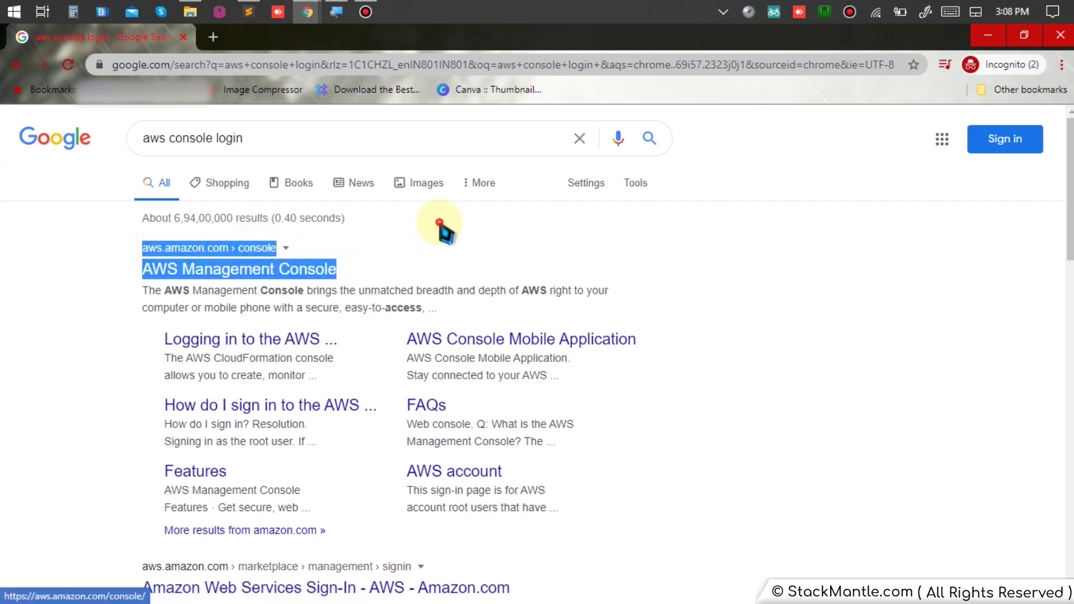
{"action": "left_click", "coordinate": [322, 271]}
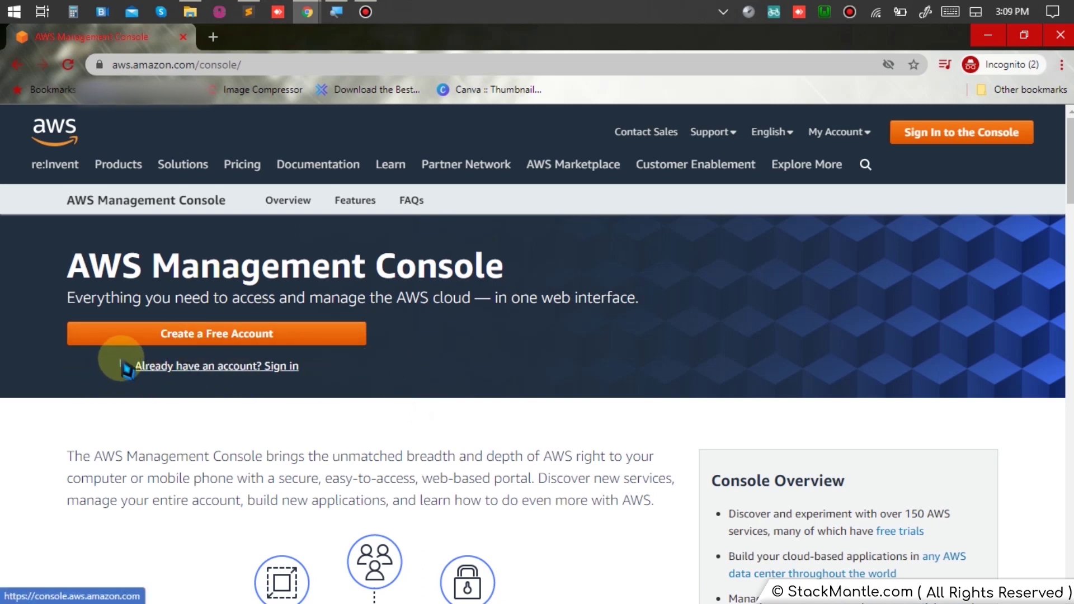
Go to the sign-in page for an existing AWS account from the Management Console landing page.
{"action": "left_click_drag", "start_coordinate": [323, 384], "coordinate": [86, 386]}
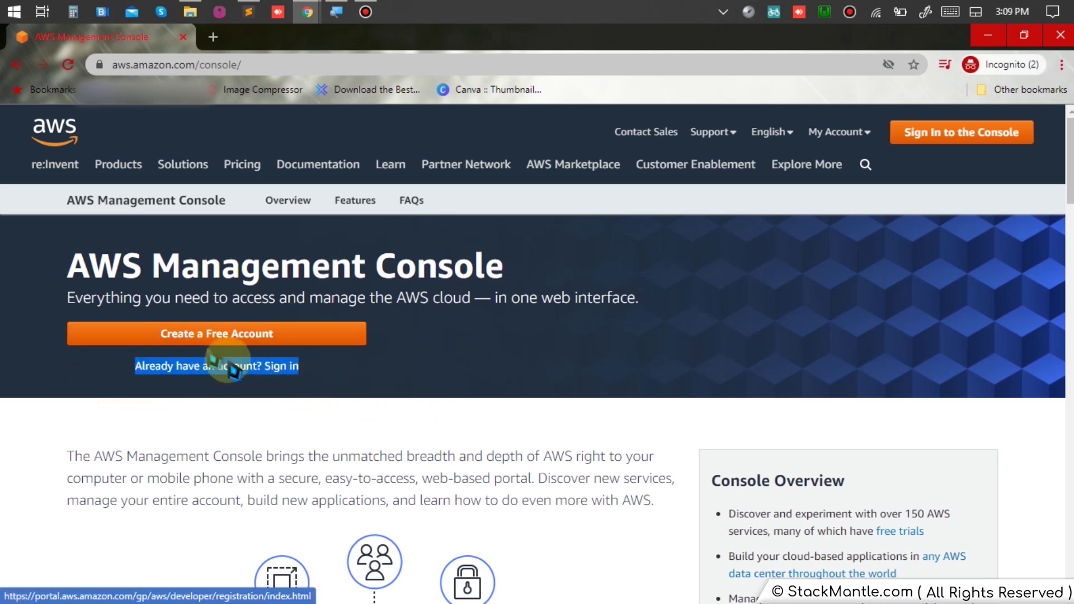
{"action": "left_click", "coordinate": [7, 329]}
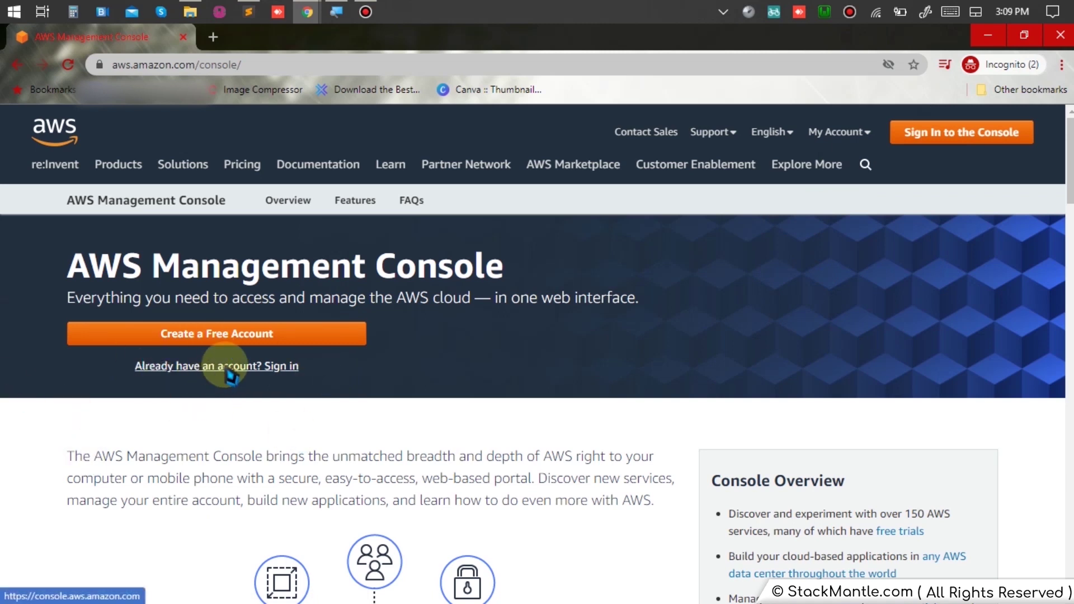
{"action": "left_click", "coordinate": [226, 367]}
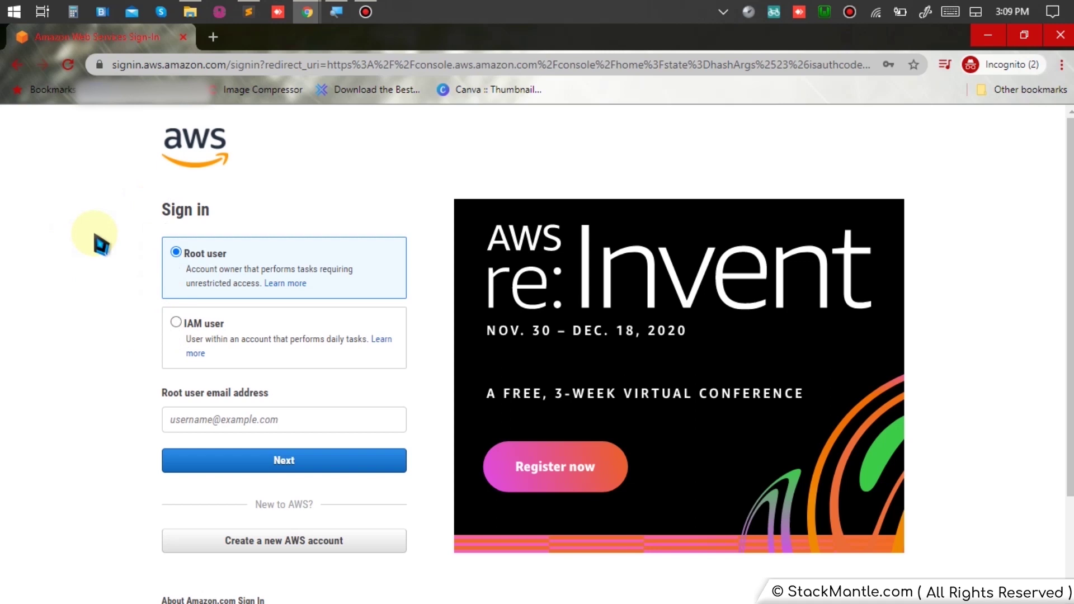
Sign in as root user by filling in the account's email address and the account password.
{"action": "left_click", "coordinate": [246, 420]}
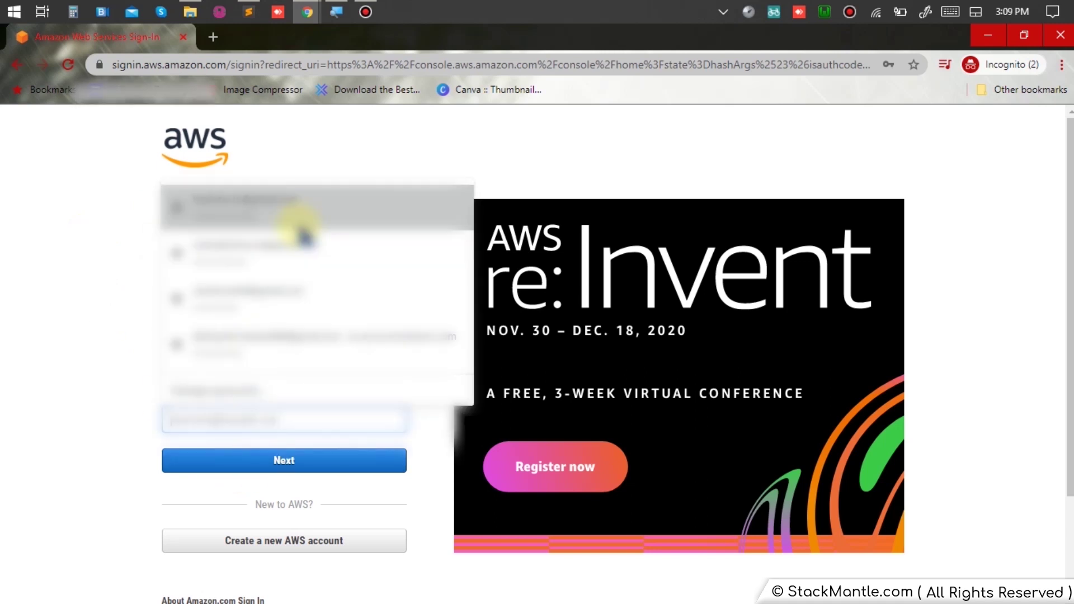
{"action": "left_click", "coordinate": [312, 212]}
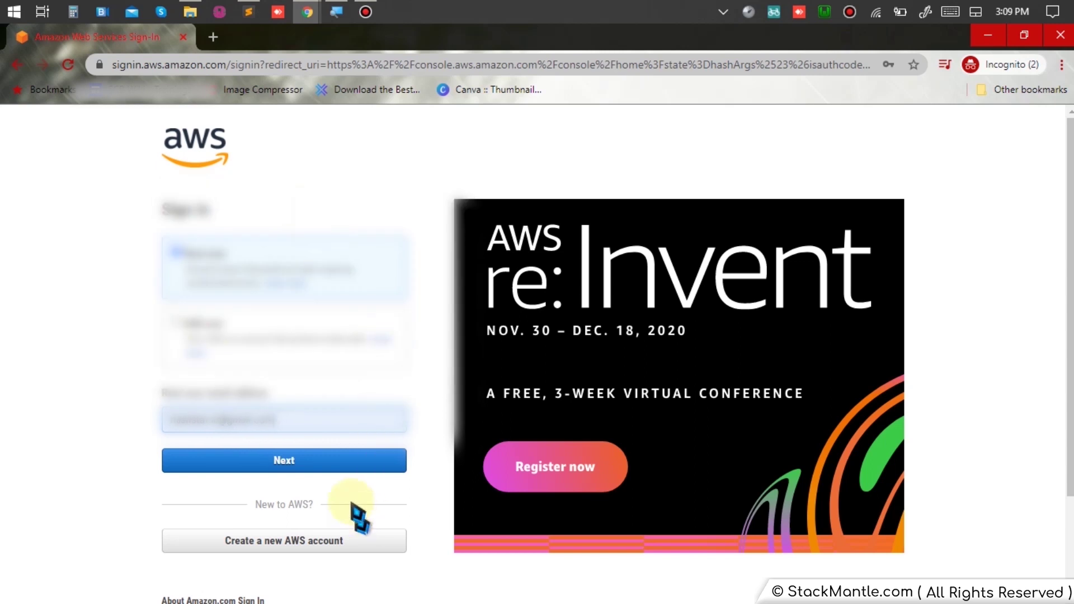
{"action": "left_click", "coordinate": [343, 469]}
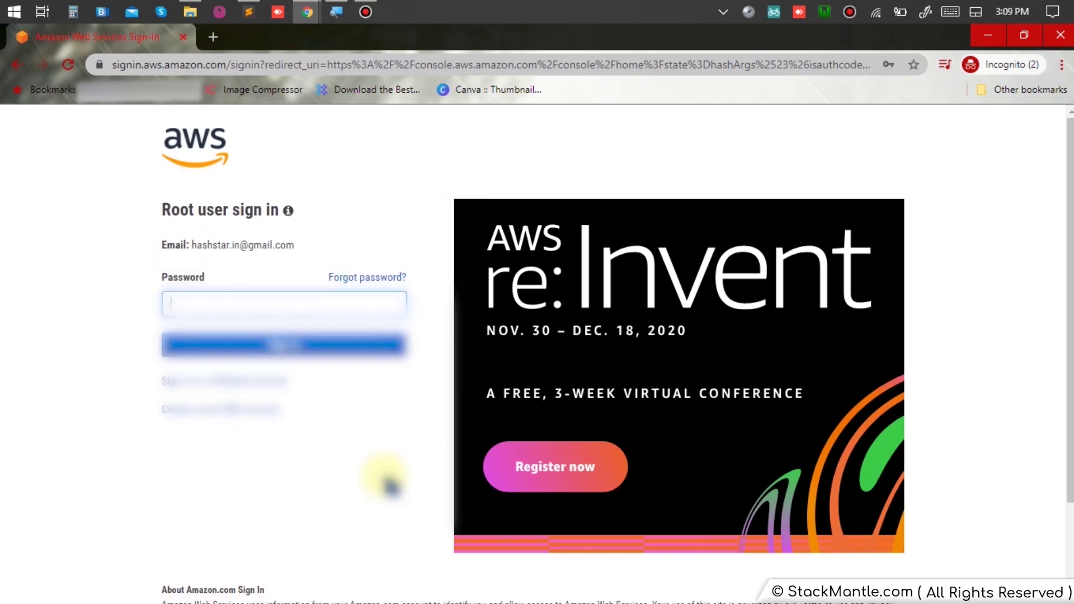
{"action": "left_click", "coordinate": [259, 304]}
{"action": "left_click", "coordinate": [283, 342]}
{"action": "left_click", "coordinate": [282, 344]}
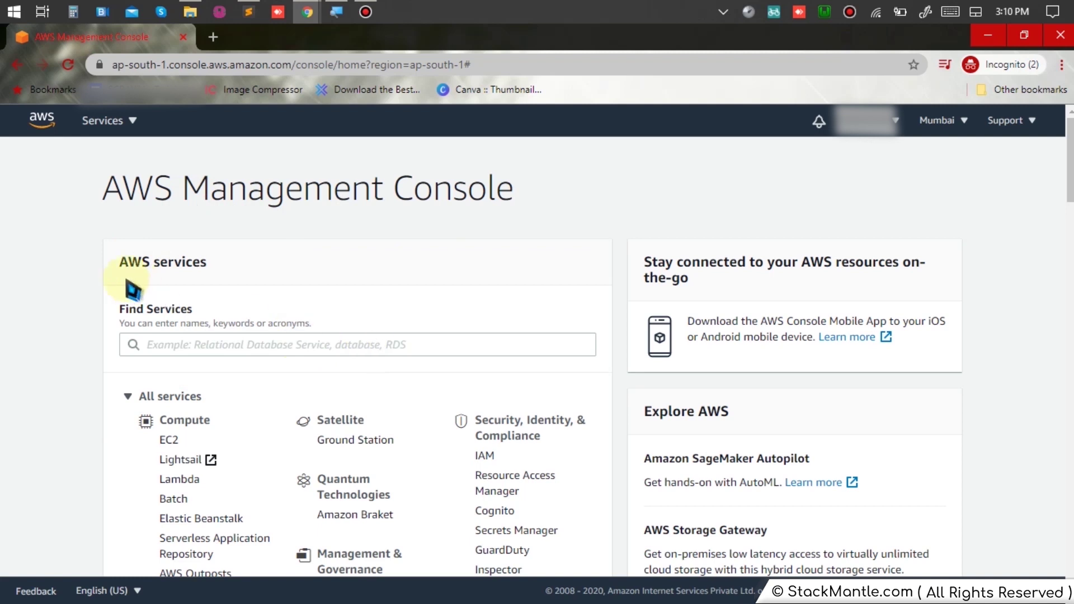
Look over the AWS Management Console home page and check which region is selected in the region list.
{"action": "scroll", "coordinate": [52, 307], "scroll_direction": "down", "scroll_amount": 5}
{"action": "scroll", "coordinate": [43, 324], "scroll_direction": "up", "scroll_amount": 5}
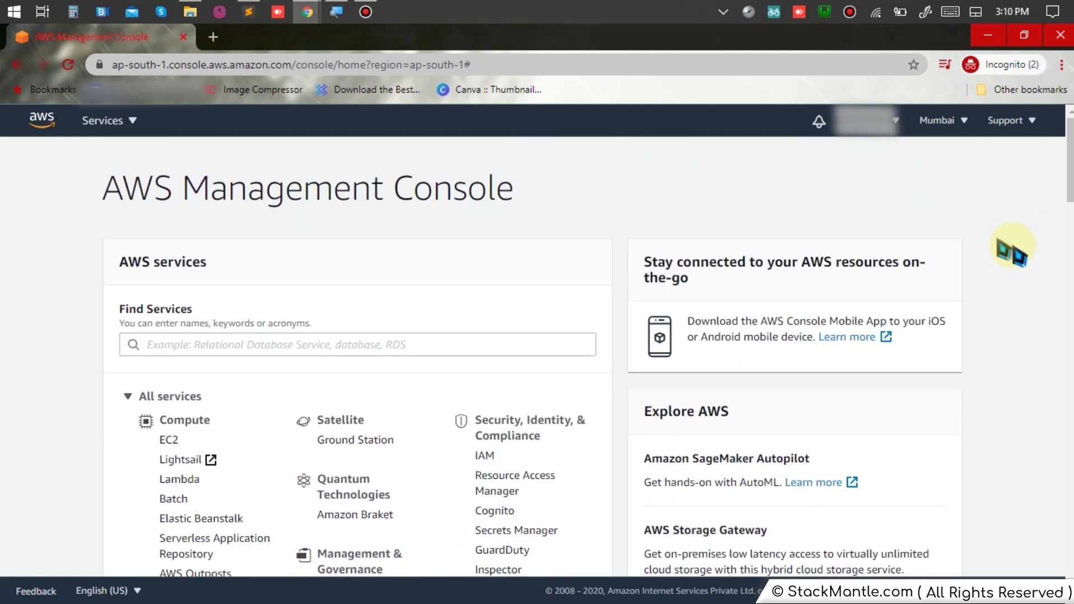
{"action": "left_click", "coordinate": [962, 120]}
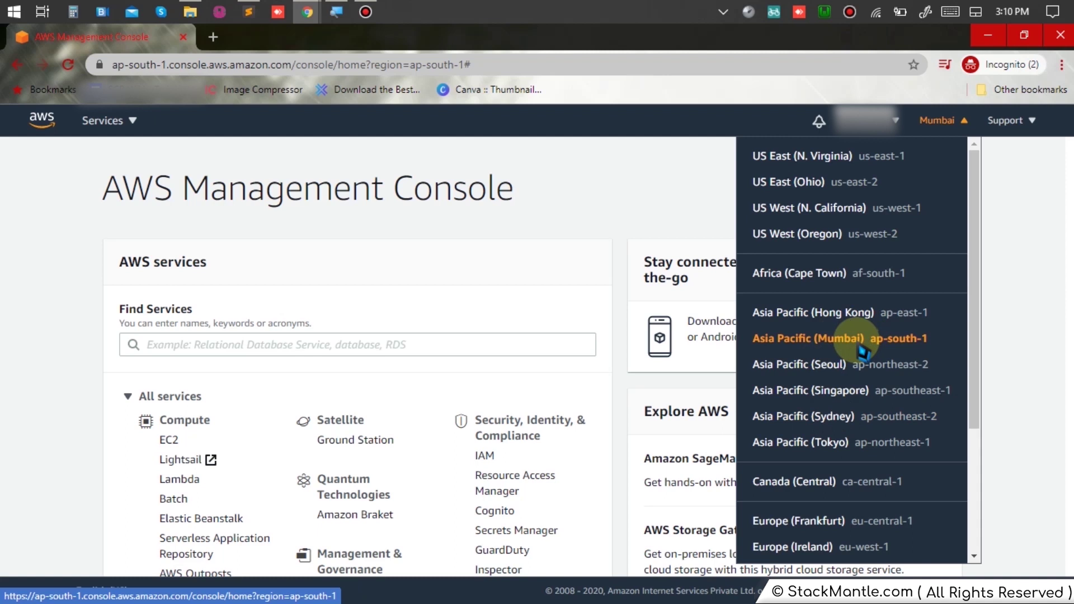
{"action": "left_click", "coordinate": [996, 326]}
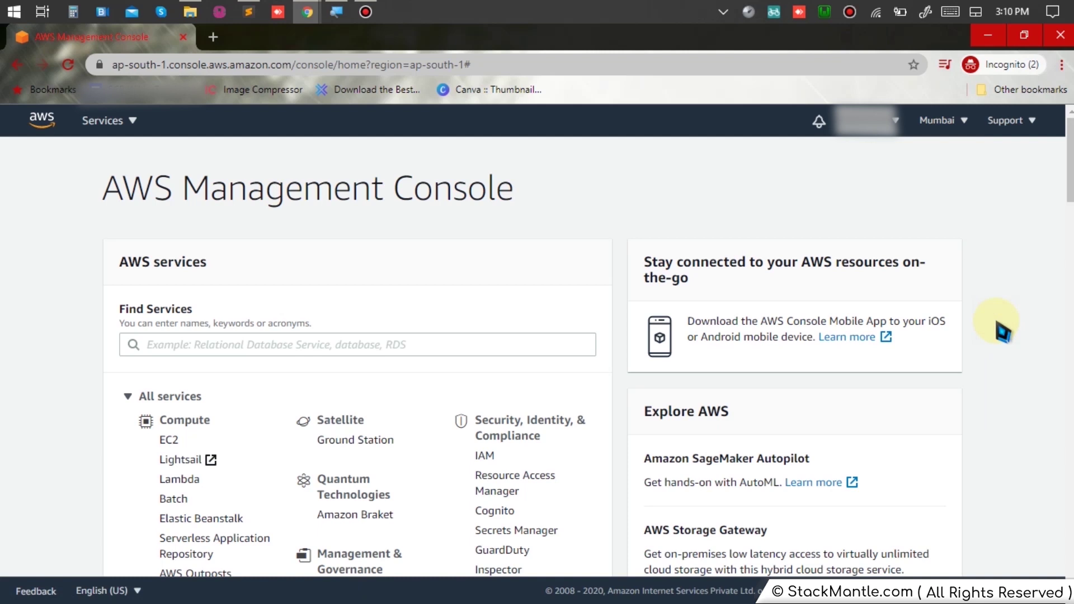
Examine the Compute services in the All services list and locate EC2 there.
{"action": "scroll", "coordinate": [125, 352], "scroll_direction": "down", "scroll_amount": 3}
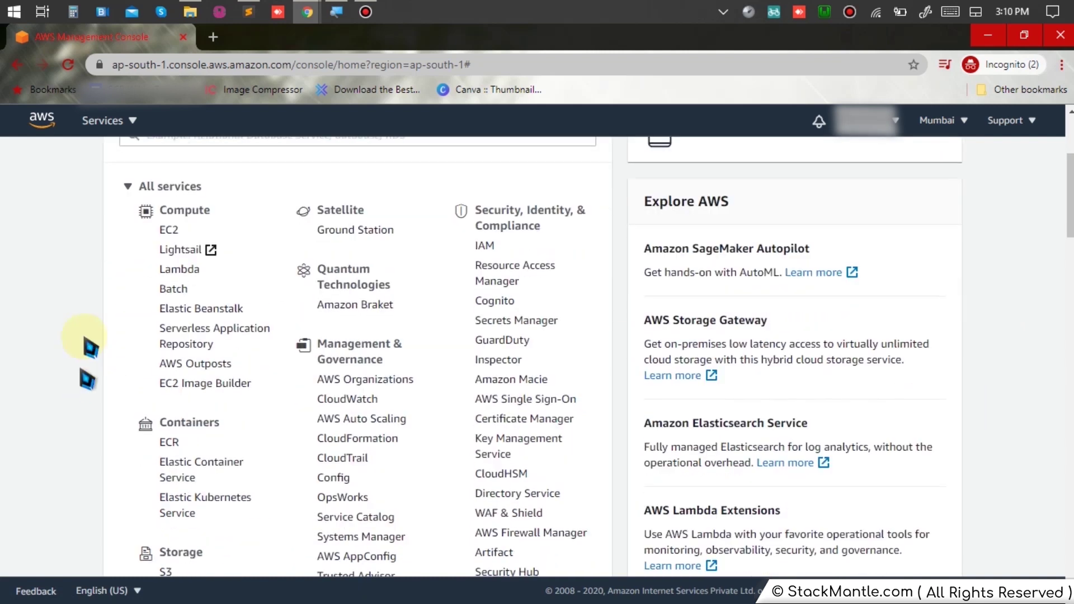
{"action": "left_click_drag", "start_coordinate": [115, 219], "coordinate": [113, 403]}
{"action": "left_click", "coordinate": [73, 324]}
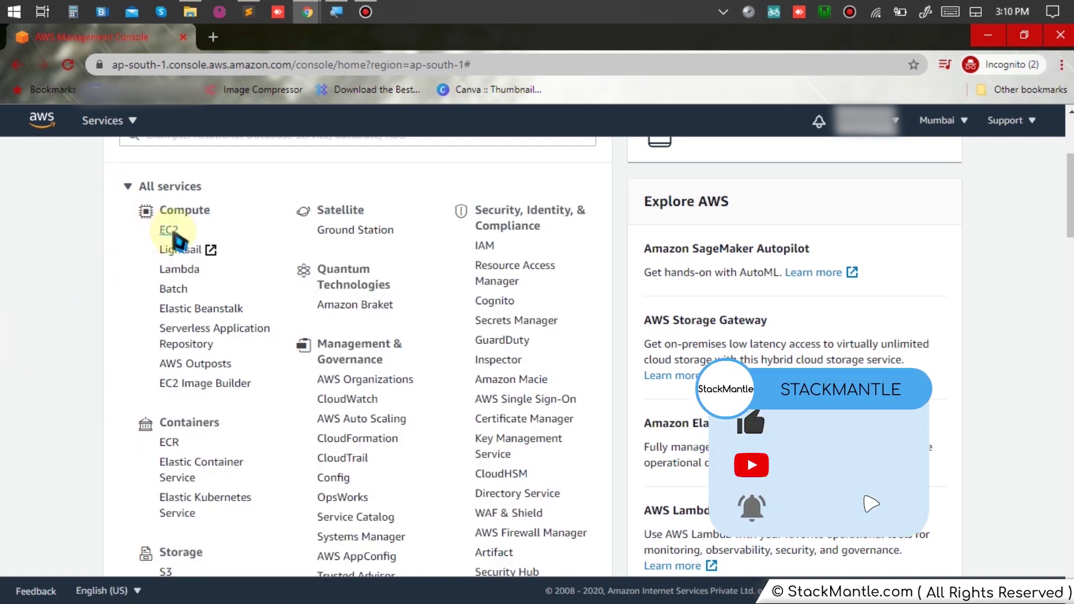
{"action": "left_click_drag", "start_coordinate": [144, 231], "coordinate": [199, 244]}
{"action": "left_click", "coordinate": [72, 299]}
{"action": "scroll", "coordinate": [203, 240], "scroll_direction": "up", "scroll_amount": 4}
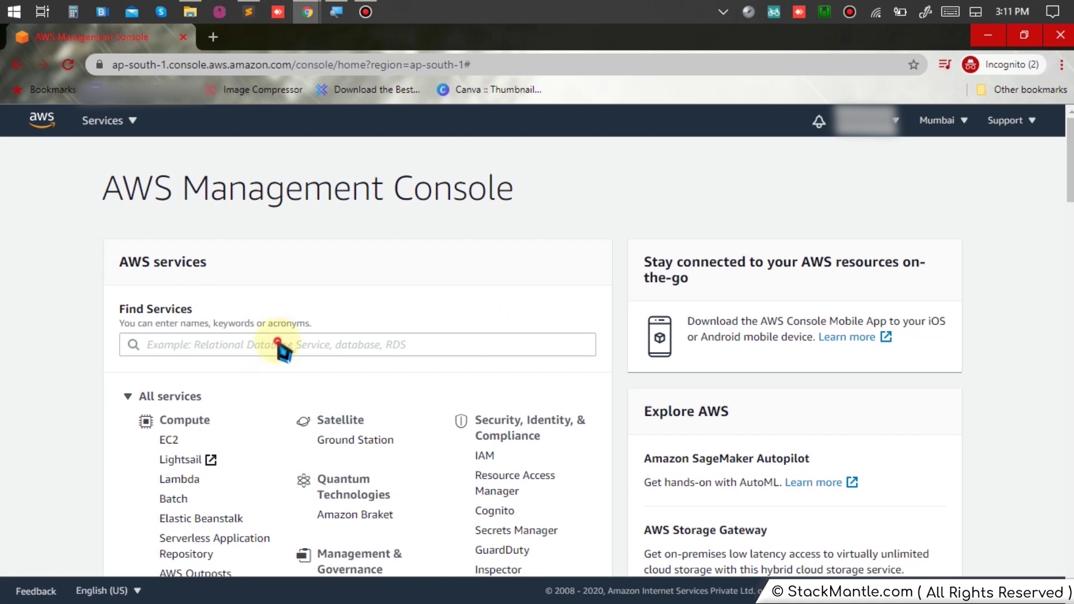
Search the AWS services for "ec2" and dismiss the suggestions without choosing one.
{"action": "left_click", "coordinate": [283, 352]}
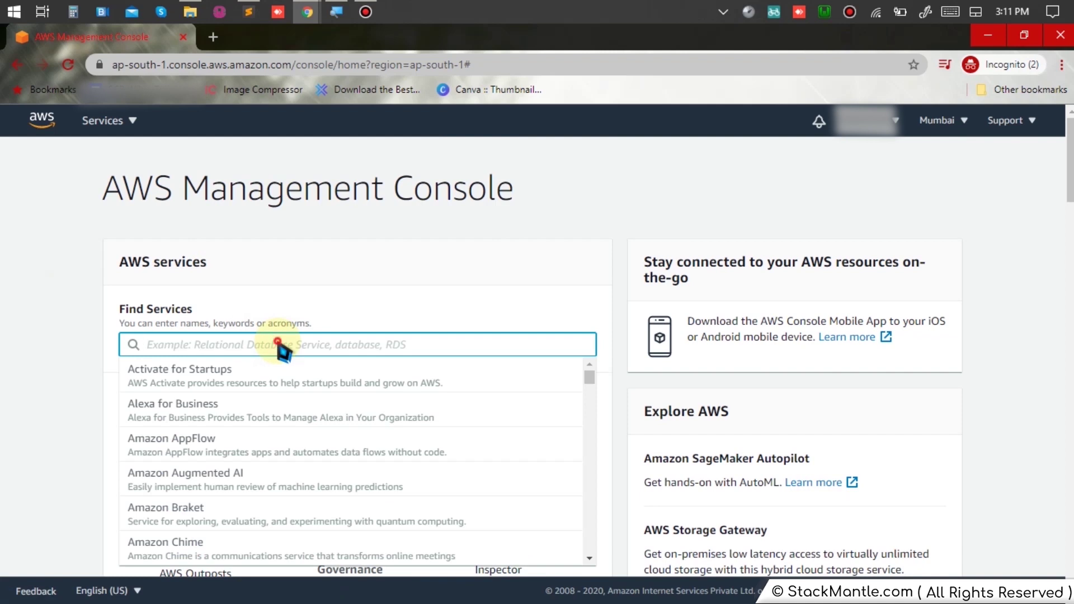
{"action": "type", "text": "ec2"}
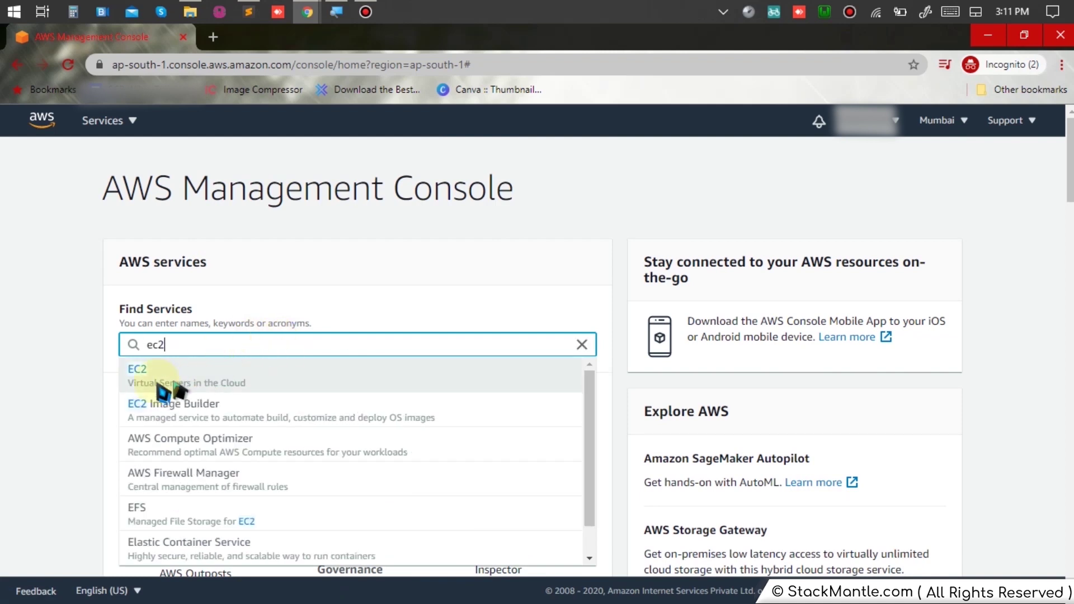
{"action": "left_click", "coordinate": [4, 383]}
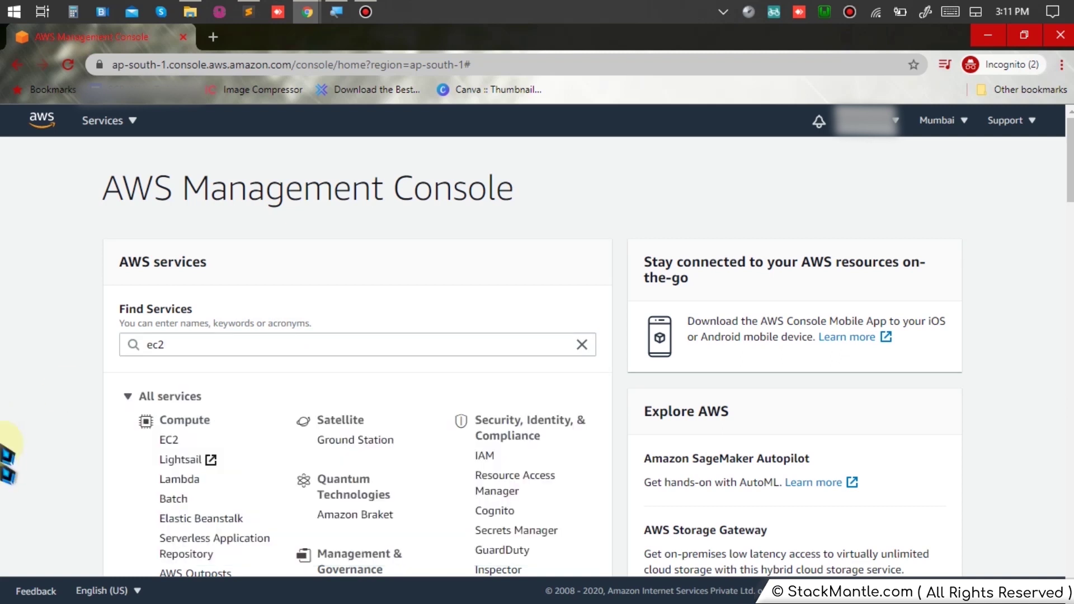
Open the EC2 service from the Compute group of All services.
{"action": "scroll", "coordinate": [7, 456], "scroll_direction": "down", "scroll_amount": 2}
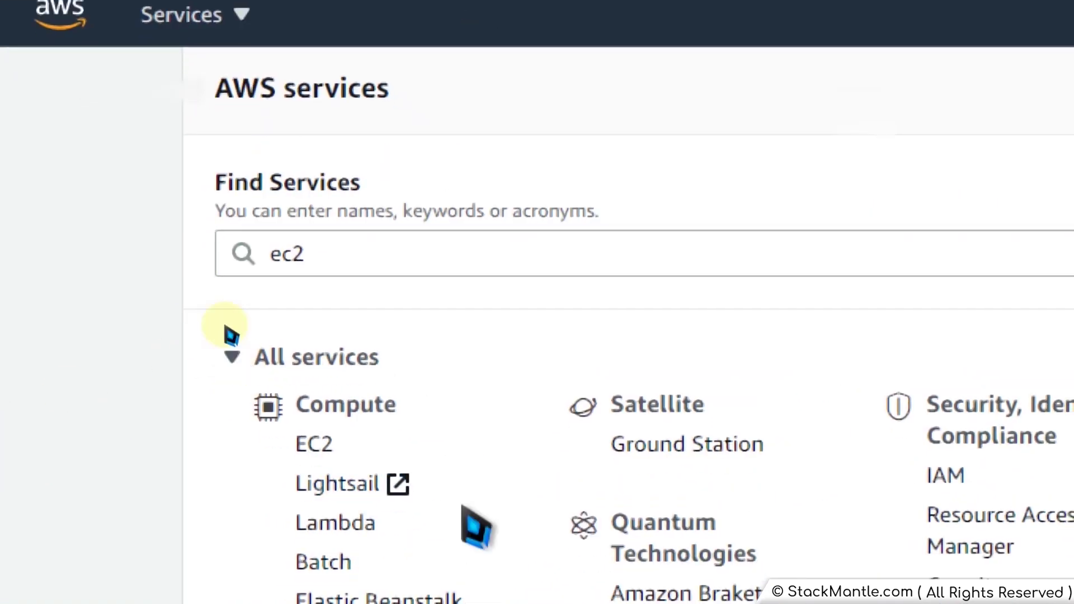
{"action": "left_click_drag", "start_coordinate": [374, 483], "coordinate": [268, 422]}
{"action": "left_click", "coordinate": [188, 485]}
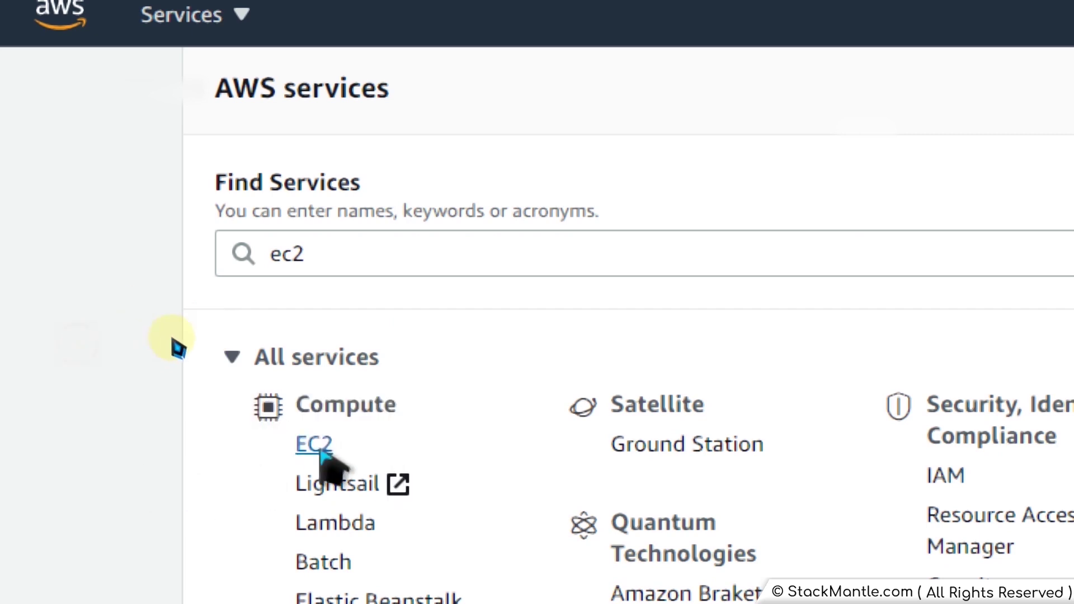
{"action": "left_click", "coordinate": [317, 447]}
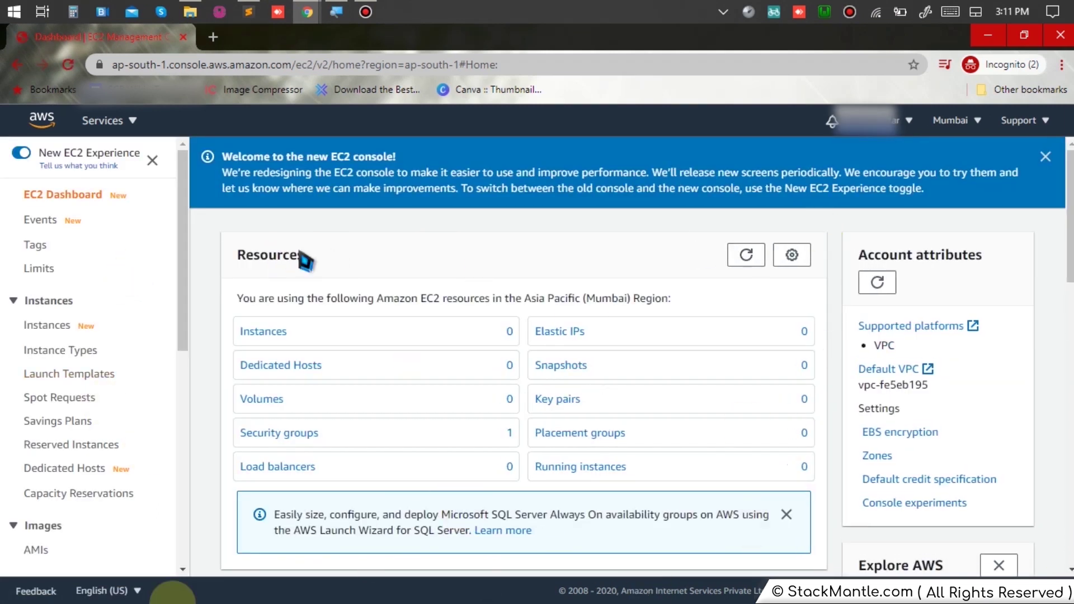
Open the Instances list from the EC2 dashboard's resources and check it for existing instances in this region.
{"action": "scroll", "coordinate": [733, 326], "scroll_direction": "down", "scroll_amount": 6}
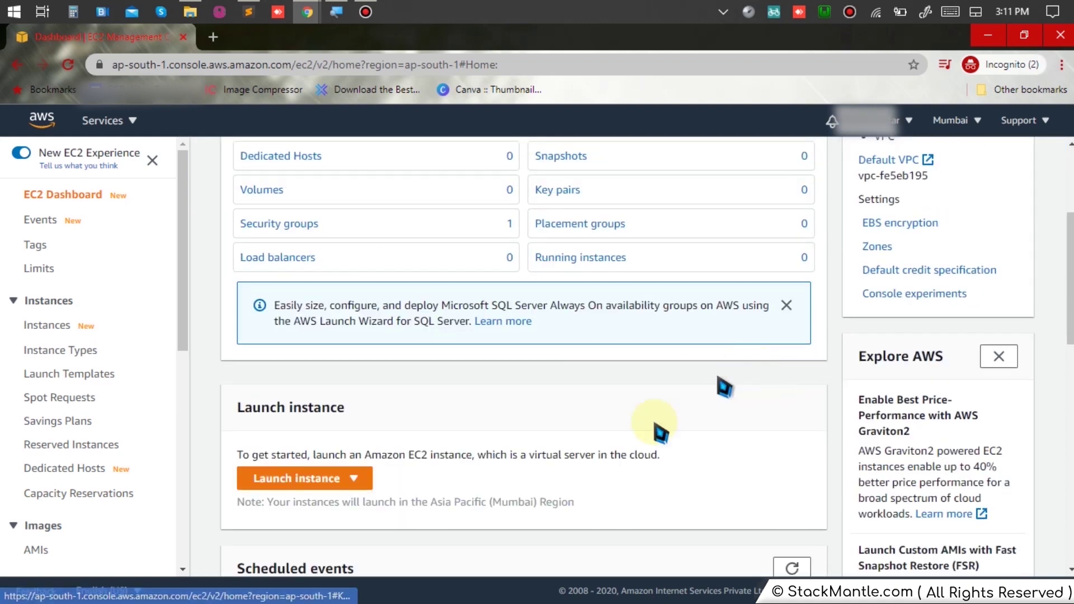
{"action": "scroll", "coordinate": [660, 445], "scroll_direction": "up", "scroll_amount": 5}
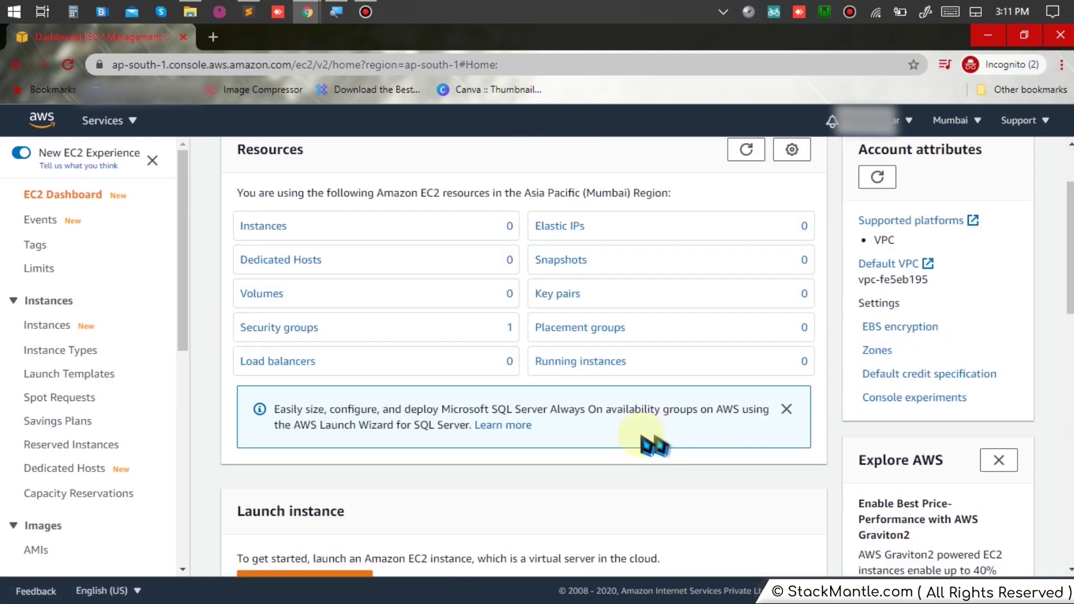
{"action": "left_click", "coordinate": [431, 235]}
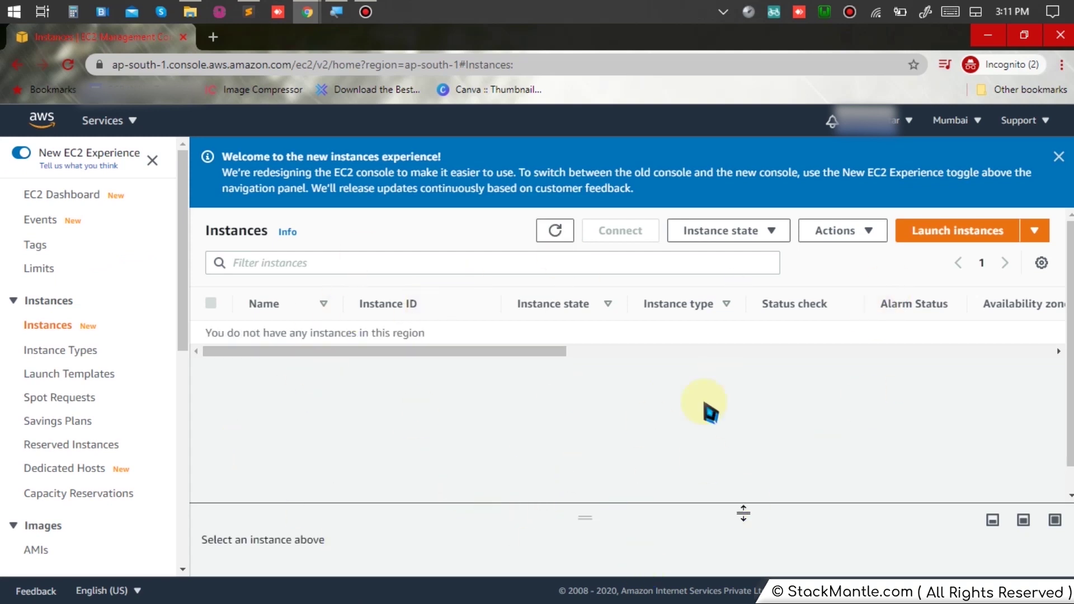
{"action": "left_click_drag", "start_coordinate": [428, 341], "coordinate": [201, 349]}
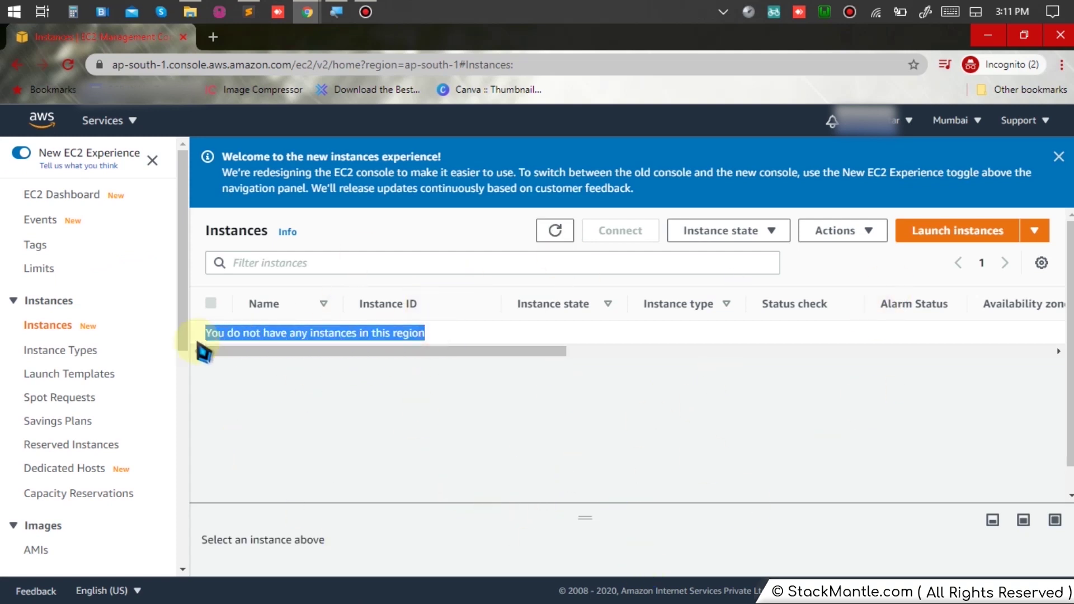
{"action": "left_click", "coordinate": [566, 436]}
Check the selected region in the region list, close it and return to the EC2 dashboard.
{"action": "left_click", "coordinate": [954, 120]}
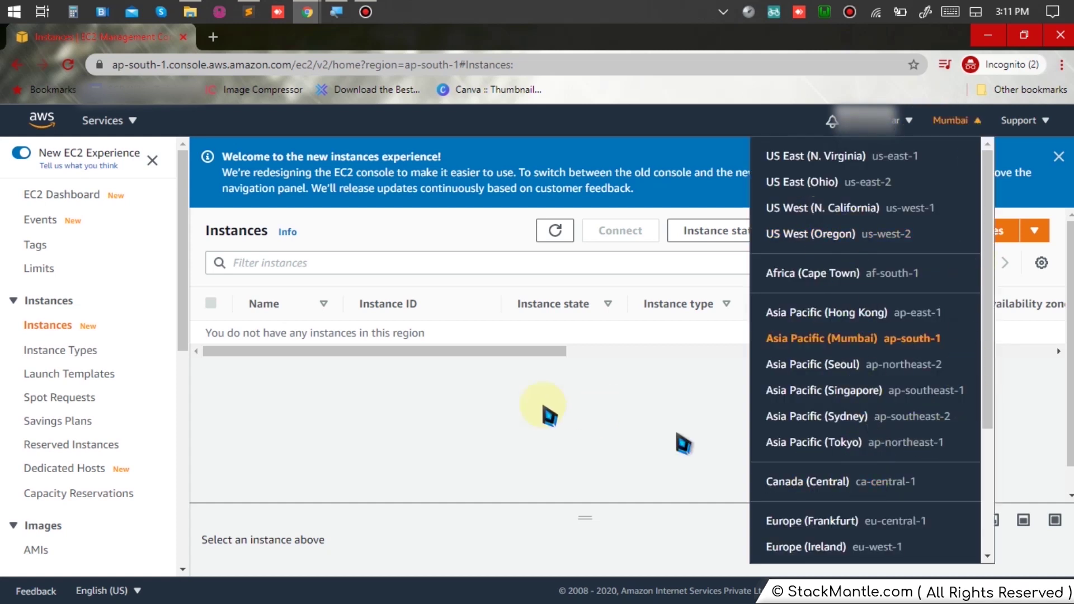
{"action": "left_click", "coordinate": [537, 436]}
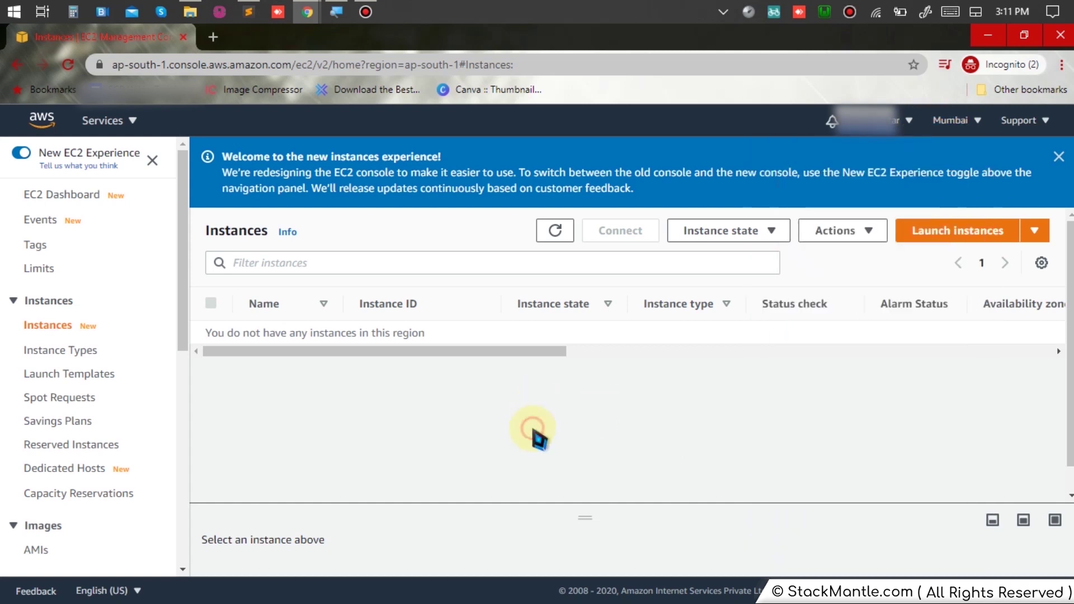
{"action": "left_click", "coordinate": [24, 72]}
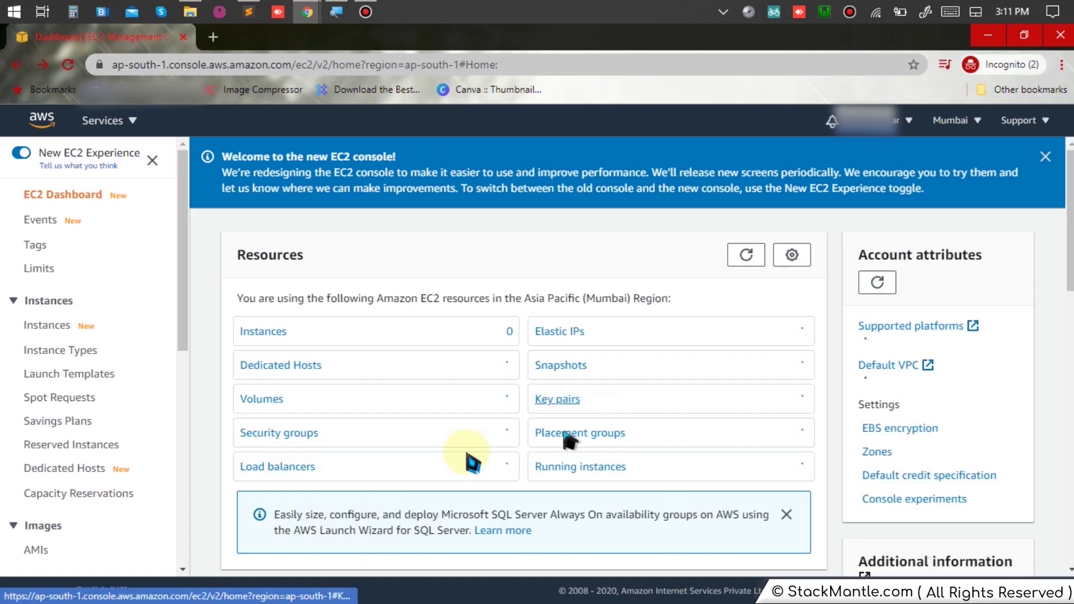
Start the launch wizard for a new EC2 instance from the dashboard's Launch instance section.
{"action": "scroll", "coordinate": [477, 439], "scroll_direction": "down", "scroll_amount": 6}
{"action": "scroll", "coordinate": [386, 448], "scroll_direction": "down", "scroll_amount": 1}
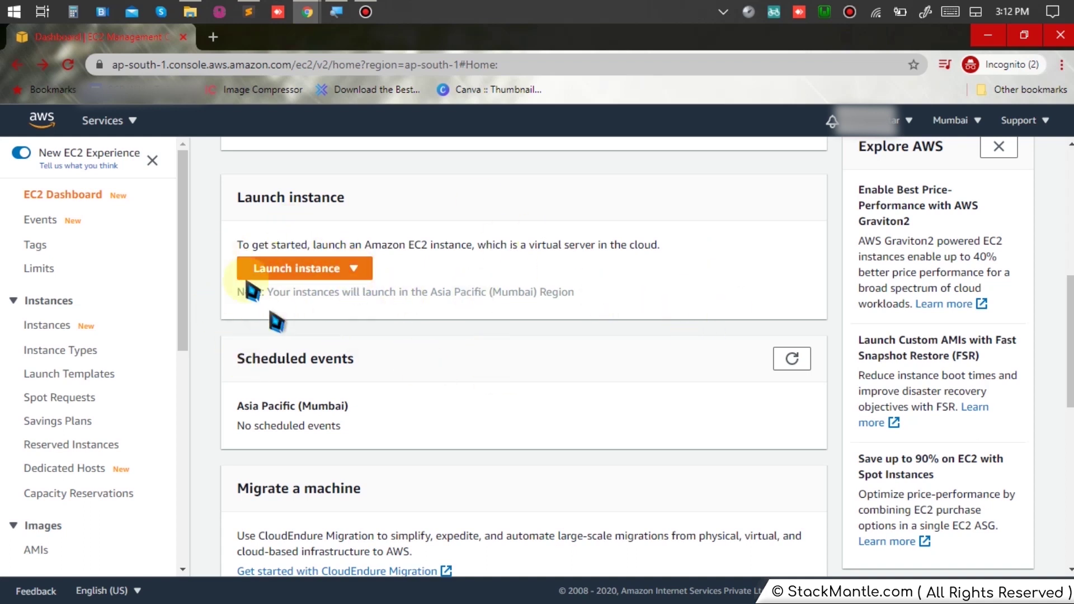
{"action": "scroll", "coordinate": [454, 279], "scroll_direction": "up", "scroll_amount": 5}
{"action": "scroll", "coordinate": [436, 274], "scroll_direction": "up", "scroll_amount": 2}
{"action": "scroll", "coordinate": [335, 229], "scroll_direction": "down", "scroll_amount": 8}
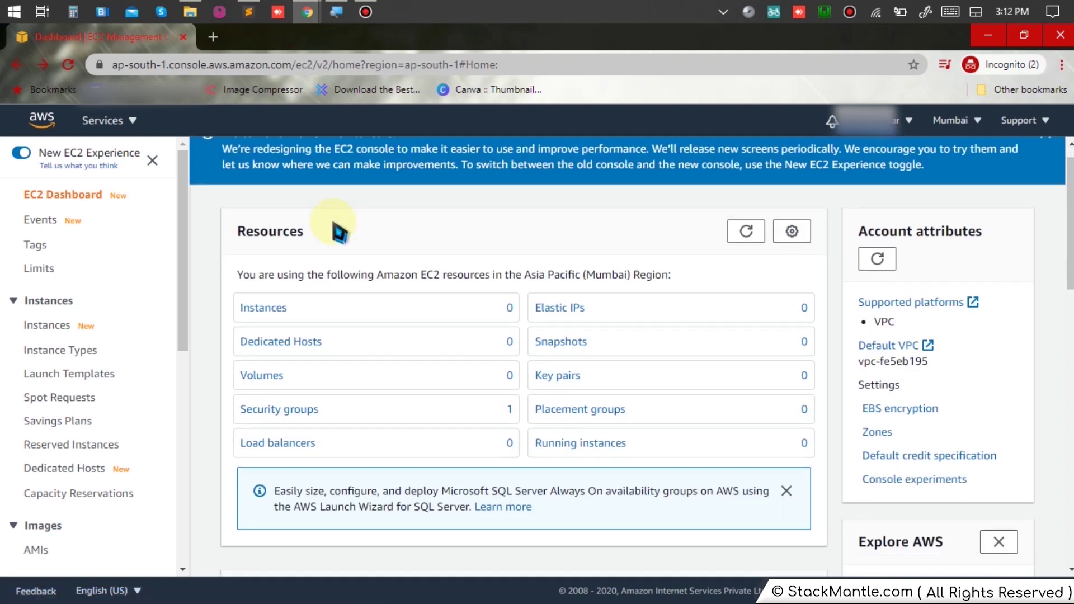
{"action": "scroll", "coordinate": [492, 333], "scroll_direction": "up", "scroll_amount": 8}
{"action": "scroll", "coordinate": [491, 329], "scroll_direction": "down", "scroll_amount": 5}
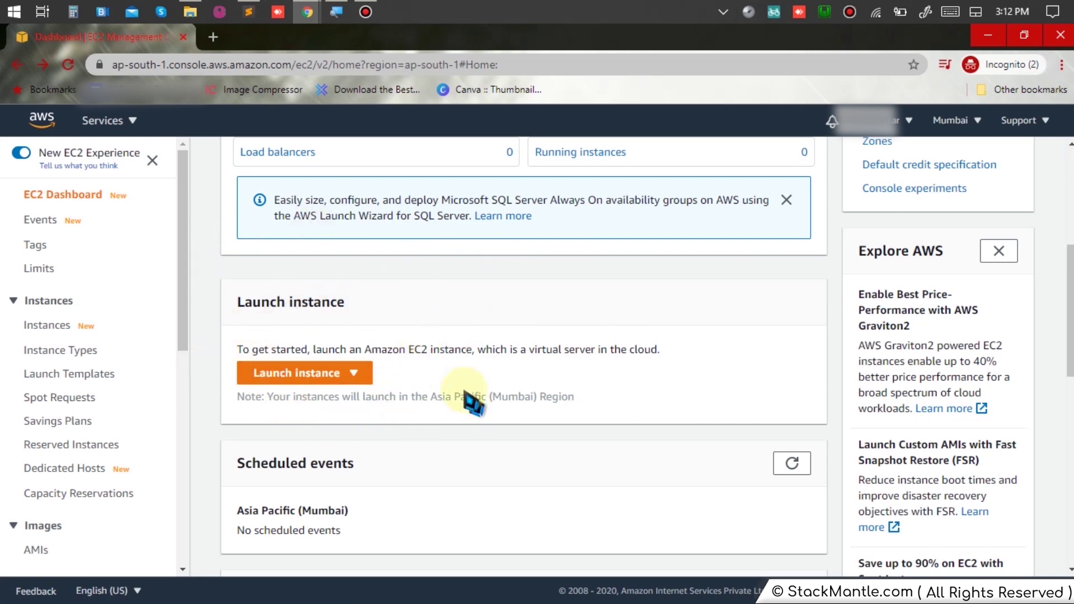
{"action": "left_click", "coordinate": [357, 376]}
{"action": "left_click", "coordinate": [352, 399]}
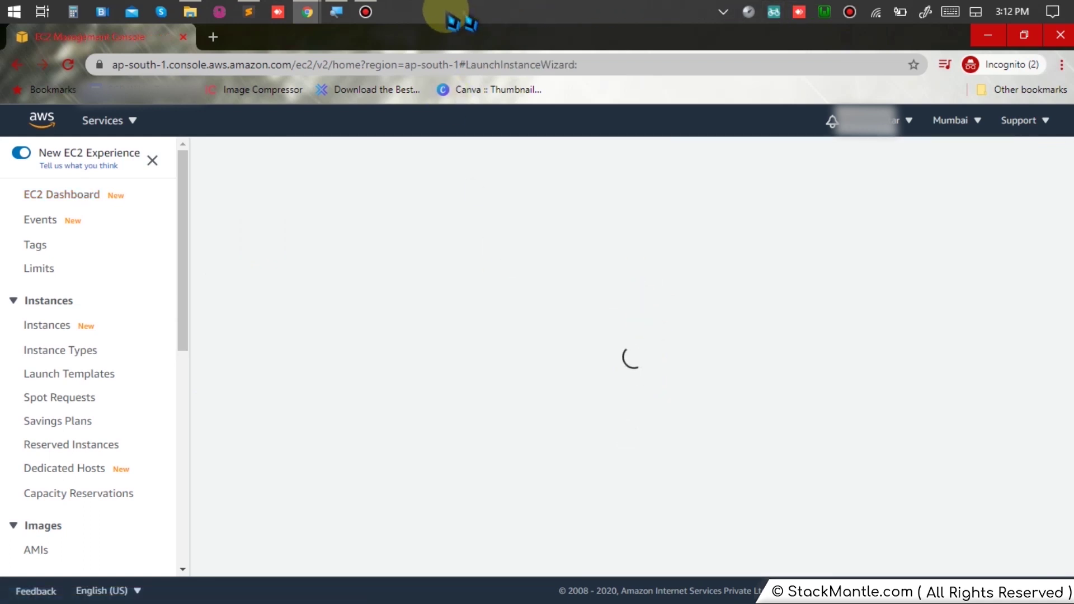
{"action": "left_click", "coordinate": [401, 12]}
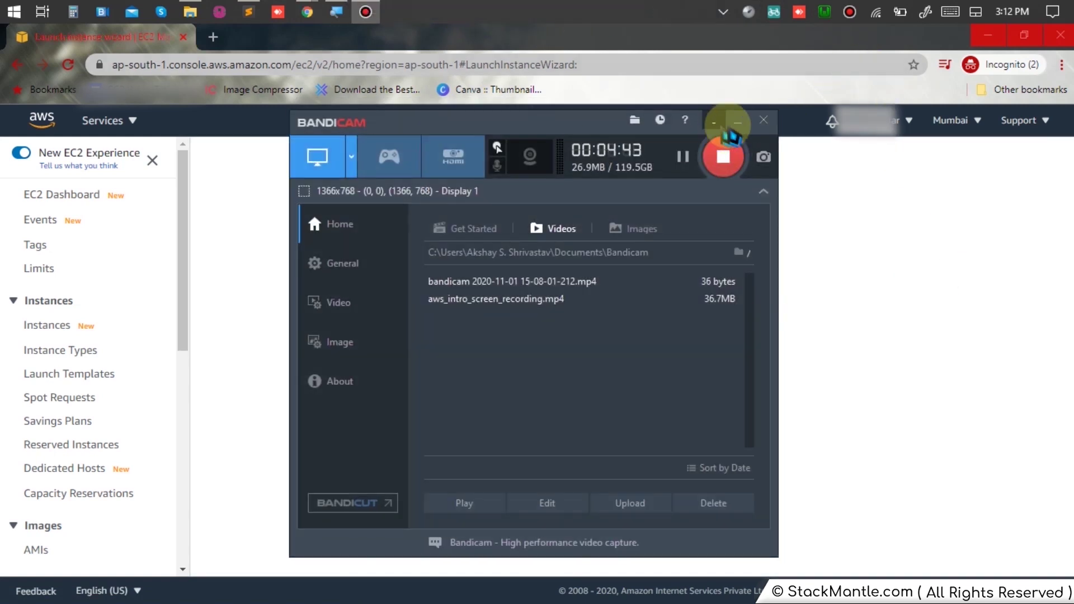
{"action": "left_click", "coordinate": [738, 121]}
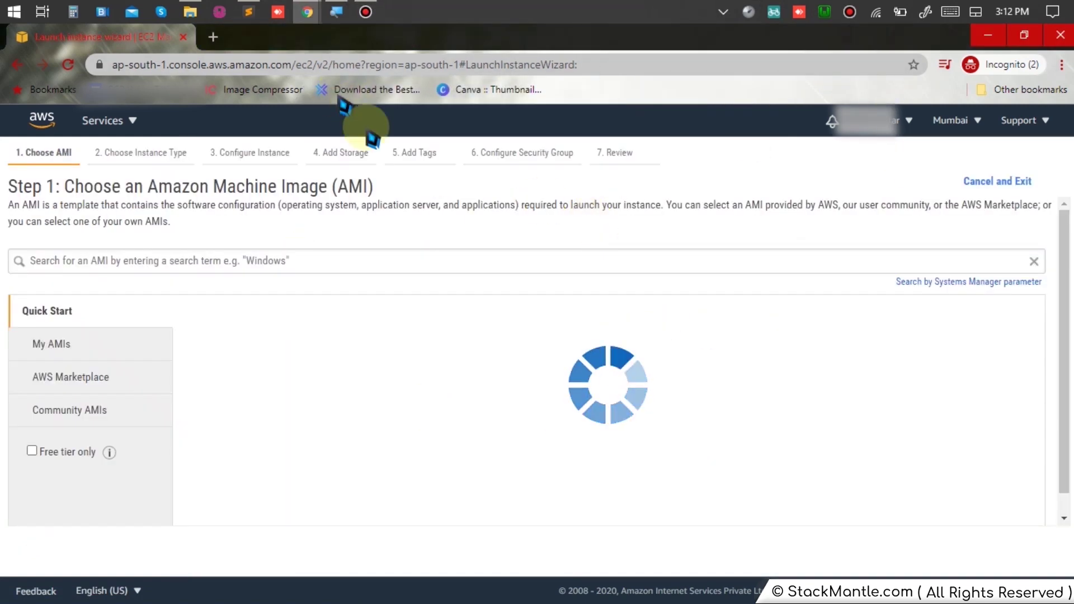
Look through the Quick Start AMIs for the available operating systems, including the Ubuntu Server 18.04 LTS entry.
{"action": "scroll", "coordinate": [443, 257], "scroll_direction": "down", "scroll_amount": 2}
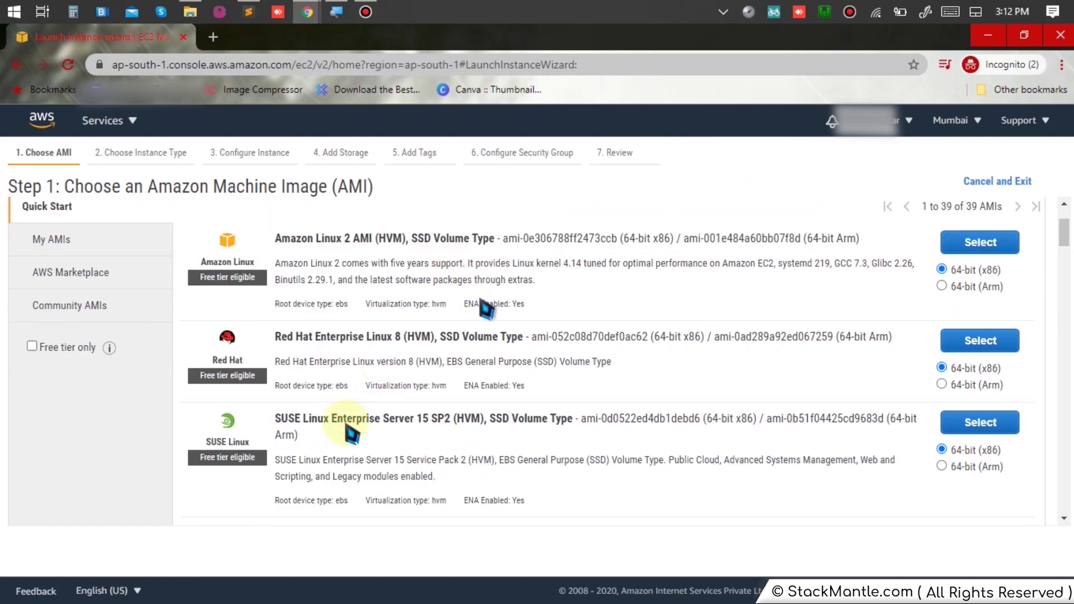
{"action": "left_click", "coordinate": [1053, 548]}
{"action": "scroll", "coordinate": [468, 335], "scroll_direction": "down", "scroll_amount": 8}
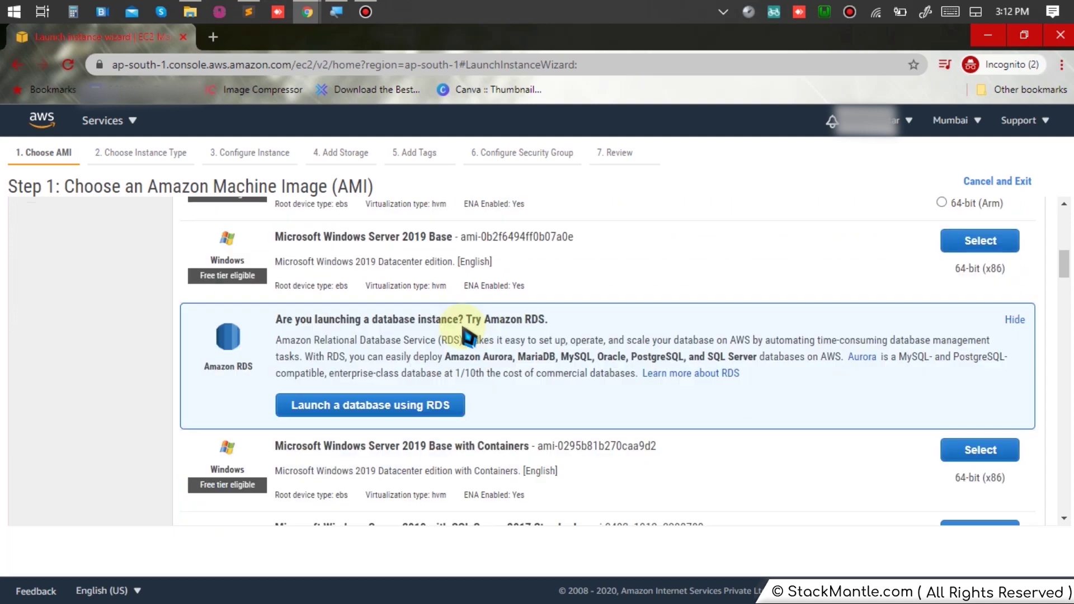
{"action": "scroll", "coordinate": [530, 405], "scroll_direction": "down", "scroll_amount": 6}
{"action": "scroll", "coordinate": [537, 412], "scroll_direction": "up", "scroll_amount": 4}
{"action": "scroll", "coordinate": [540, 412], "scroll_direction": "up", "scroll_amount": 10}
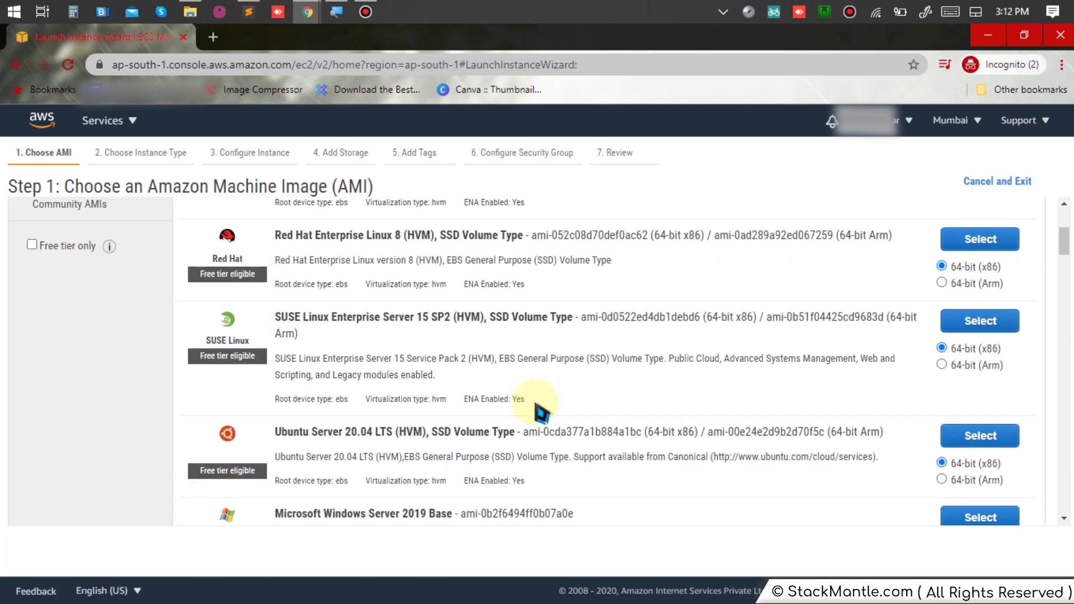
{"action": "scroll", "coordinate": [537, 407], "scroll_direction": "down", "scroll_amount": 7}
{"action": "scroll", "coordinate": [537, 407], "scroll_direction": "up", "scroll_amount": 4}
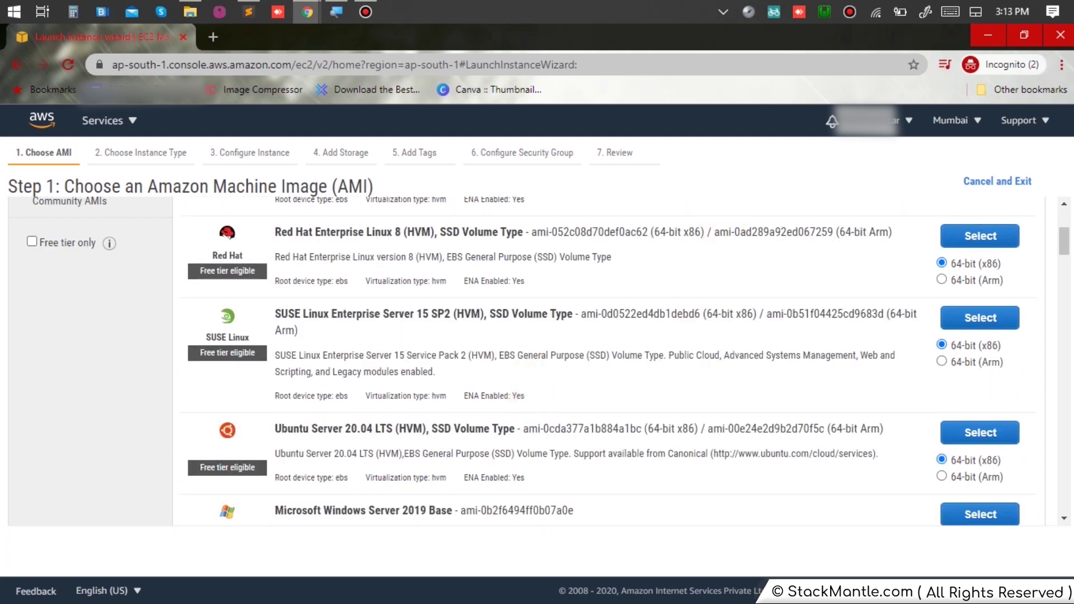
{"action": "mouse_move", "coordinate": [638, 11]}
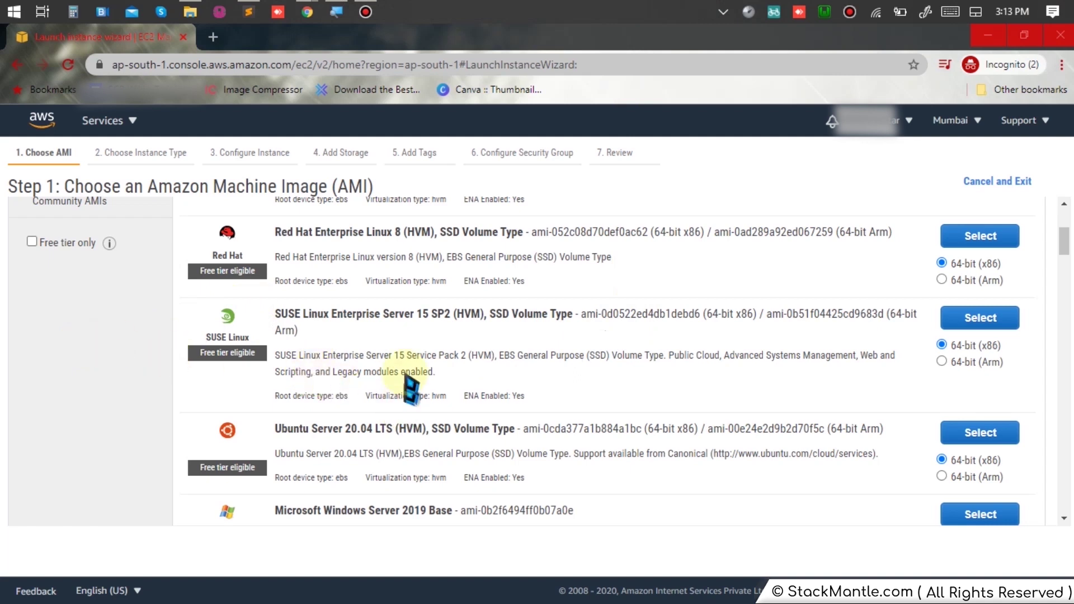
{"action": "scroll", "coordinate": [421, 383], "scroll_direction": "down", "scroll_amount": 15}
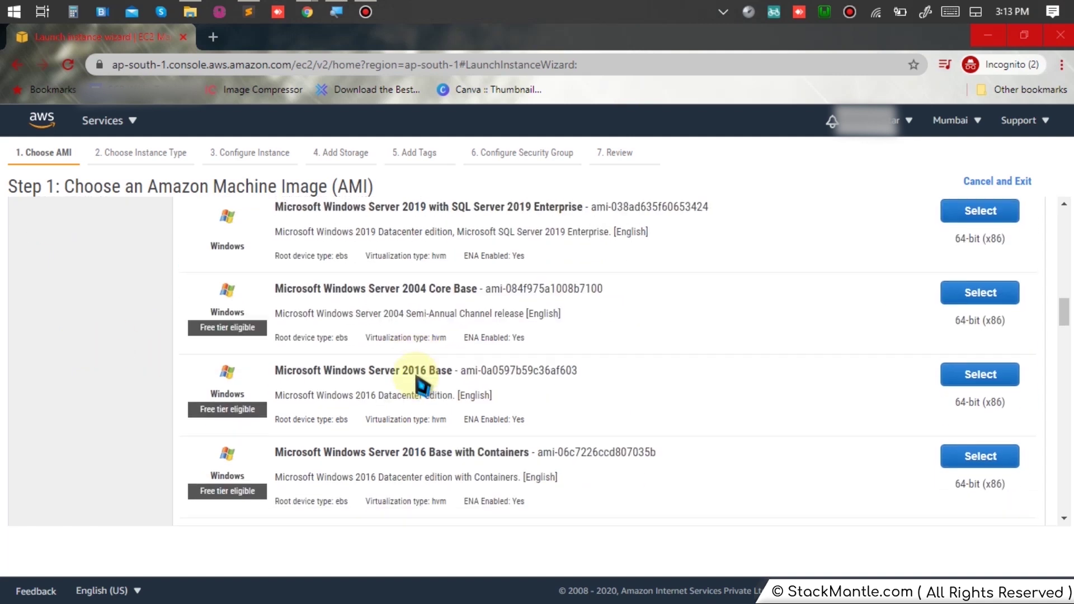
{"action": "scroll", "coordinate": [420, 384], "scroll_direction": "down", "scroll_amount": 5}
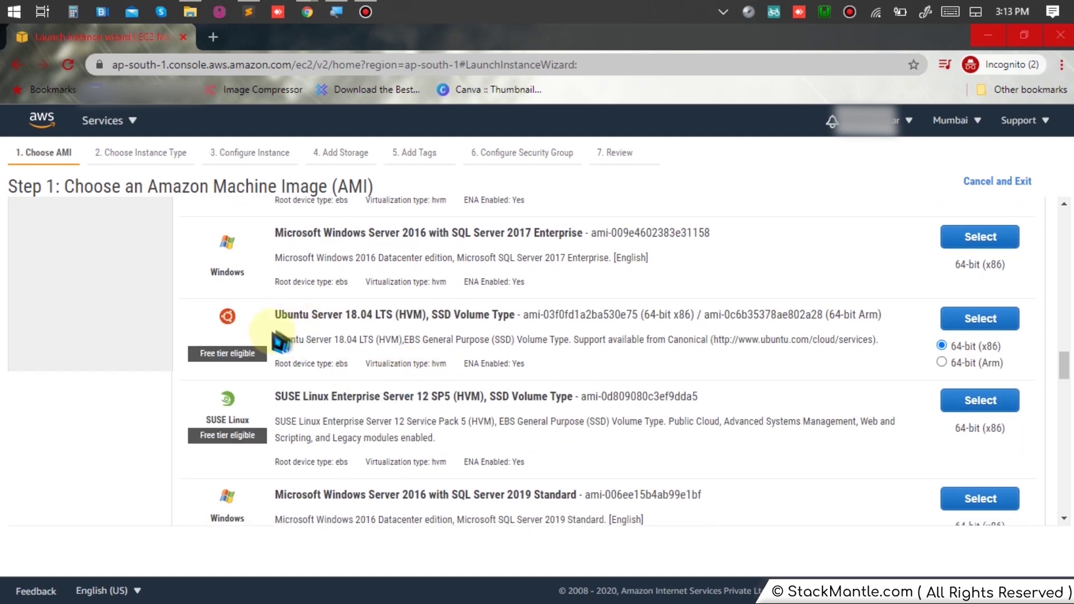
{"action": "left_click_drag", "start_coordinate": [273, 316], "coordinate": [822, 317]}
{"action": "left_click", "coordinate": [34, 481]}
Check the free tier labels in the AMI list and restrict the list to free tier only images.
{"action": "scroll", "coordinate": [45, 477], "scroll_direction": "up", "scroll_amount": 10}
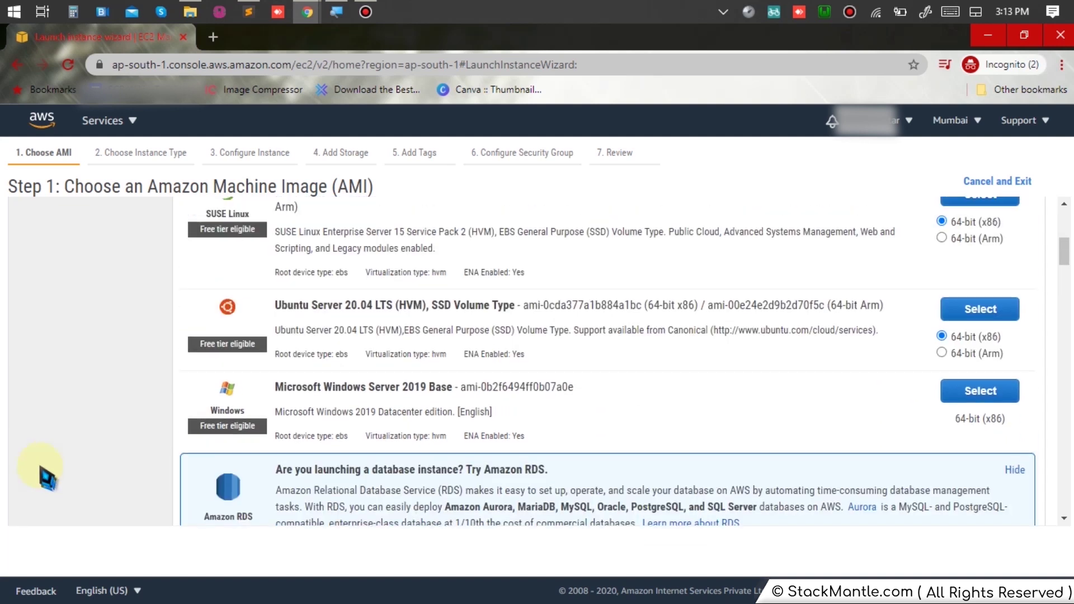
{"action": "scroll", "coordinate": [42, 464], "scroll_direction": "up", "scroll_amount": 5}
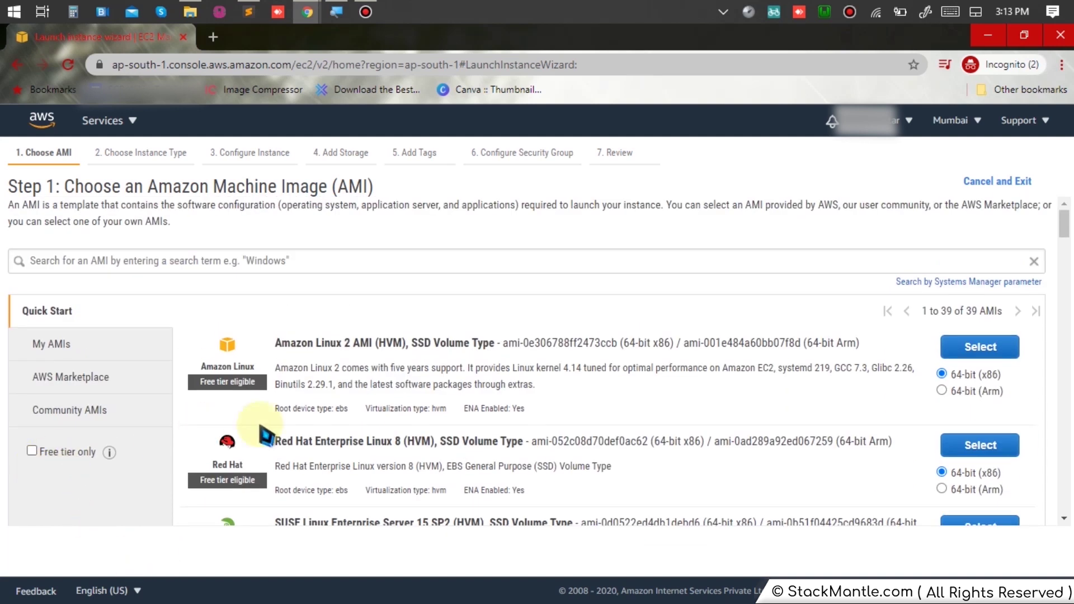
{"action": "scroll", "coordinate": [254, 433], "scroll_direction": "down", "scroll_amount": 2}
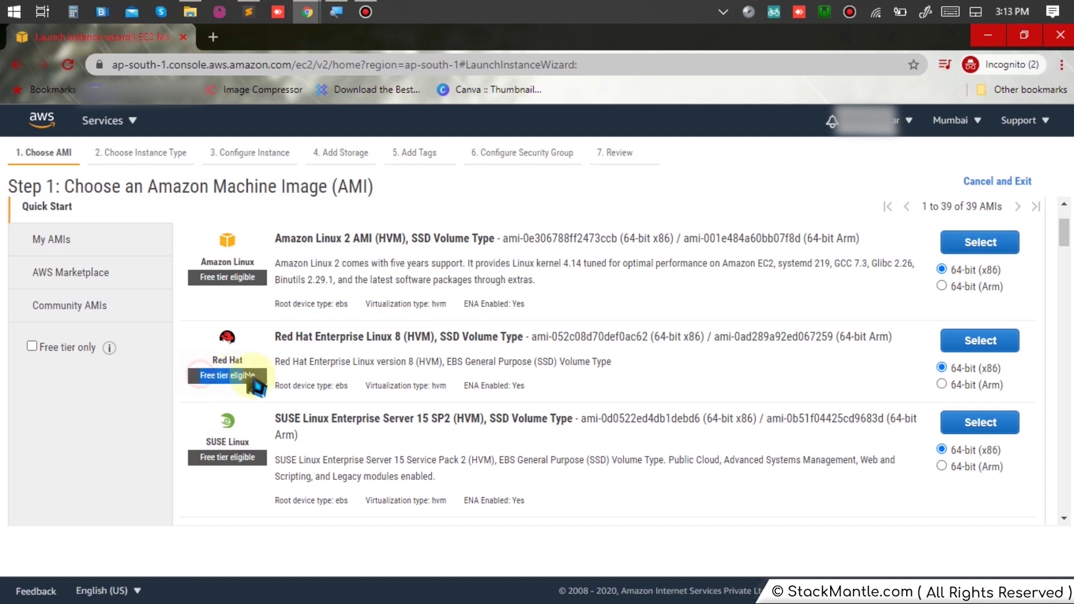
{"action": "left_click", "coordinate": [96, 545]}
{"action": "scroll", "coordinate": [386, 442], "scroll_direction": "down", "scroll_amount": 10}
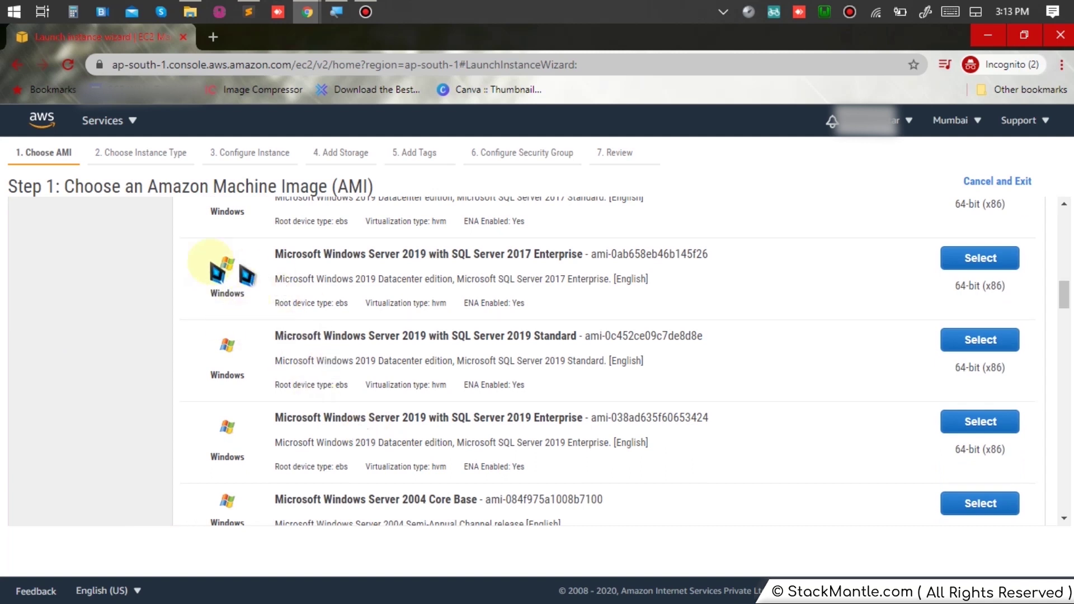
{"action": "scroll", "coordinate": [34, 393], "scroll_direction": "up", "scroll_amount": 15}
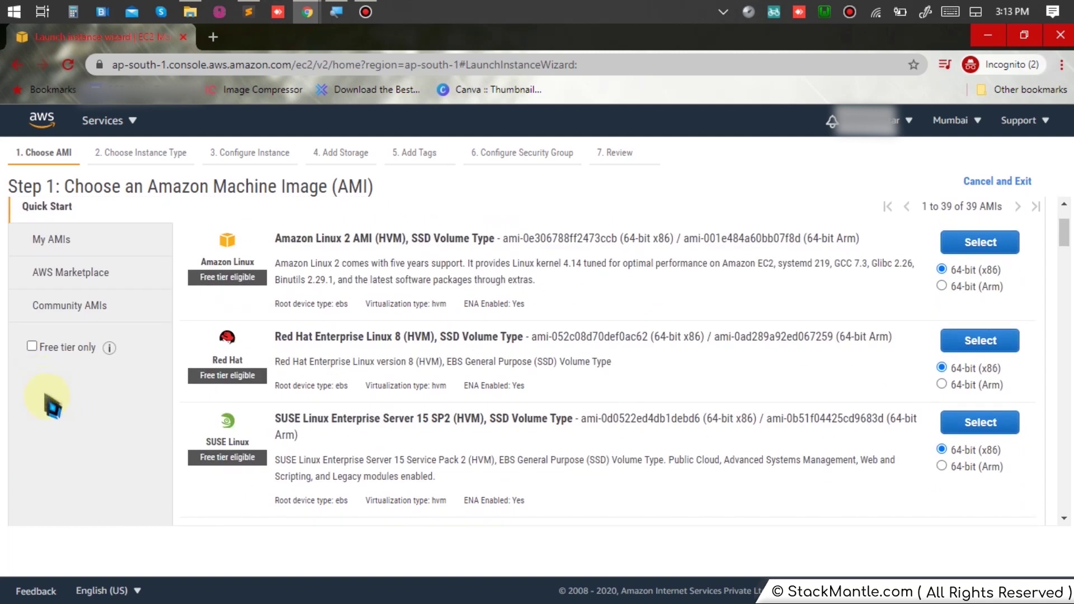
{"action": "scroll", "coordinate": [48, 400], "scroll_direction": "up", "scroll_amount": 3}
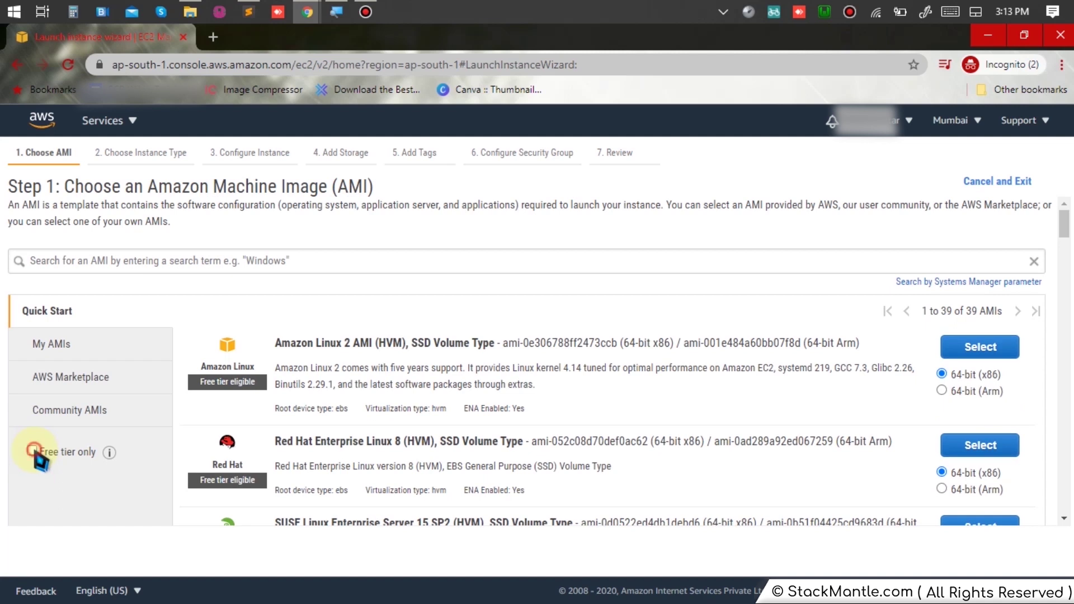
{"action": "left_click", "coordinate": [34, 451]}
Look through the filtered free tier AMI list for a suitable Ubuntu Server image.
{"action": "scroll", "coordinate": [380, 381], "scroll_direction": "down", "scroll_amount": 10}
{"action": "scroll", "coordinate": [384, 386], "scroll_direction": "down", "scroll_amount": 10}
{"action": "scroll", "coordinate": [417, 418], "scroll_direction": "up", "scroll_amount": 5}
{"action": "scroll", "coordinate": [417, 419], "scroll_direction": "down", "scroll_amount": 5}
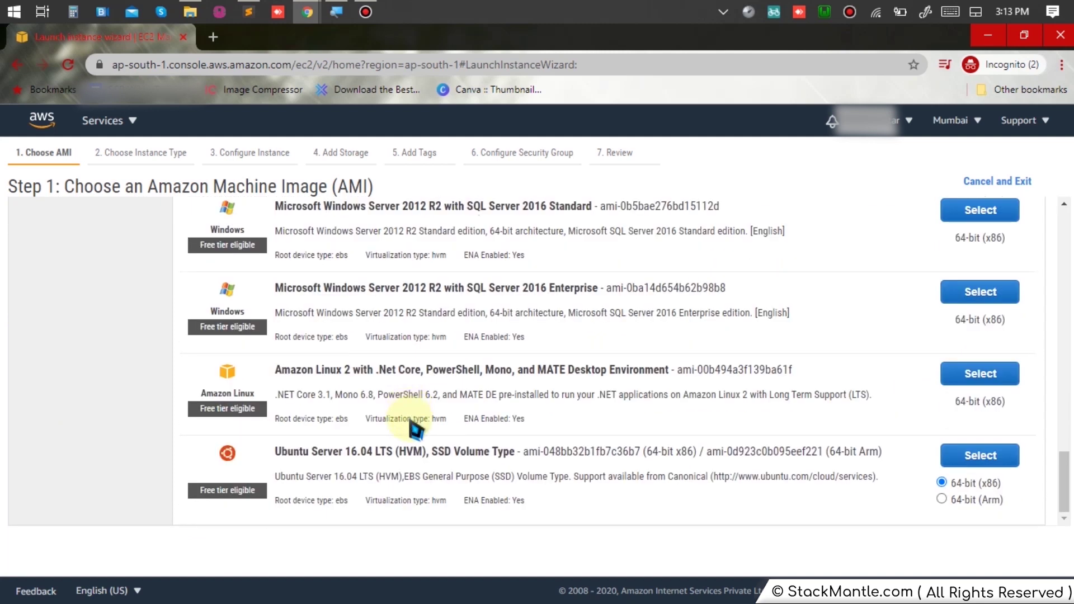
{"action": "scroll", "coordinate": [417, 430], "scroll_direction": "up", "scroll_amount": 15}
{"action": "scroll", "coordinate": [417, 430], "scroll_direction": "down", "scroll_amount": 5}
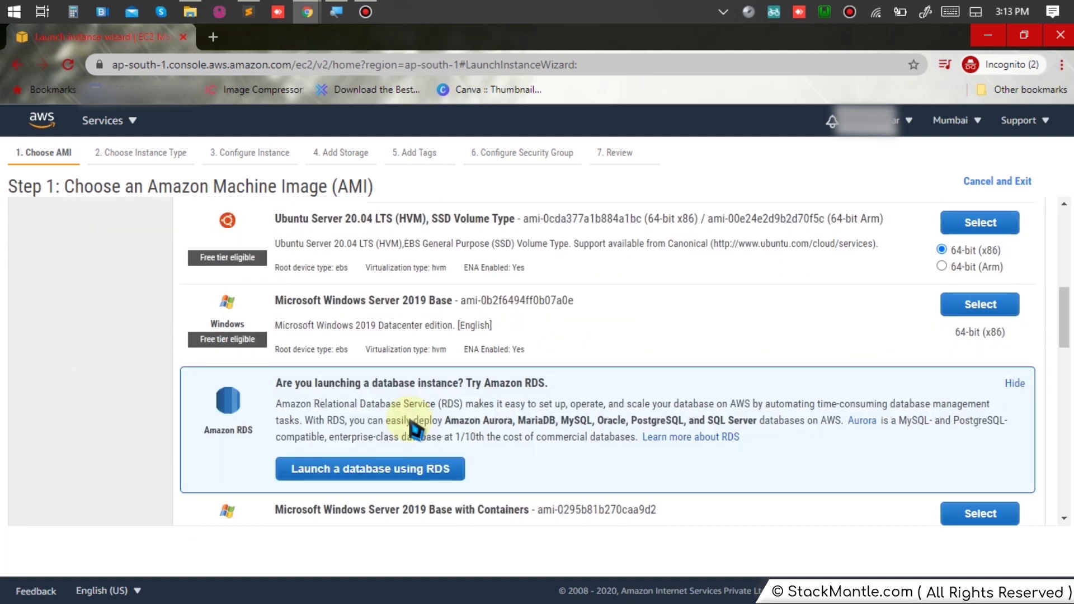
{"action": "scroll", "coordinate": [451, 383], "scroll_direction": "down", "scroll_amount": 10}
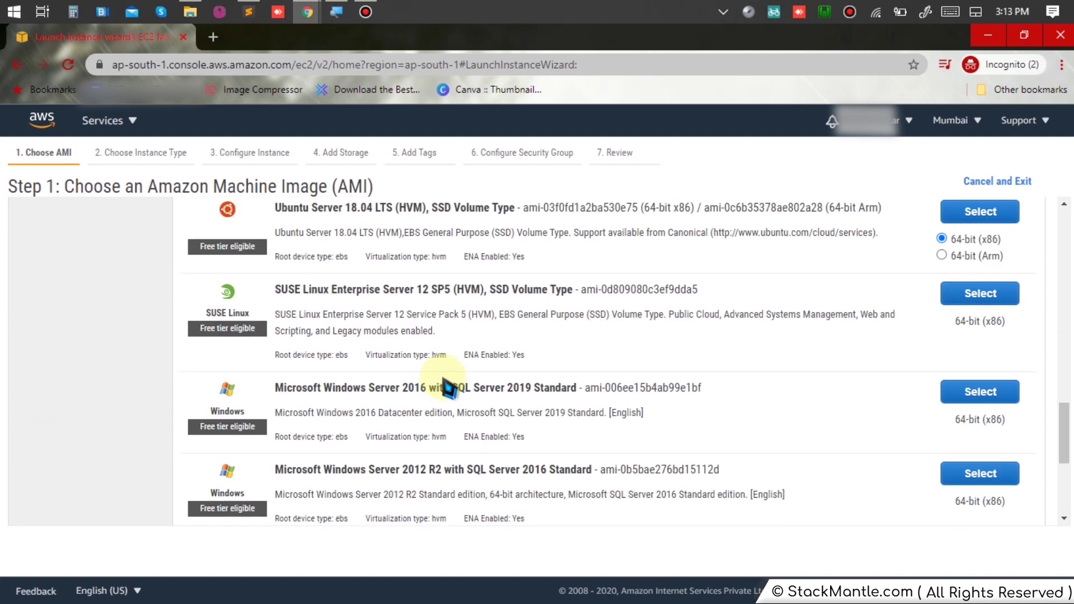
{"action": "scroll", "coordinate": [448, 386], "scroll_direction": "up", "scroll_amount": 2}
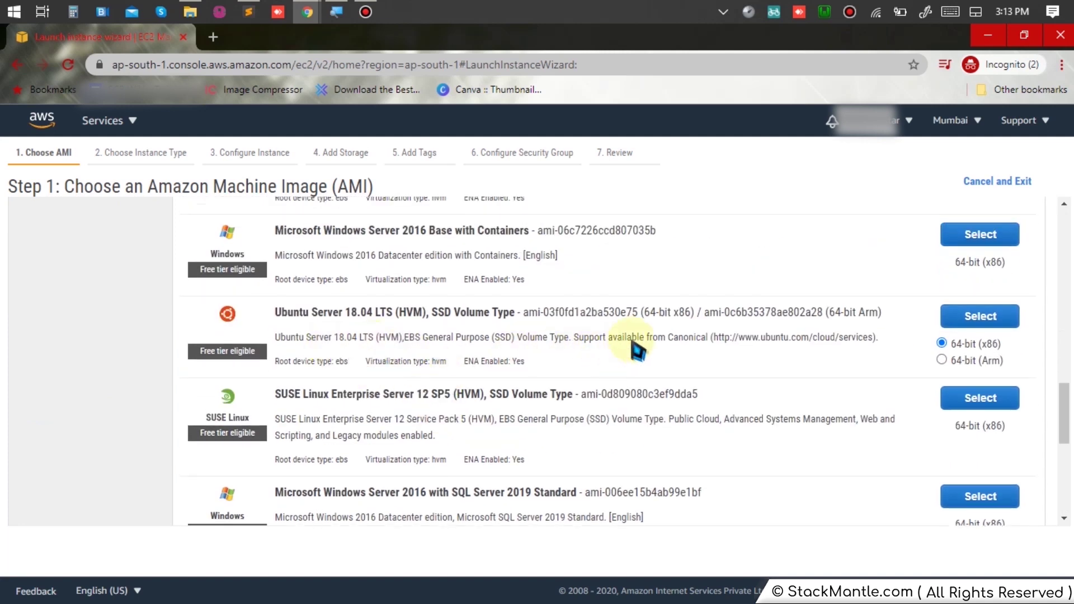
Compare the Ubuntu Server 18.04 LTS and Ubuntu Server 16.04 LTS entries among the free tier AMIs.
{"action": "left_click_drag", "start_coordinate": [608, 337], "coordinate": [204, 331]}
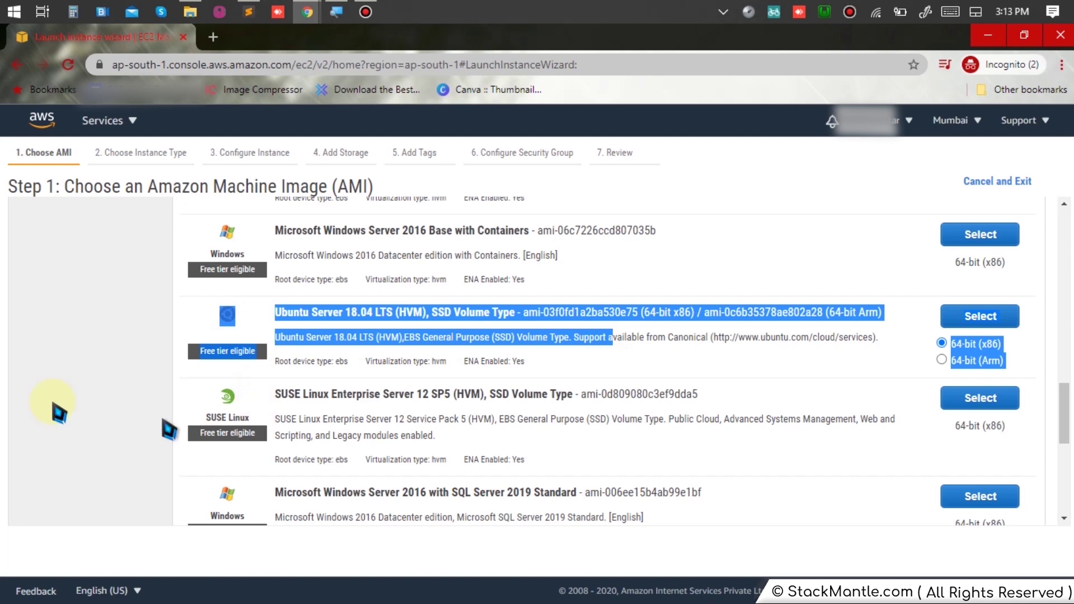
{"action": "left_click", "coordinate": [5, 411]}
{"action": "scroll", "coordinate": [322, 354], "scroll_direction": "down", "scroll_amount": 5}
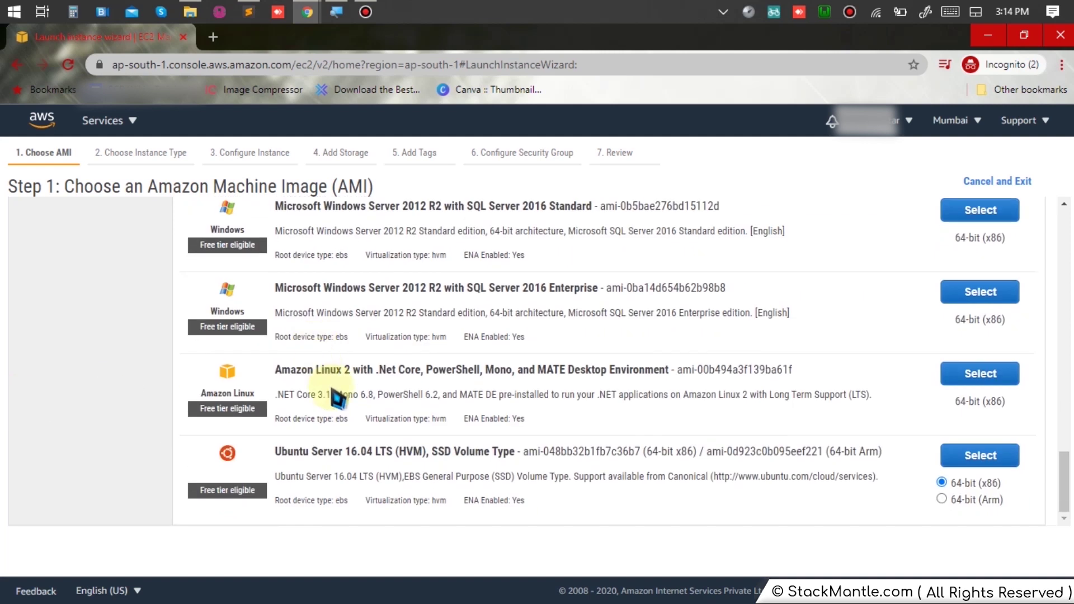
{"action": "left_click_drag", "start_coordinate": [316, 453], "coordinate": [475, 454]}
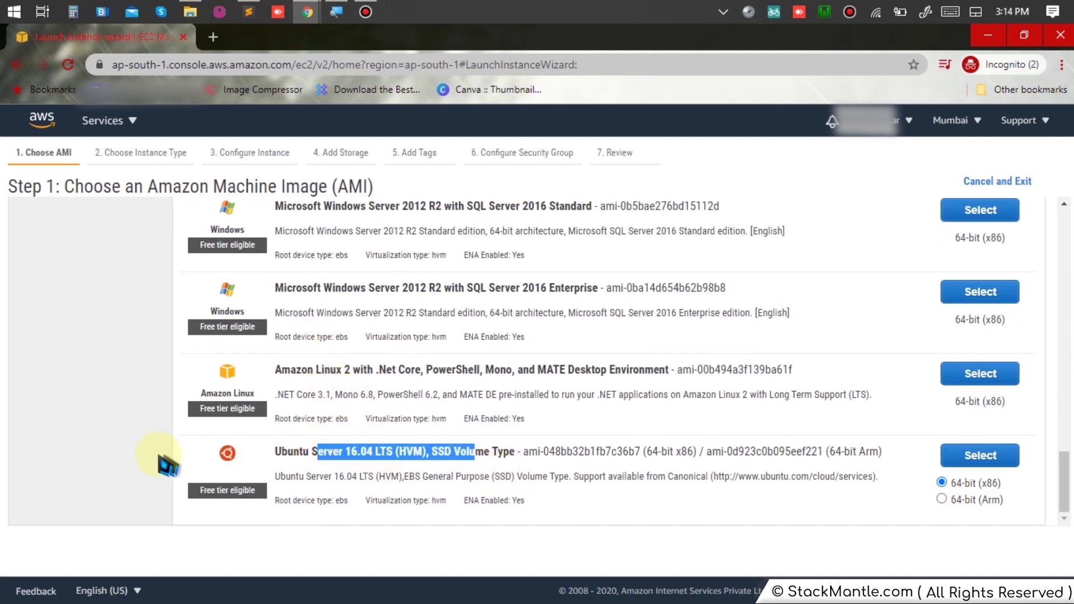
{"action": "scroll", "coordinate": [168, 465], "scroll_direction": "up", "scroll_amount": 5}
{"action": "left_click_drag", "start_coordinate": [415, 390], "coordinate": [476, 370]}
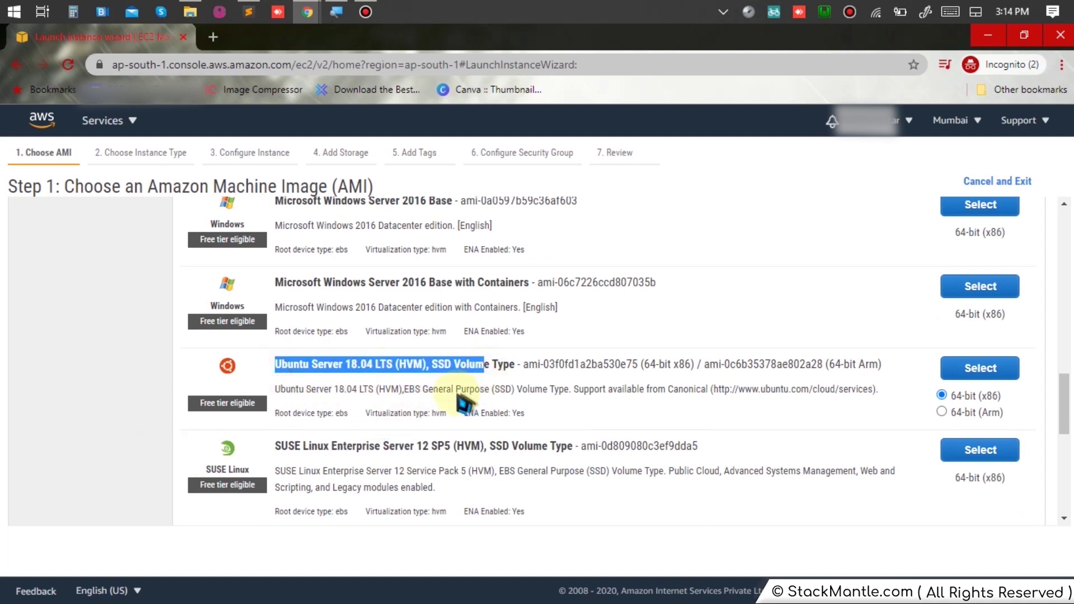
{"action": "scroll", "coordinate": [463, 401], "scroll_direction": "down", "scroll_amount": 7}
{"action": "scroll", "coordinate": [503, 420], "scroll_direction": "up", "scroll_amount": 4}
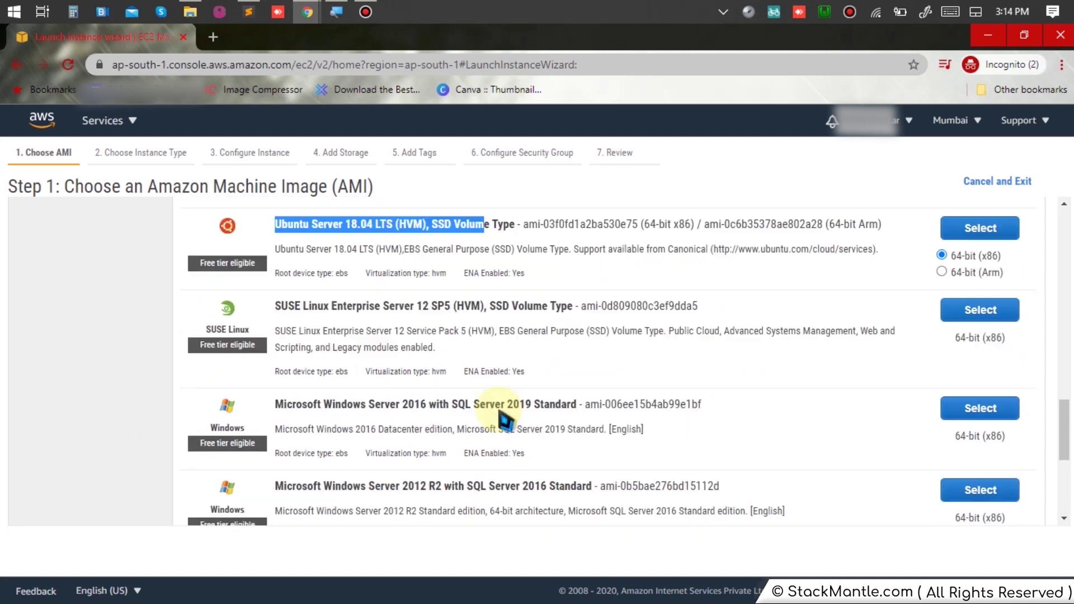
{"action": "scroll", "coordinate": [500, 417], "scroll_direction": "up", "scroll_amount": 7}
{"action": "scroll", "coordinate": [392, 347], "scroll_direction": "down", "scroll_amount": 7}
{"action": "scroll", "coordinate": [366, 312], "scroll_direction": "up", "scroll_amount": 1}
{"action": "scroll", "coordinate": [366, 310], "scroll_direction": "up", "scroll_amount": 2}
{"action": "left_click", "coordinate": [355, 364]}
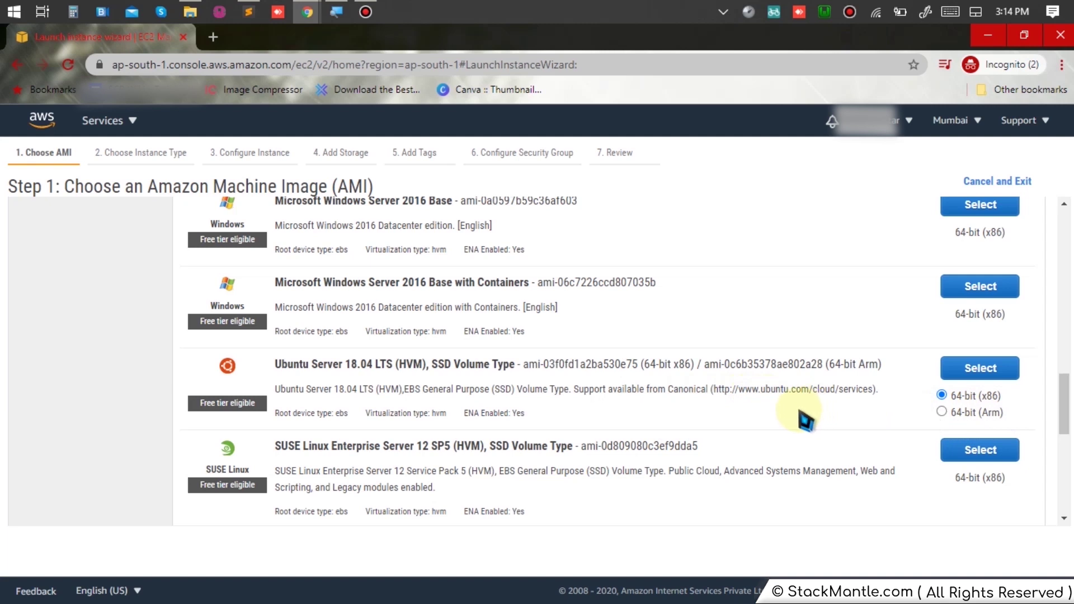
Choose the 64-bit (x86) Ubuntu Server 18.04 LTS (HVM), SSD Volume Type AMI for the new instance.
{"action": "left_click_drag", "start_coordinate": [311, 366], "coordinate": [641, 393]}
{"action": "left_click", "coordinate": [632, 391]}
{"action": "left_click_drag", "start_coordinate": [993, 396], "coordinate": [951, 406]}
{"action": "left_click", "coordinate": [1019, 408]}
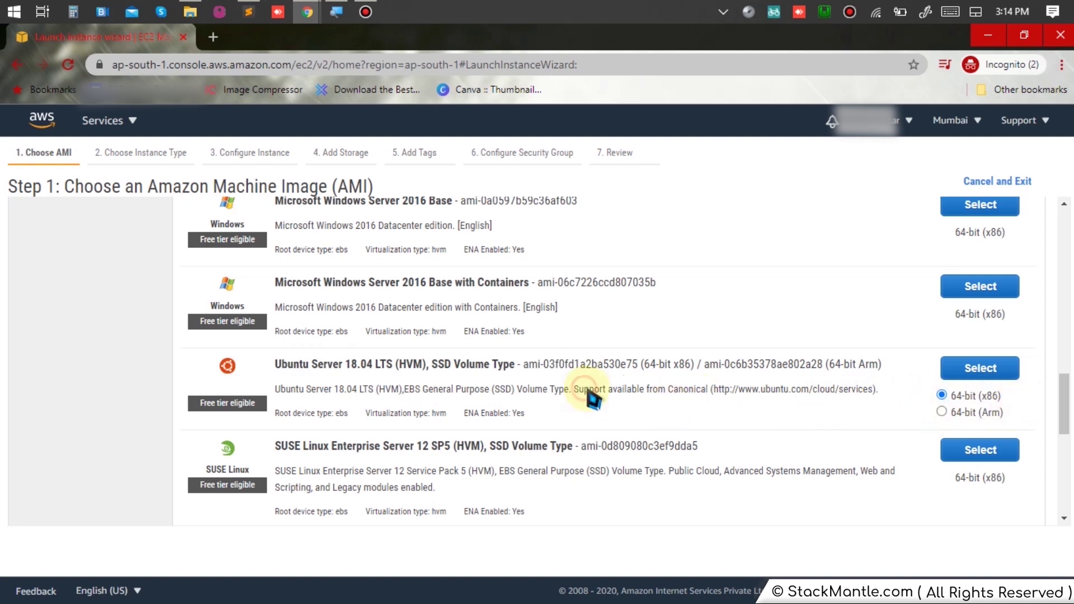
{"action": "left_click", "coordinate": [990, 367]}
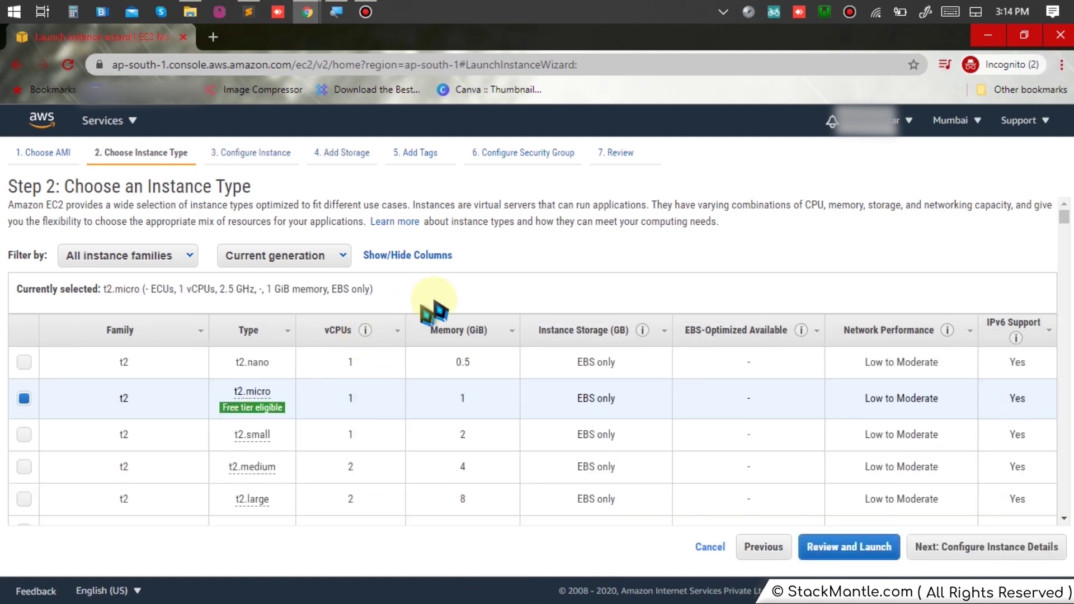
Examine the available instance types and the free tier terms of the t2.micro type.
{"action": "scroll", "coordinate": [252, 411], "scroll_direction": "down", "scroll_amount": 5}
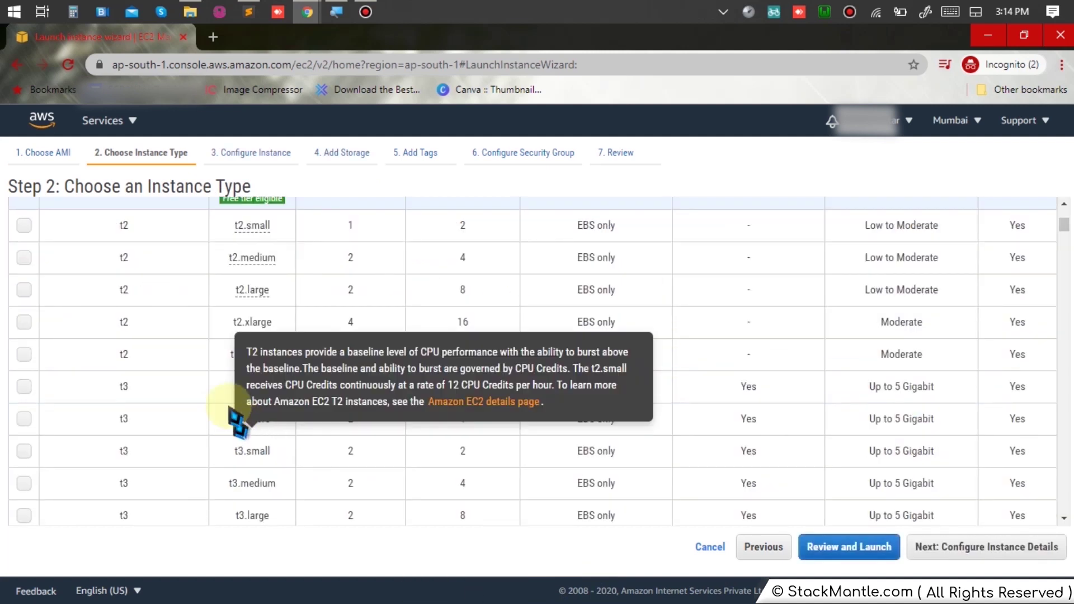
{"action": "left_click_drag", "start_coordinate": [216, 281], "coordinate": [283, 323]}
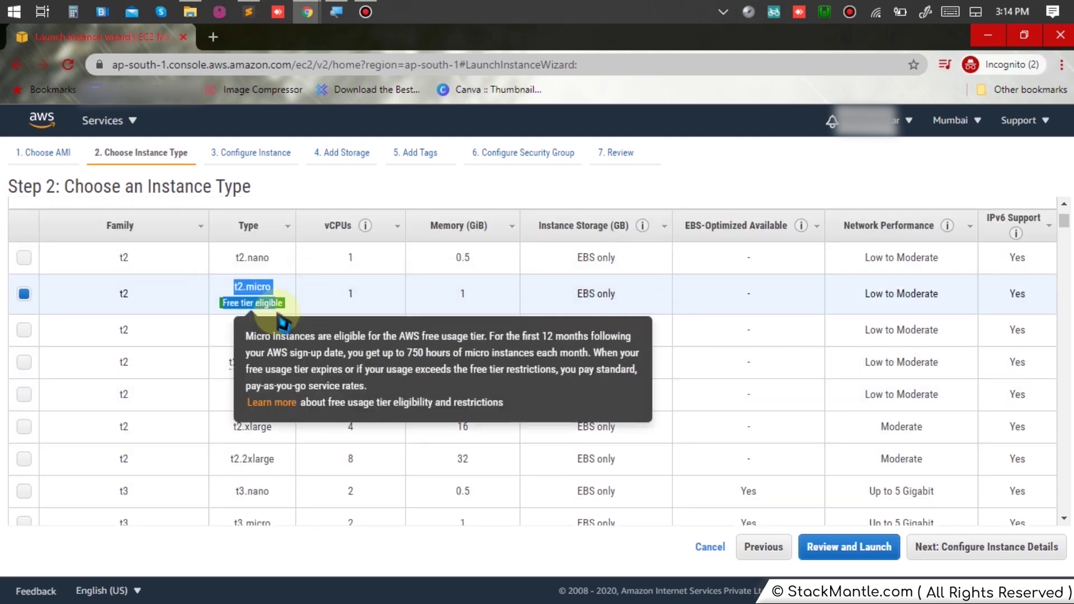
{"action": "left_click", "coordinate": [372, 196]}
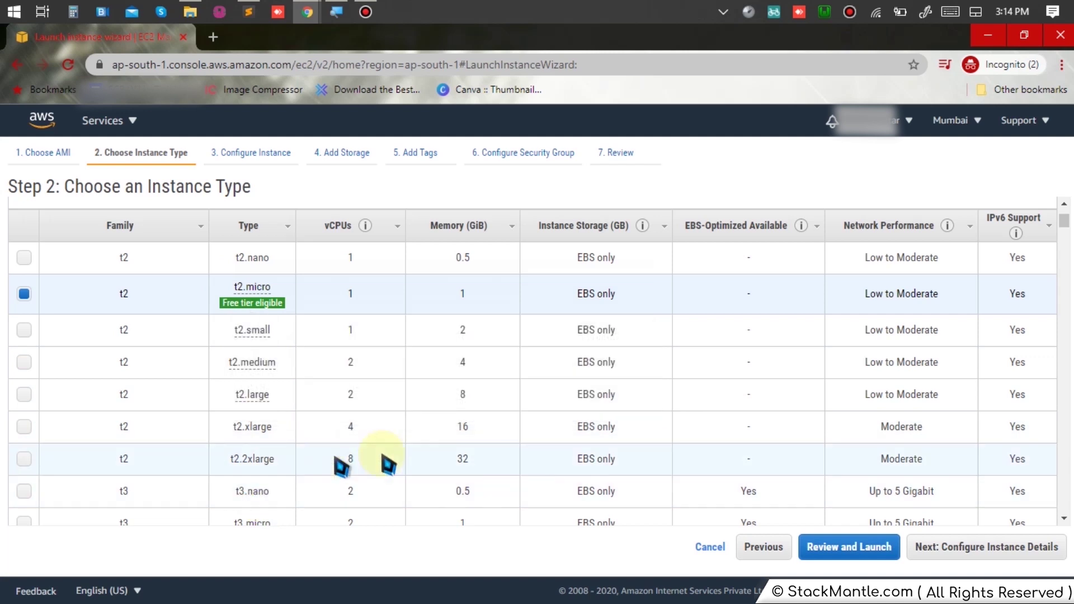
{"action": "mouse_move", "coordinate": [244, 310]}
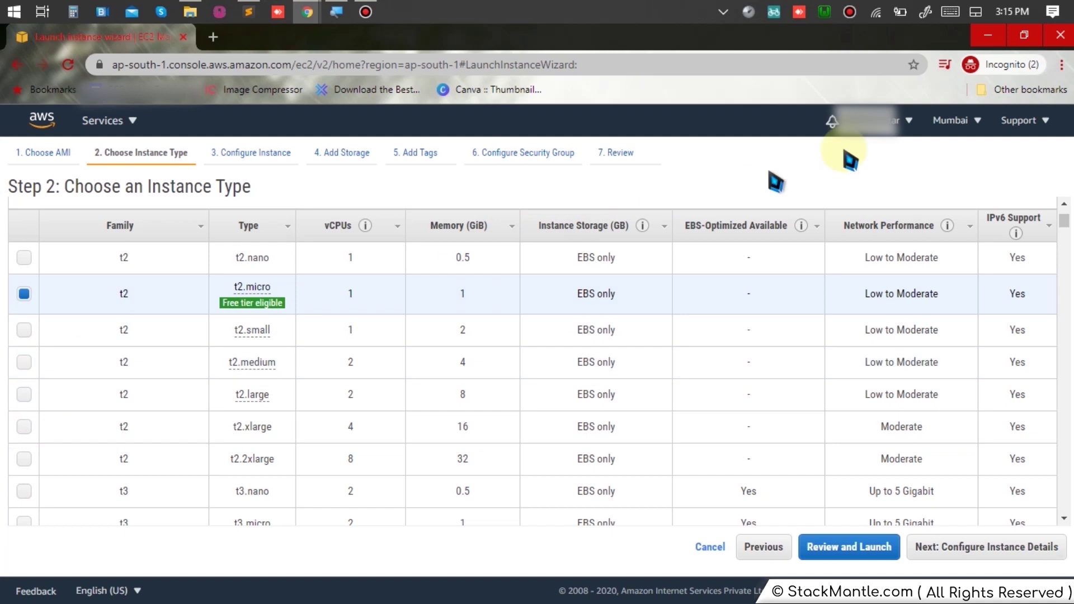
Clear all notifications in the Windows notification centre and return to the instance type page.
{"action": "left_click", "coordinate": [1054, 12]}
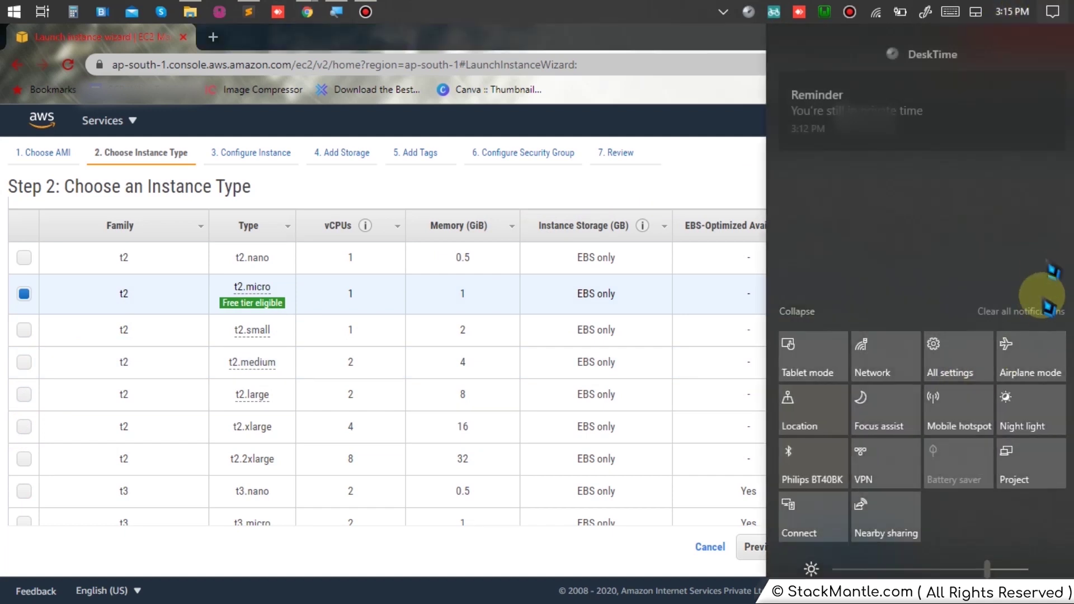
{"action": "left_click", "coordinate": [1041, 311]}
{"action": "left_click", "coordinate": [598, 16]}
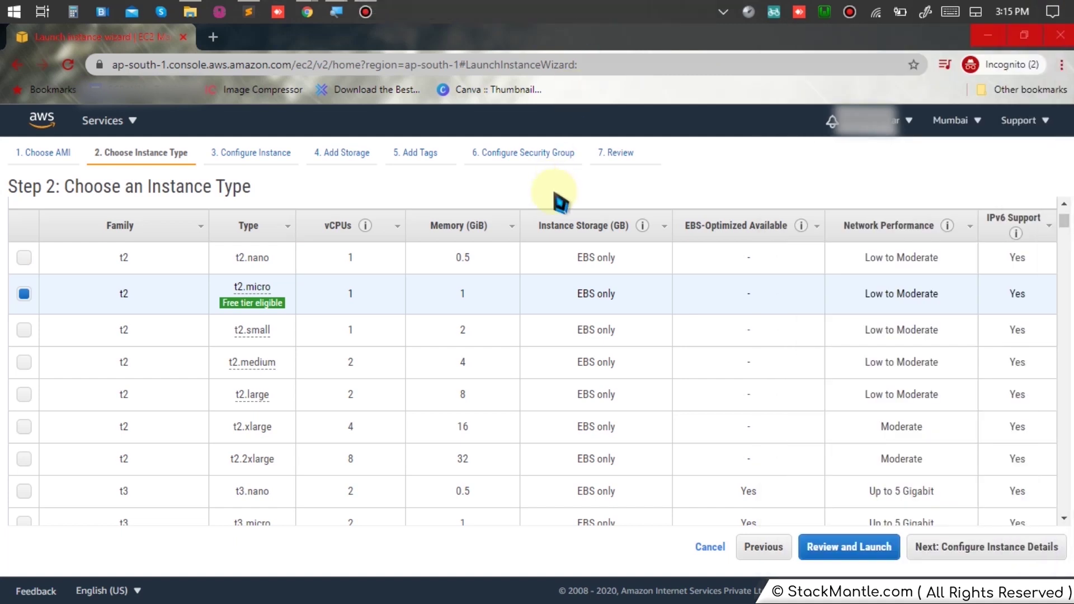
{"action": "left_click", "coordinate": [555, 192]}
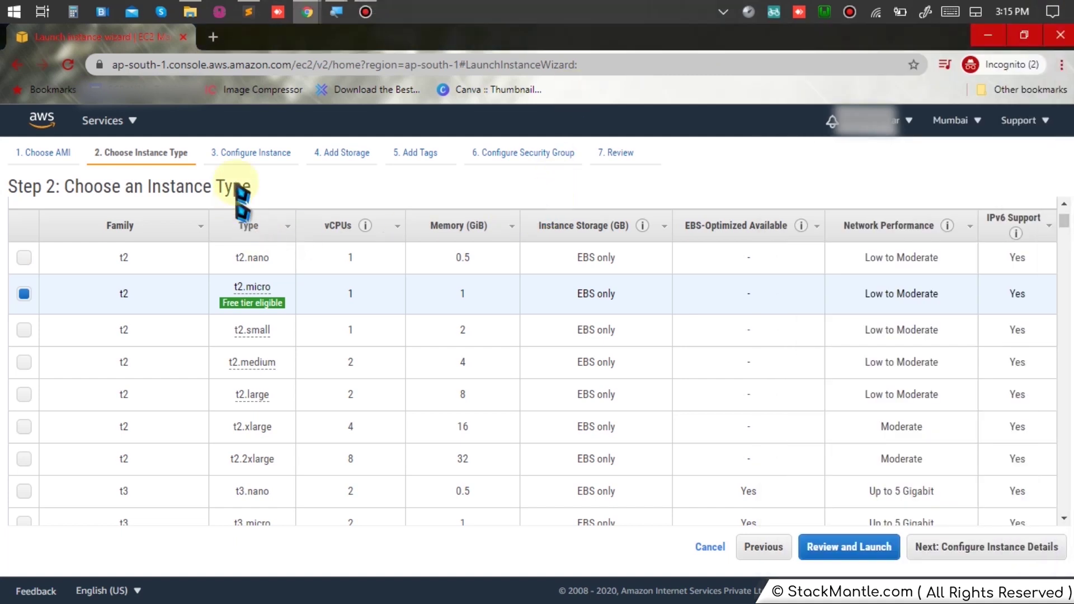
{"action": "left_click_drag", "start_coordinate": [263, 185], "coordinate": [7, 171]}
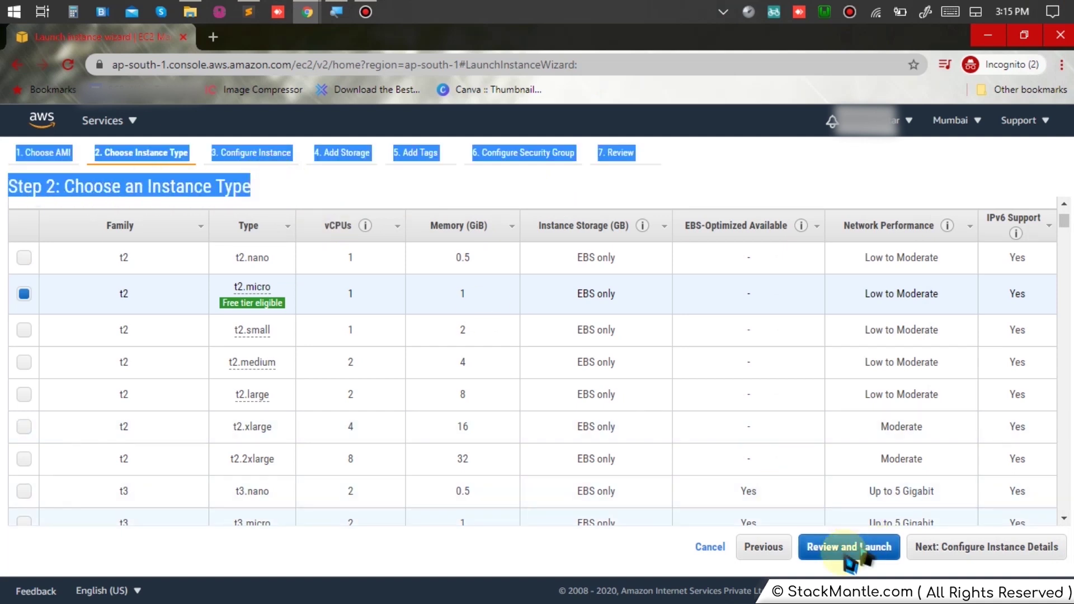
Review the instance details, keep 1 instance with the default settings, and continue to the storage settings.
{"action": "left_click", "coordinate": [950, 549]}
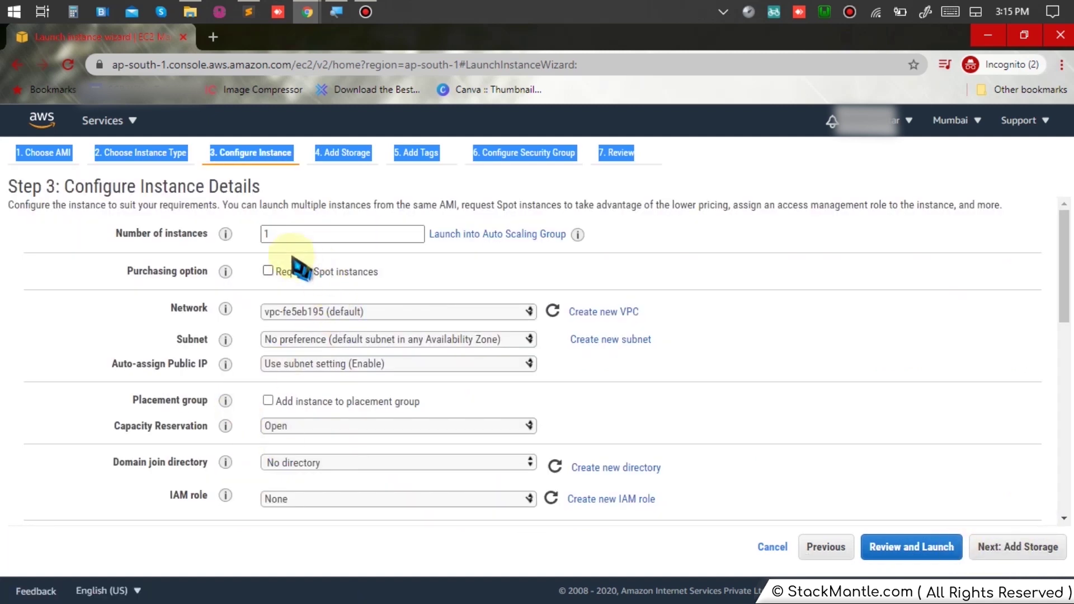
{"action": "double_click", "coordinate": [333, 239]}
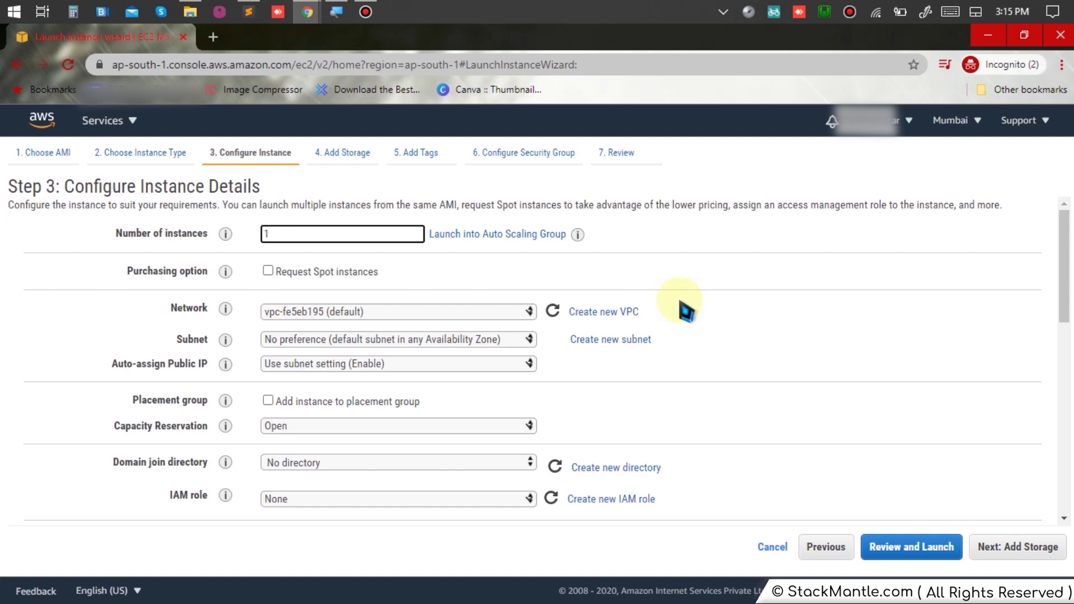
{"action": "scroll", "coordinate": [686, 311], "scroll_direction": "down", "scroll_amount": 3}
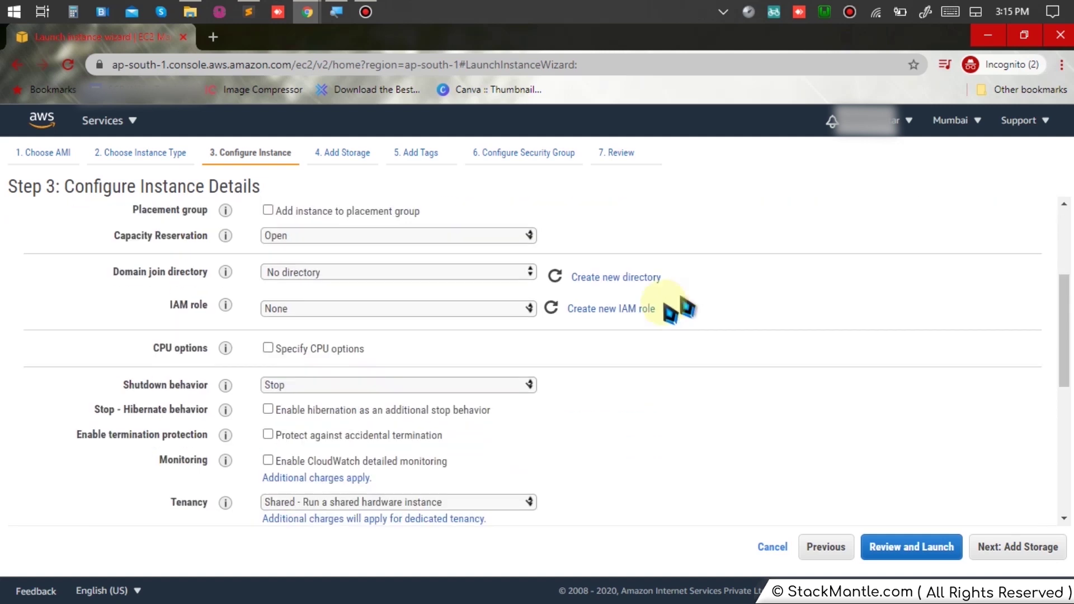
{"action": "scroll", "coordinate": [679, 311], "scroll_direction": "up", "scroll_amount": 3}
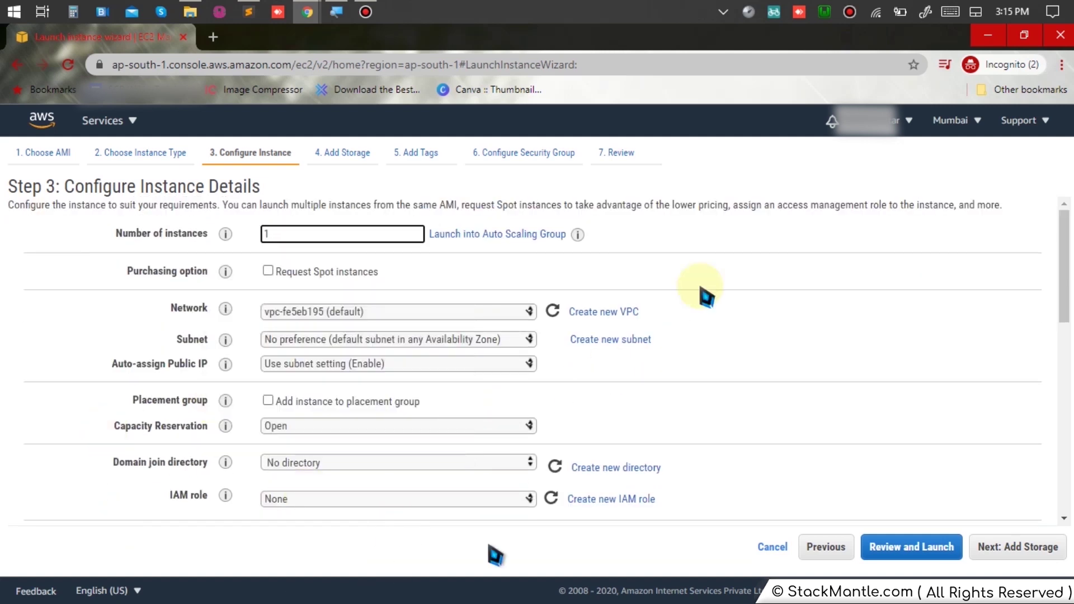
{"action": "scroll", "coordinate": [752, 391], "scroll_direction": "down", "scroll_amount": 3}
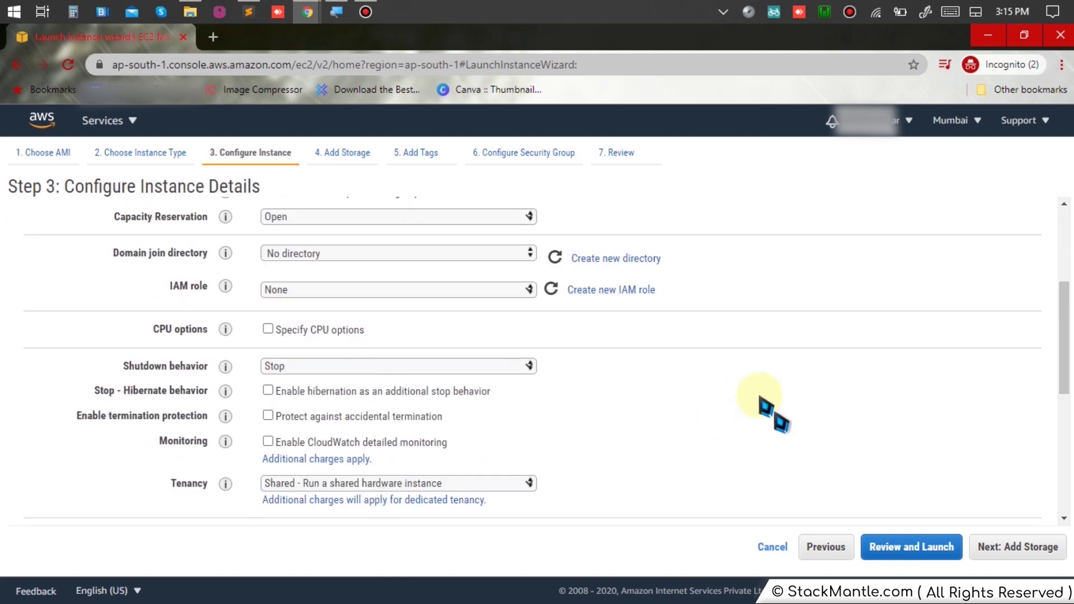
{"action": "scroll", "coordinate": [616, 431], "scroll_direction": "down", "scroll_amount": 2}
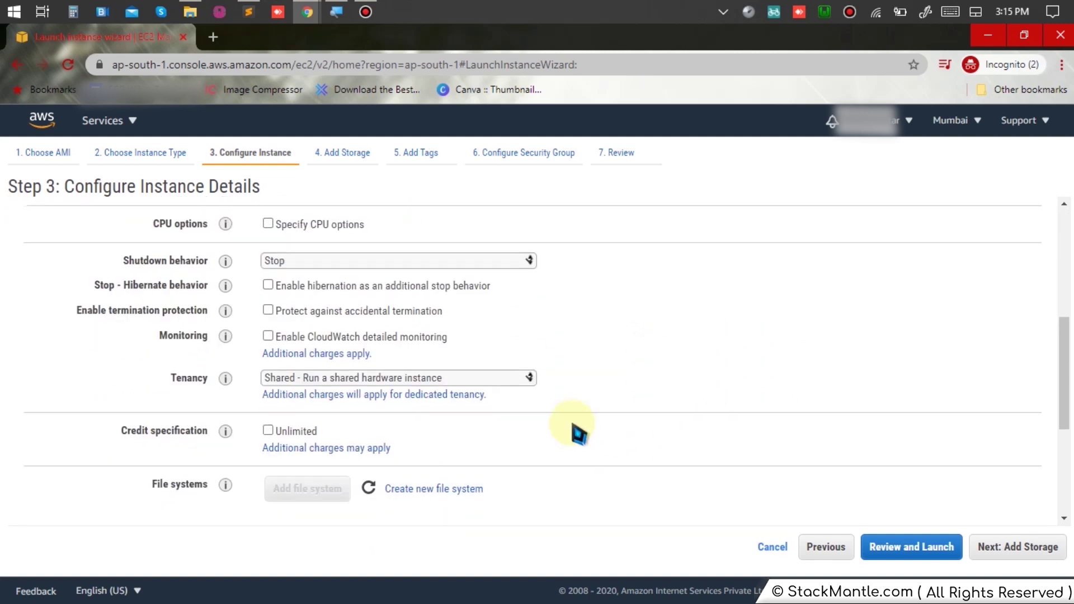
{"action": "scroll", "coordinate": [565, 431], "scroll_direction": "up", "scroll_amount": 5}
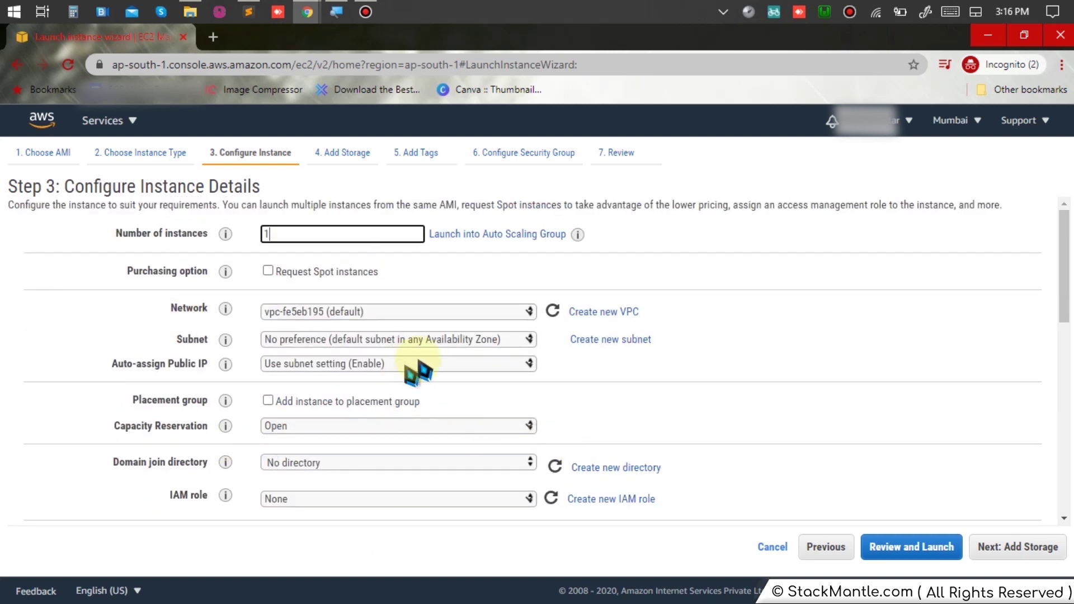
{"action": "scroll", "coordinate": [620, 361], "scroll_direction": "down", "scroll_amount": 2}
{"action": "left_click", "coordinate": [1007, 551]}
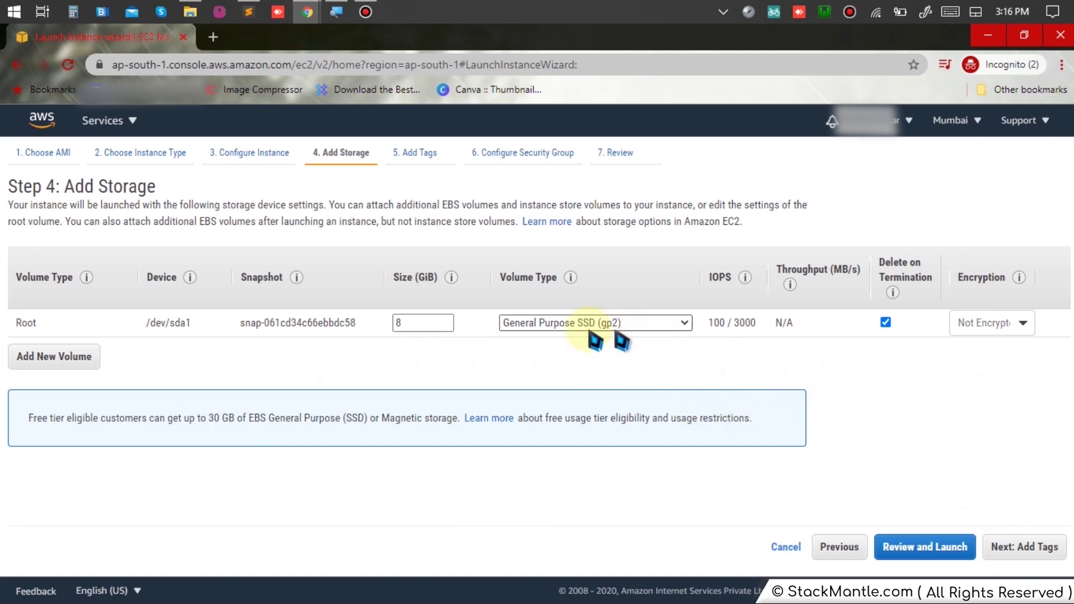
Examine the root volume's size requirements, the free tier storage allowance and the available volume types.
{"action": "left_click_drag", "start_coordinate": [412, 324], "coordinate": [343, 326]}
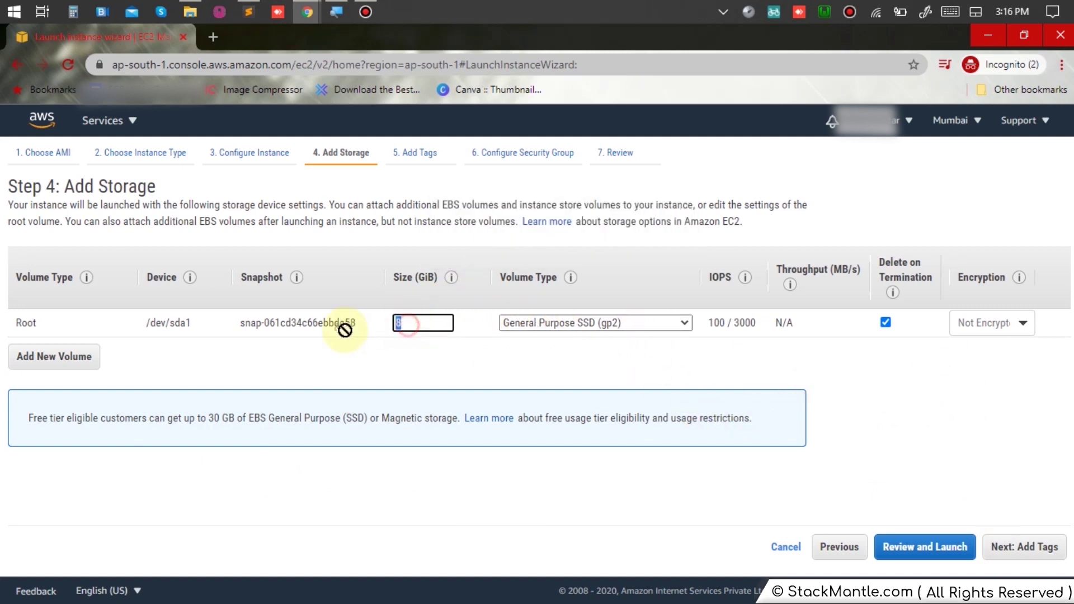
{"action": "left_click", "coordinate": [452, 279]}
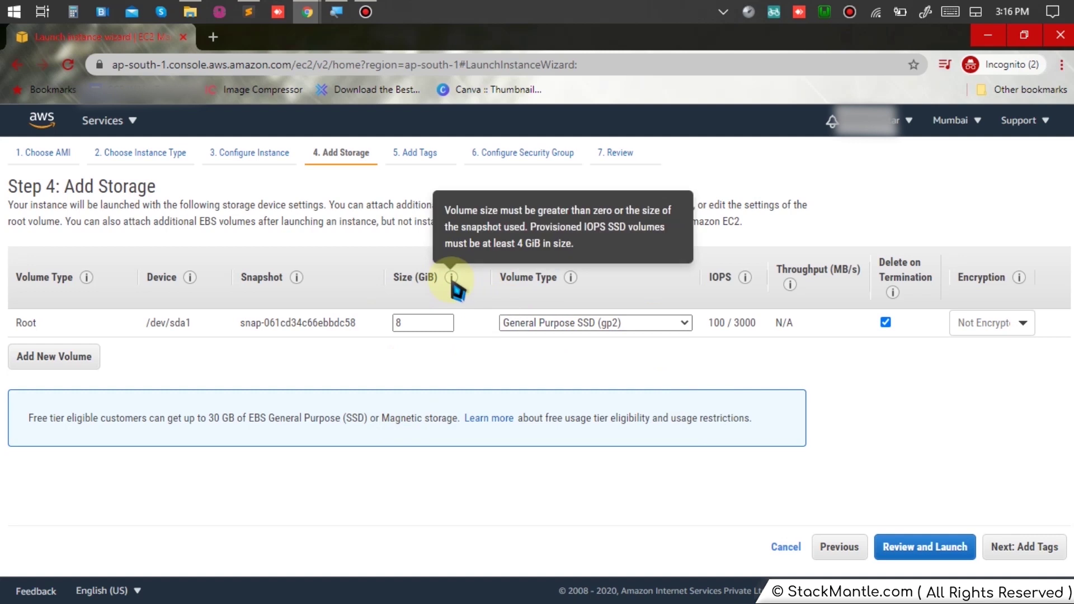
{"action": "double_click", "coordinate": [415, 322]}
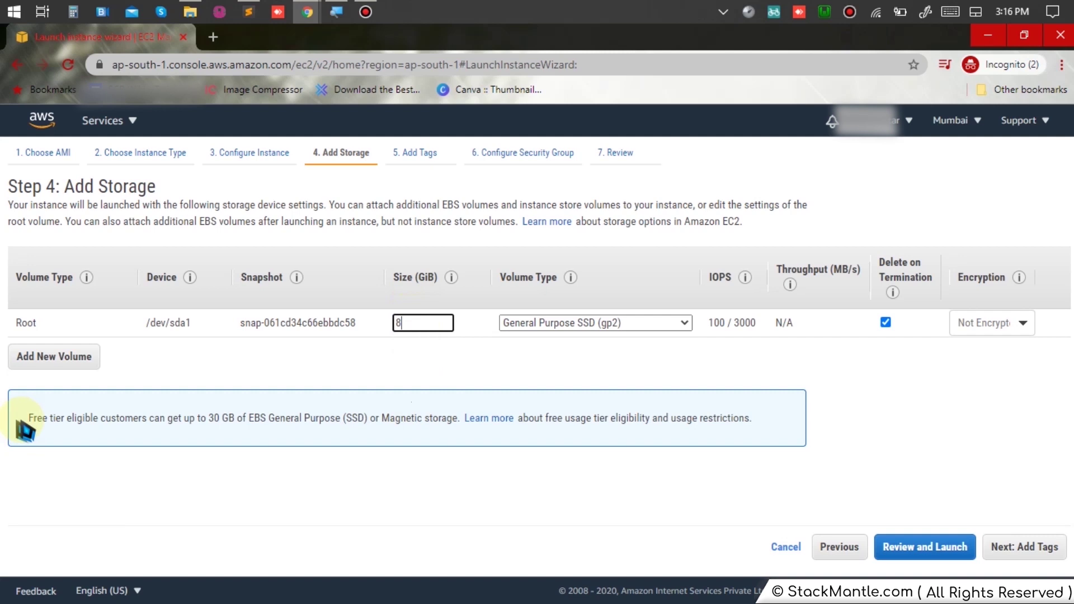
{"action": "left_click_drag", "start_coordinate": [27, 418], "coordinate": [369, 421]}
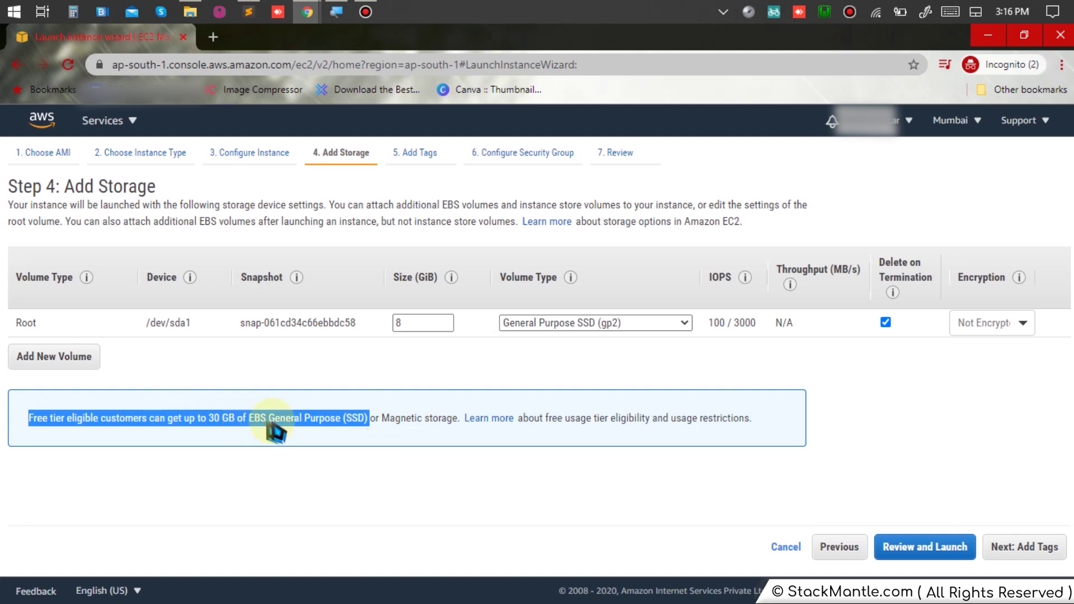
{"action": "left_click", "coordinate": [400, 426]}
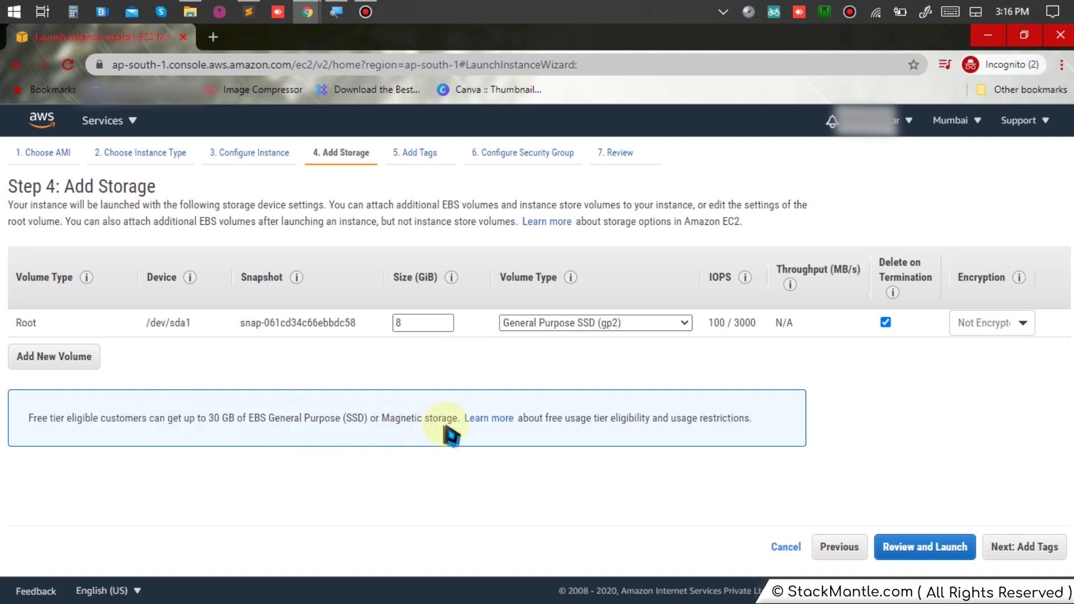
{"action": "left_click_drag", "start_coordinate": [460, 421], "coordinate": [41, 438]}
{"action": "left_click", "coordinate": [335, 363]}
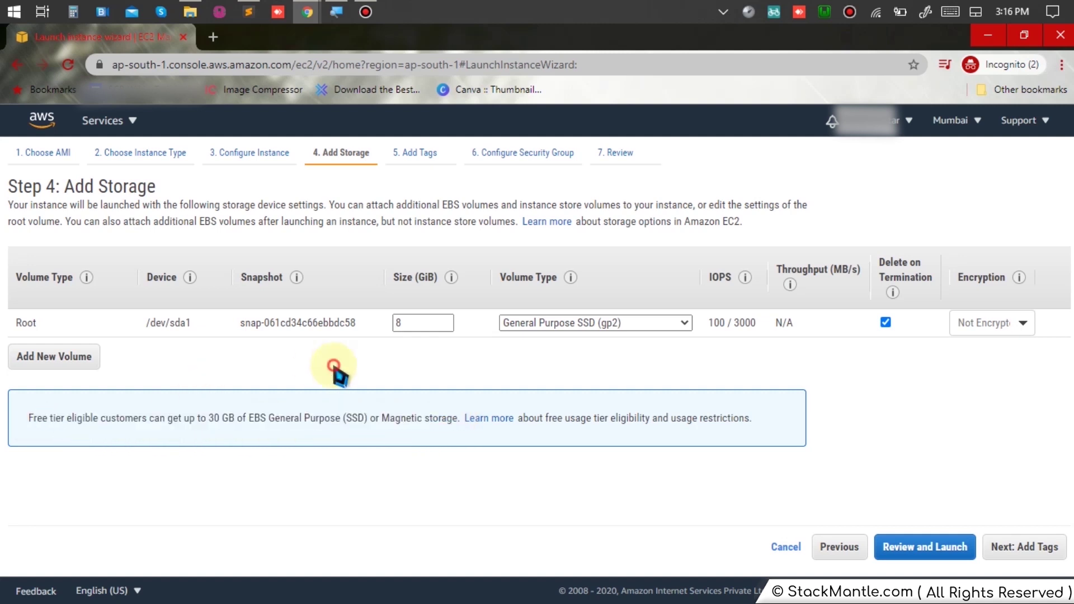
{"action": "left_click", "coordinate": [583, 324]}
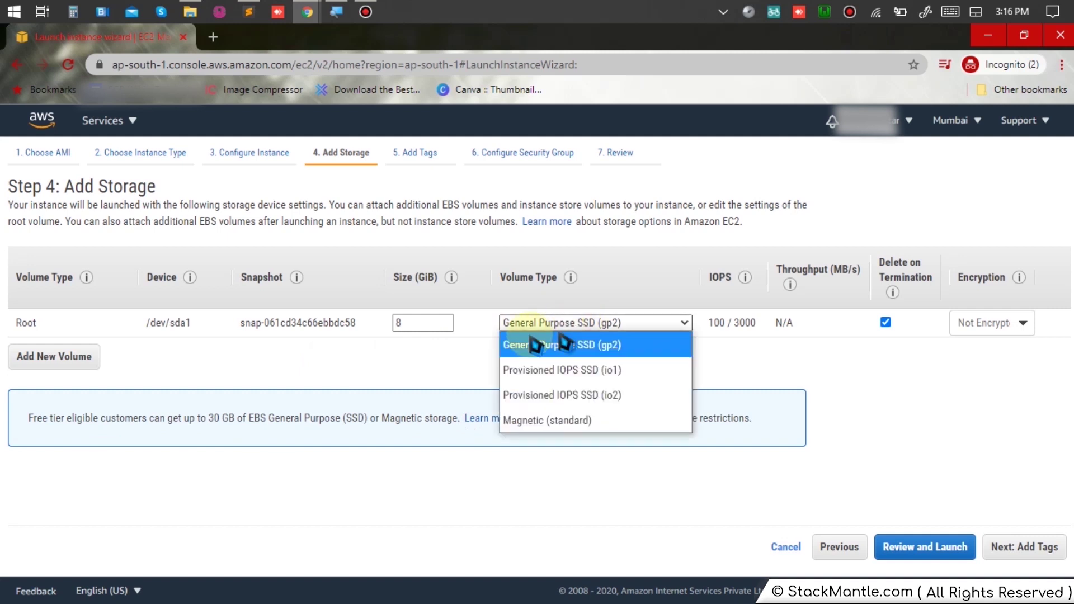
{"action": "left_click", "coordinate": [417, 366]}
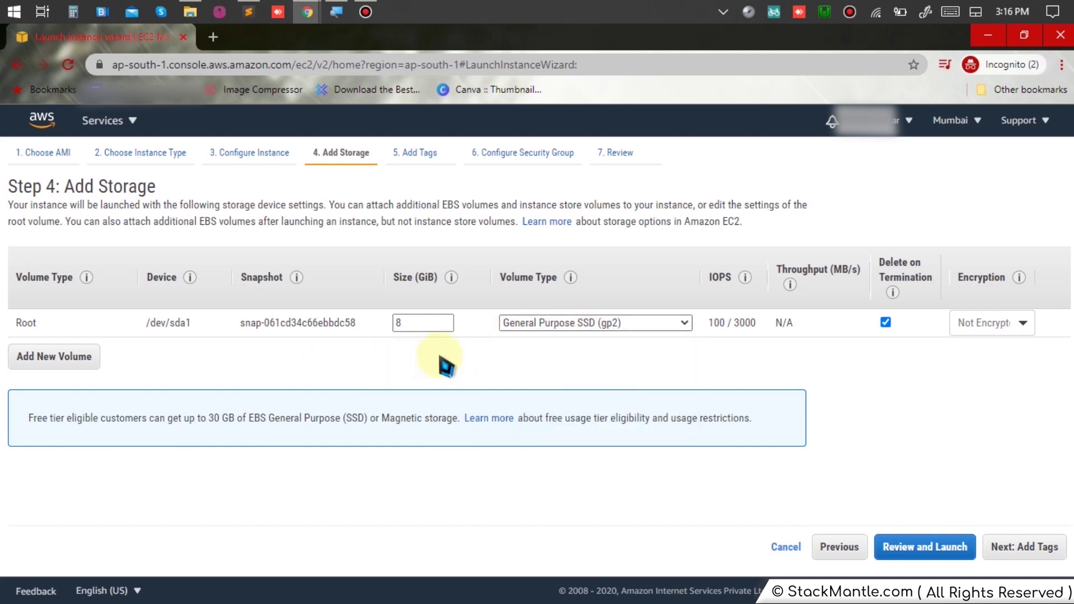
Set the root volume's size to 30 GiB and check its encryption options, leaving it Not Encrypted.
{"action": "left_click_drag", "start_coordinate": [422, 326], "coordinate": [364, 336]}
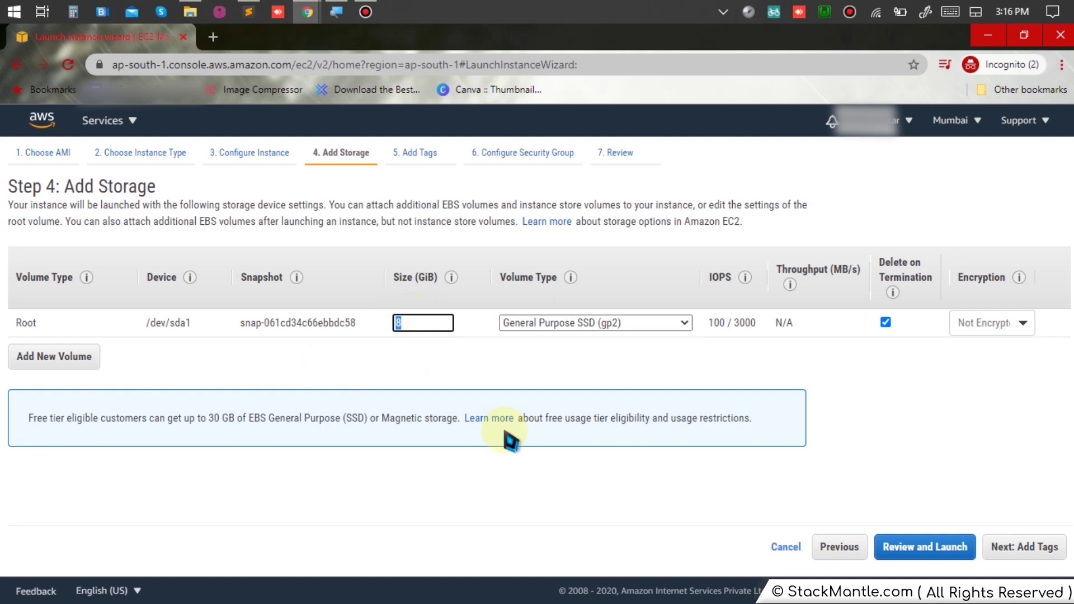
{"action": "left_click", "coordinate": [373, 485]}
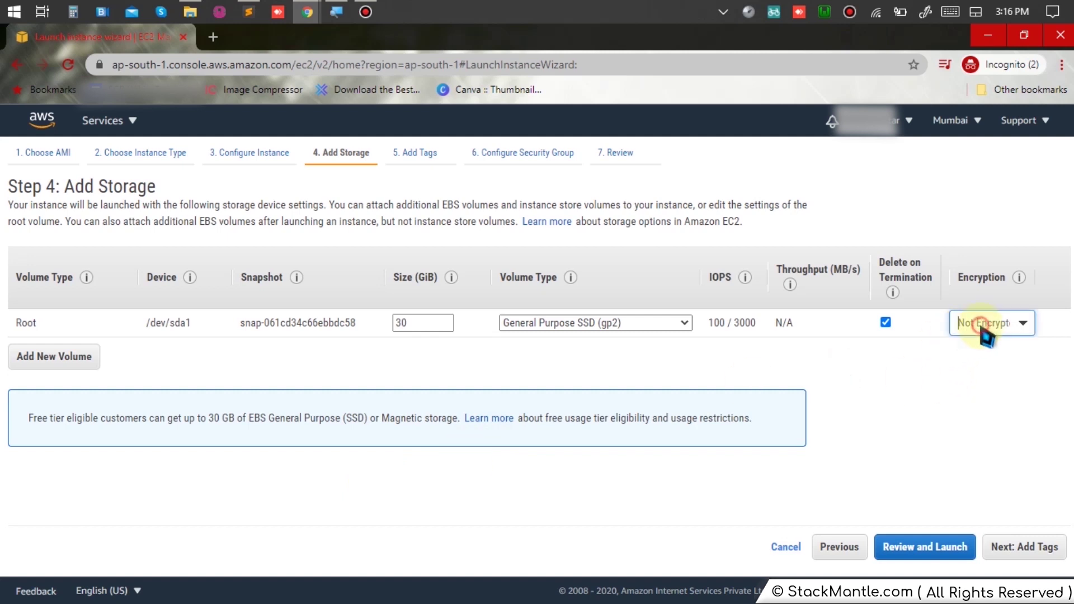
{"action": "left_click", "coordinate": [954, 323]}
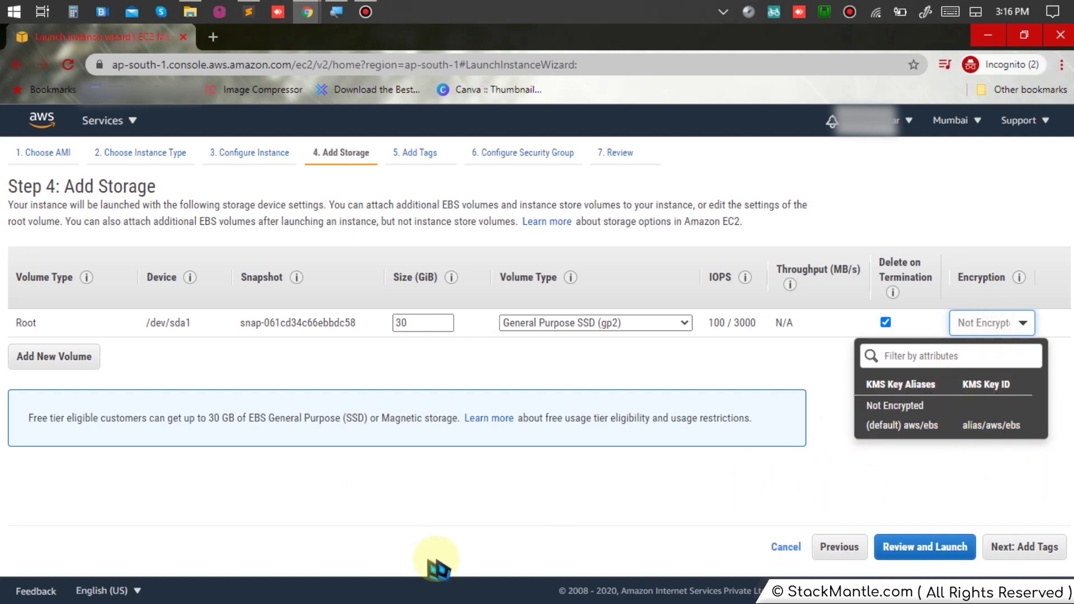
{"action": "left_click", "coordinate": [291, 510]}
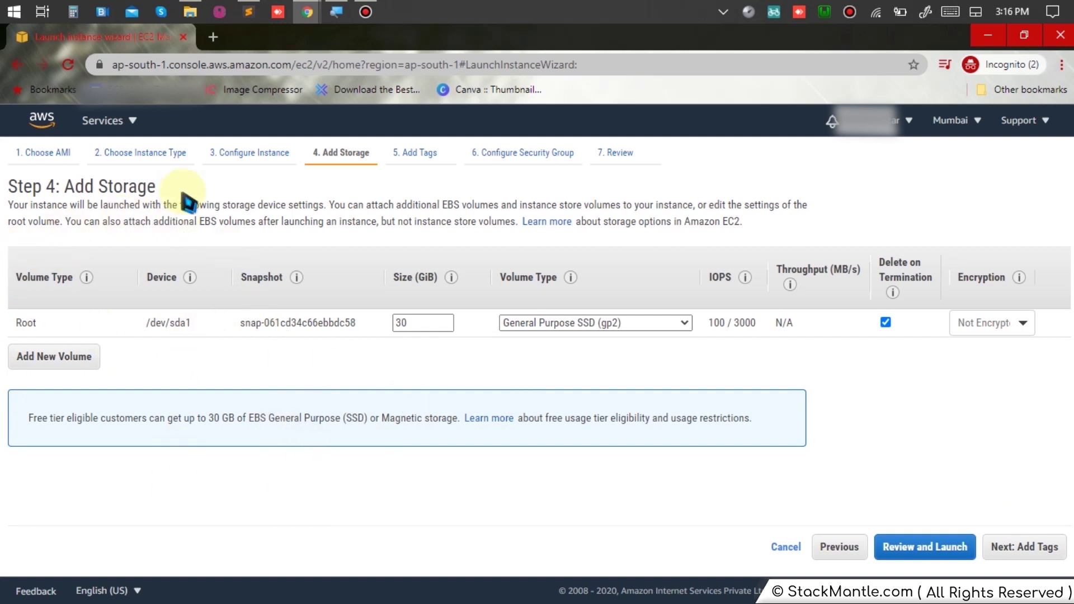
{"action": "left_click_drag", "start_coordinate": [180, 195], "coordinate": [27, 184]}
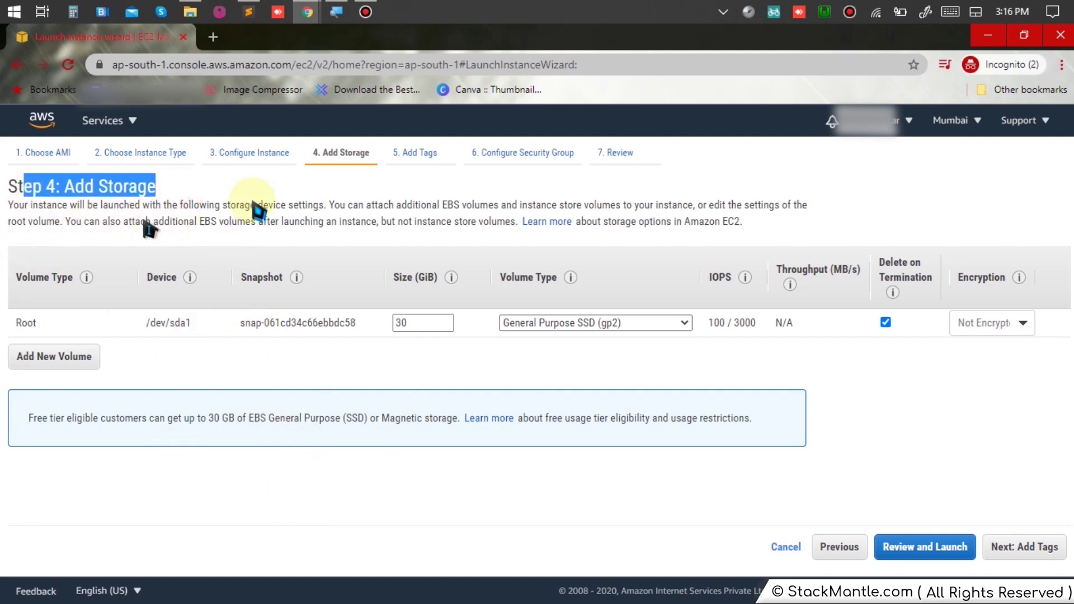
{"action": "left_click", "coordinate": [288, 191]}
{"action": "left_click_drag", "start_coordinate": [183, 192], "coordinate": [64, 186]}
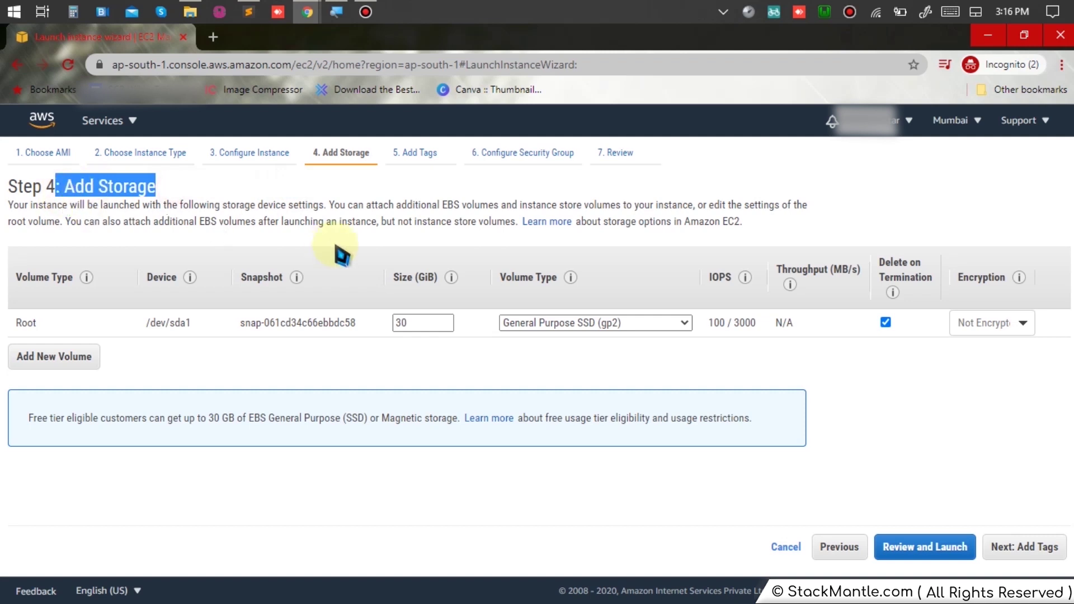
{"action": "left_click", "coordinate": [391, 357]}
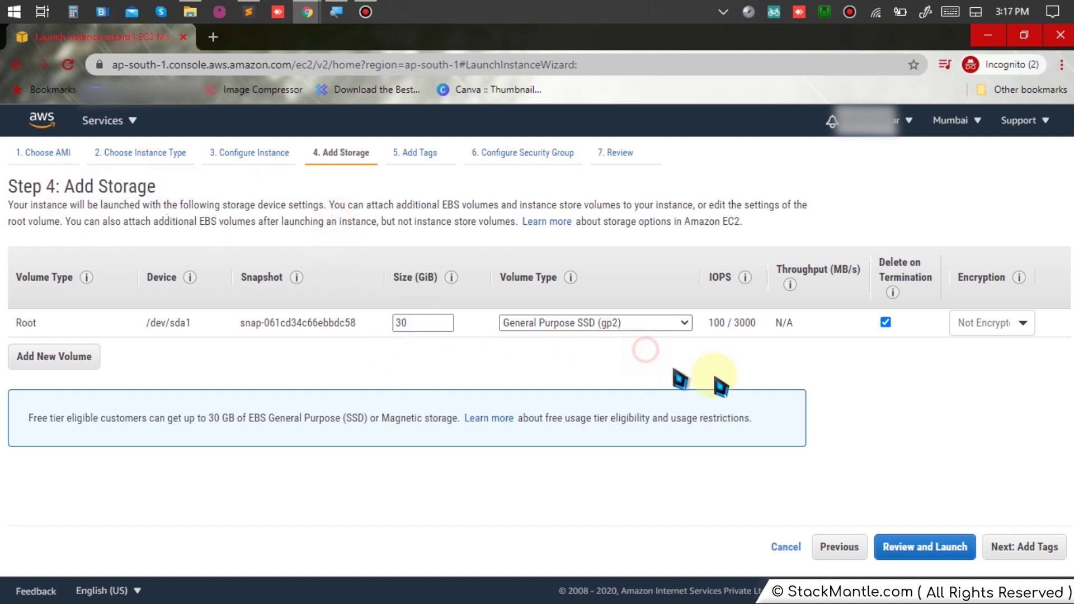
Keep General Purpose SSD (gp2) as the root volume type and continue to the security group configuration without adding tags.
{"action": "left_click", "coordinate": [654, 325]}
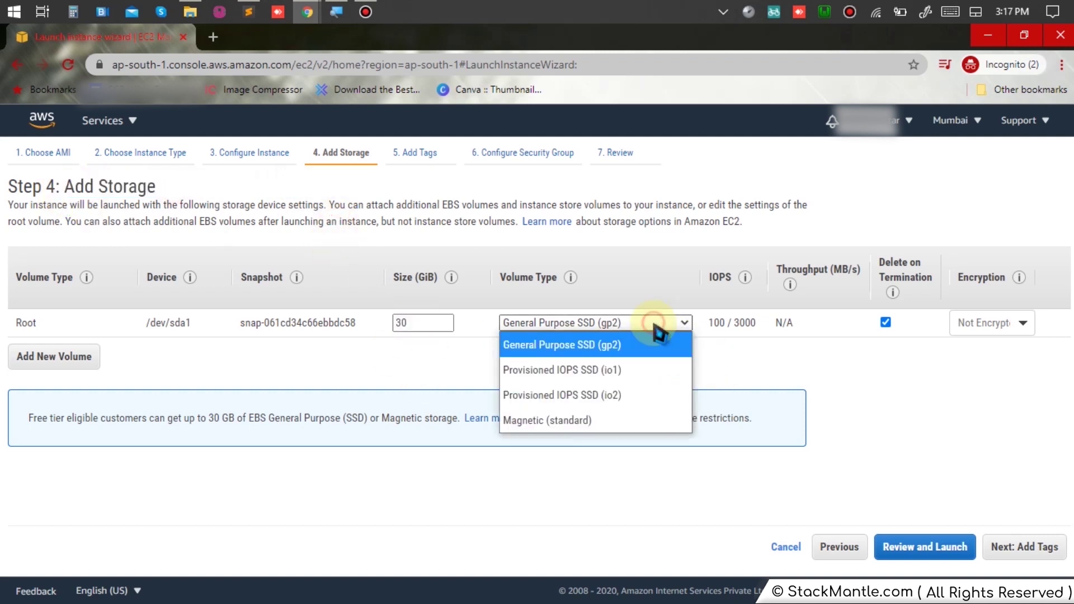
{"action": "left_click", "coordinate": [916, 365]}
{"action": "left_click", "coordinate": [1001, 547]}
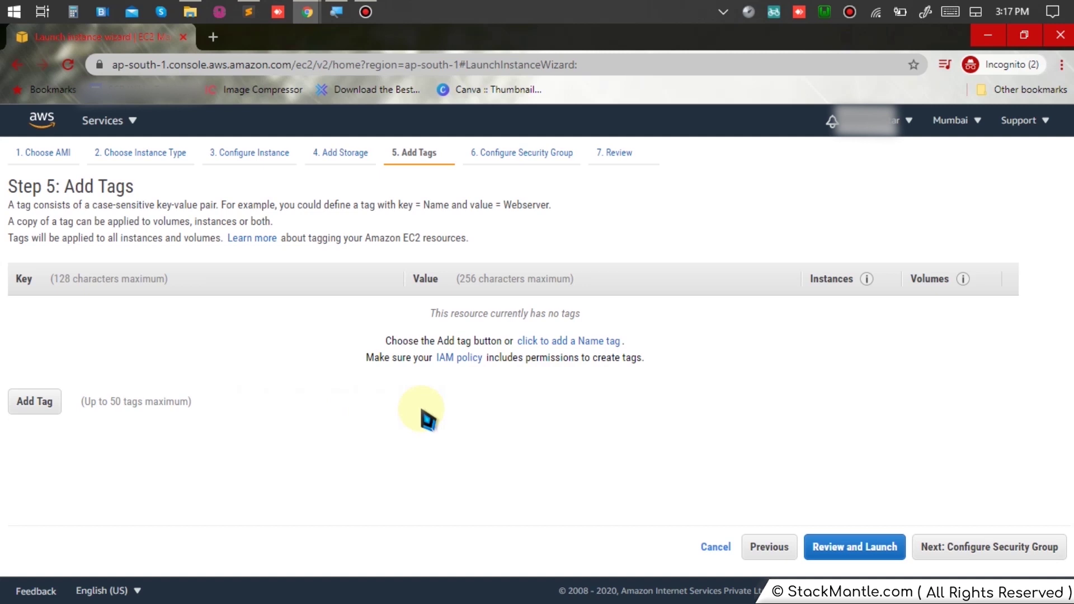
{"action": "left_click", "coordinate": [1006, 560]}
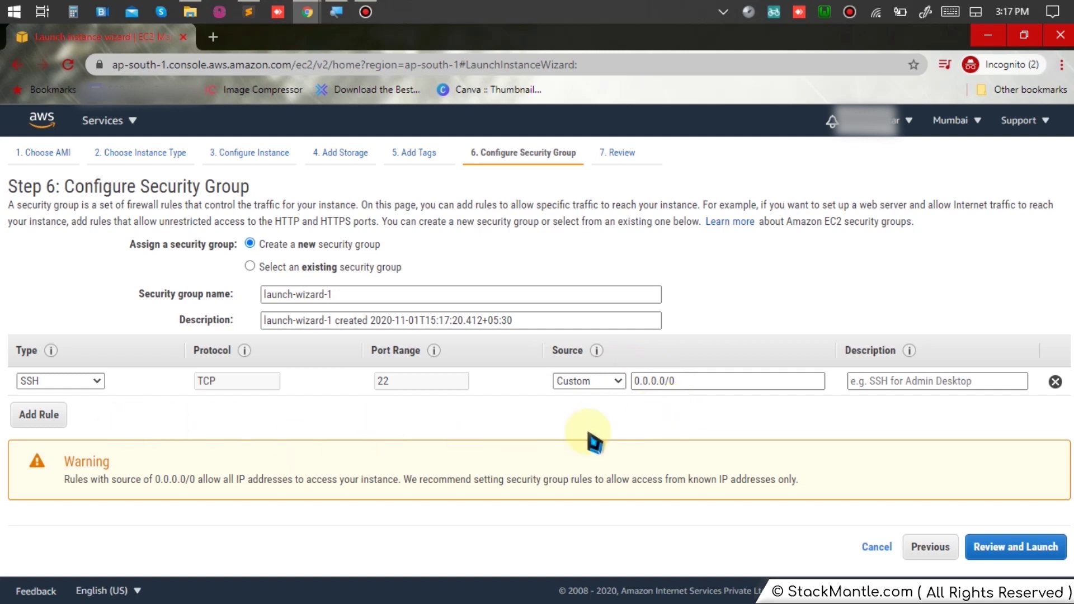
Add an HTTP rule for port 80 to the new security group.
{"action": "left_click", "coordinate": [49, 417]}
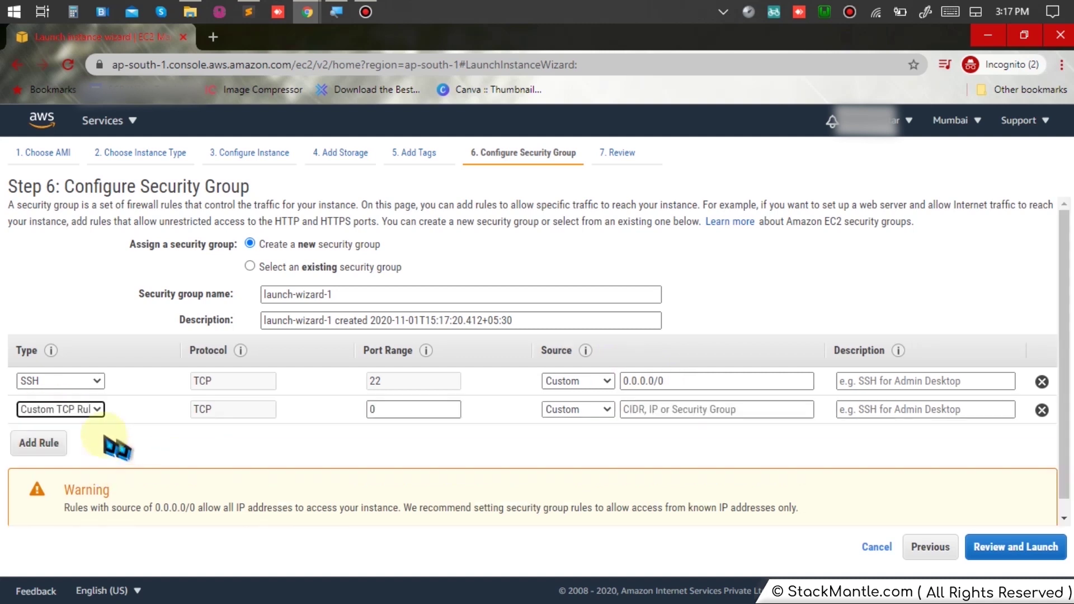
{"action": "left_click", "coordinate": [89, 410]}
{"action": "scroll", "coordinate": [92, 267], "scroll_direction": "down", "scroll_amount": 5}
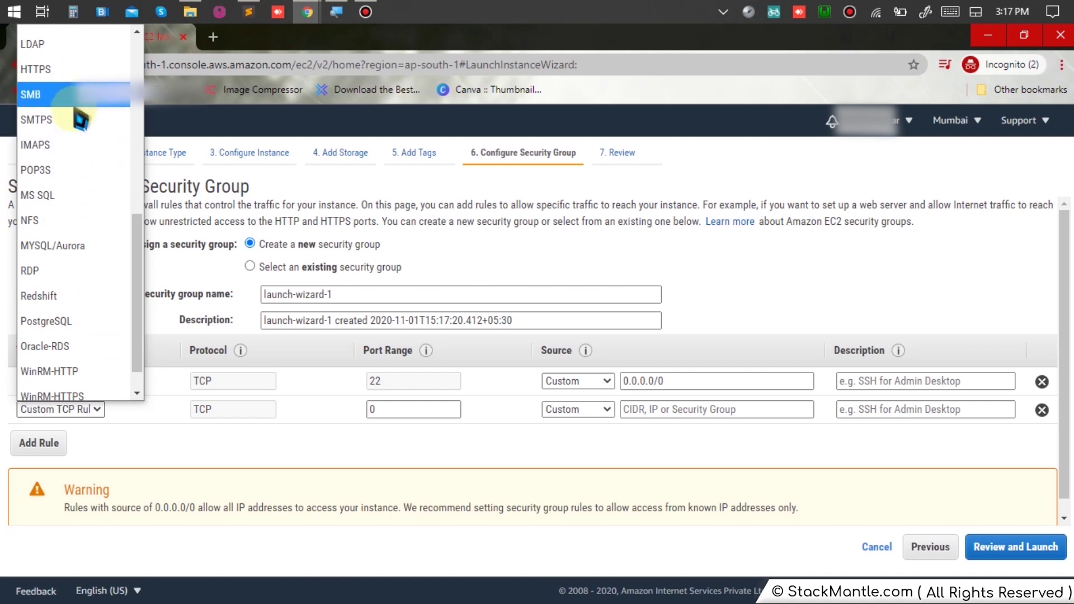
{"action": "scroll", "coordinate": [76, 167], "scroll_direction": "up", "scroll_amount": 4}
{"action": "left_click", "coordinate": [62, 179]}
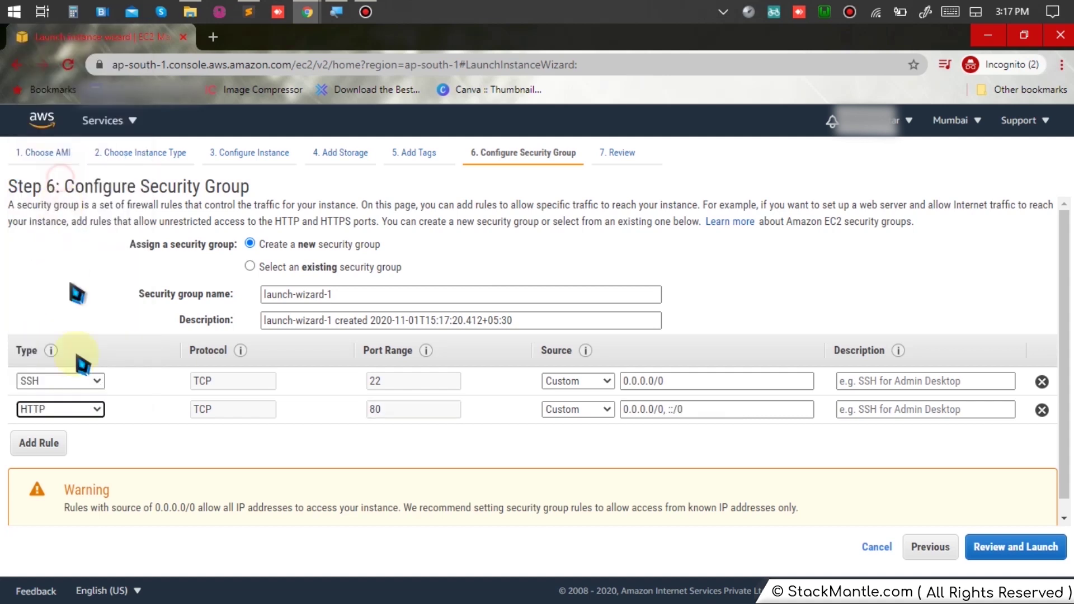
Add an HTTPS rule for port 443 to the security group, keeping its source as 0.0.0.0/0, ::/0.
{"action": "left_click", "coordinate": [55, 445]}
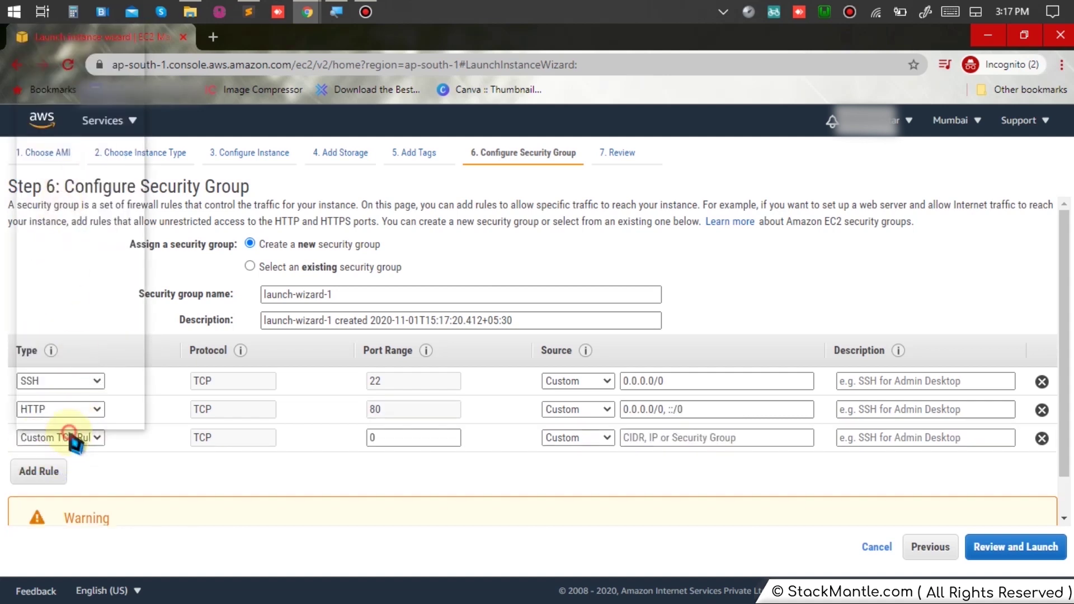
{"action": "left_click", "coordinate": [71, 437]}
{"action": "scroll", "coordinate": [81, 235], "scroll_direction": "down", "scroll_amount": 5}
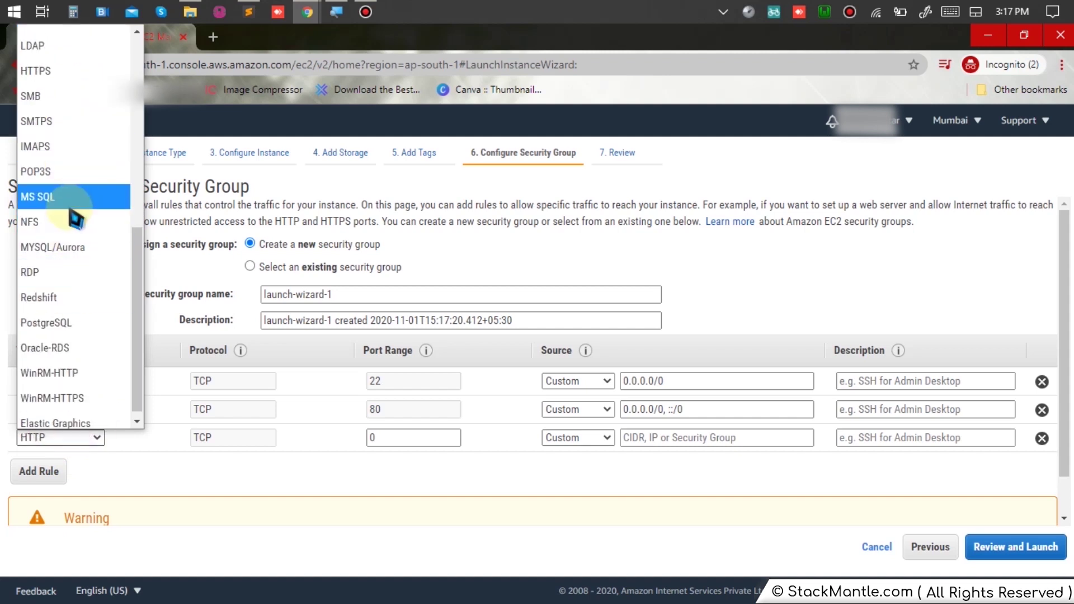
{"action": "scroll", "coordinate": [76, 219], "scroll_direction": "up", "scroll_amount": 1}
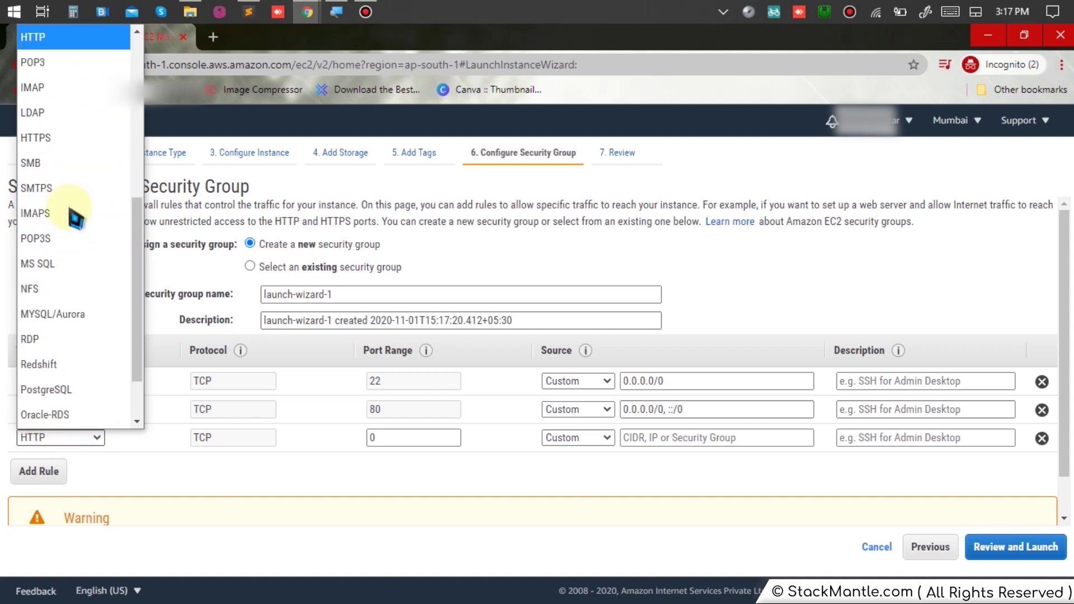
{"action": "left_click", "coordinate": [53, 138]}
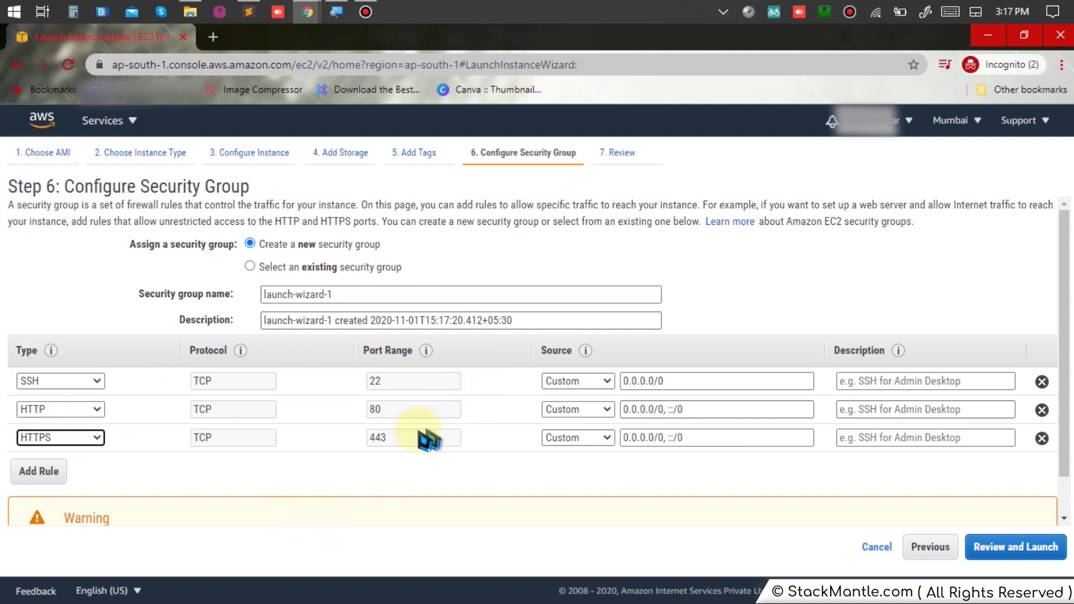
{"action": "mouse_move", "coordinate": [425, 356]}
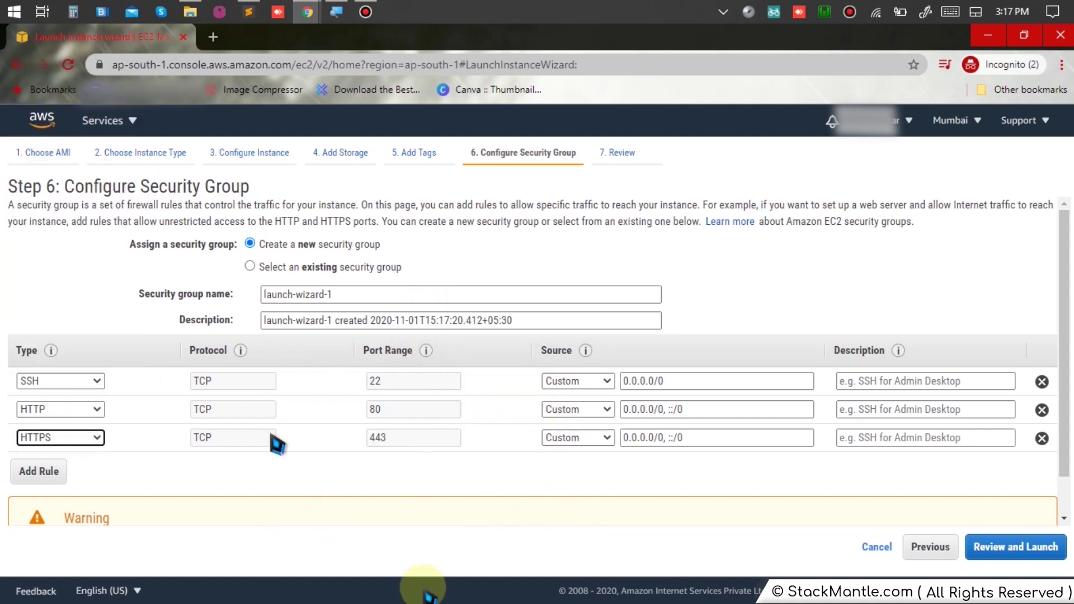
{"action": "left_click", "coordinate": [688, 440]}
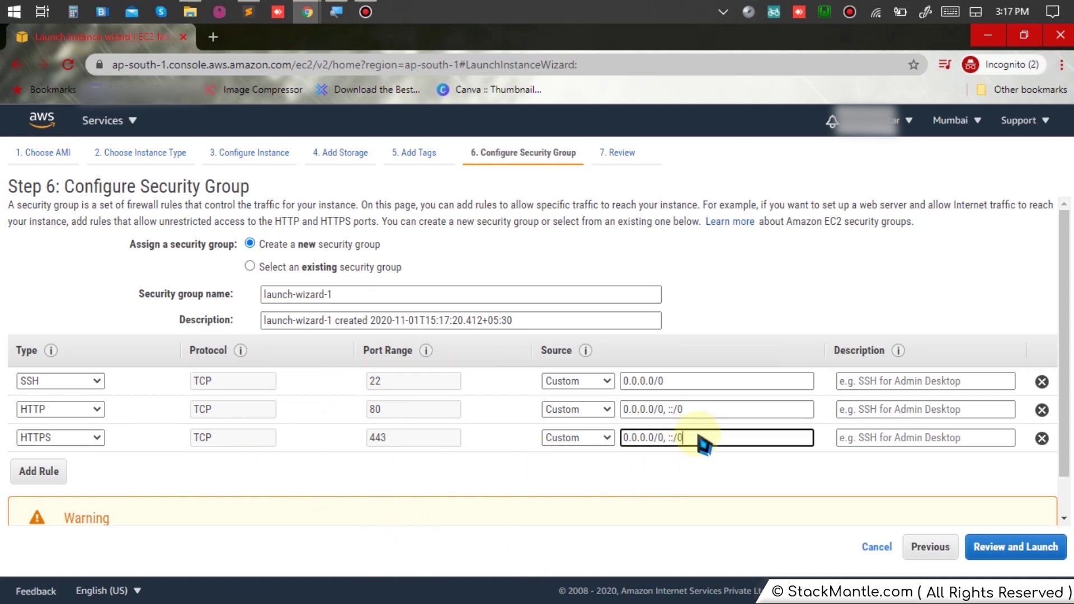
Check the source ranges of the HTTPS and SSH rules in the security group.
{"action": "left_click_drag", "start_coordinate": [696, 448], "coordinate": [599, 443]}
{"action": "left_click", "coordinate": [475, 455]}
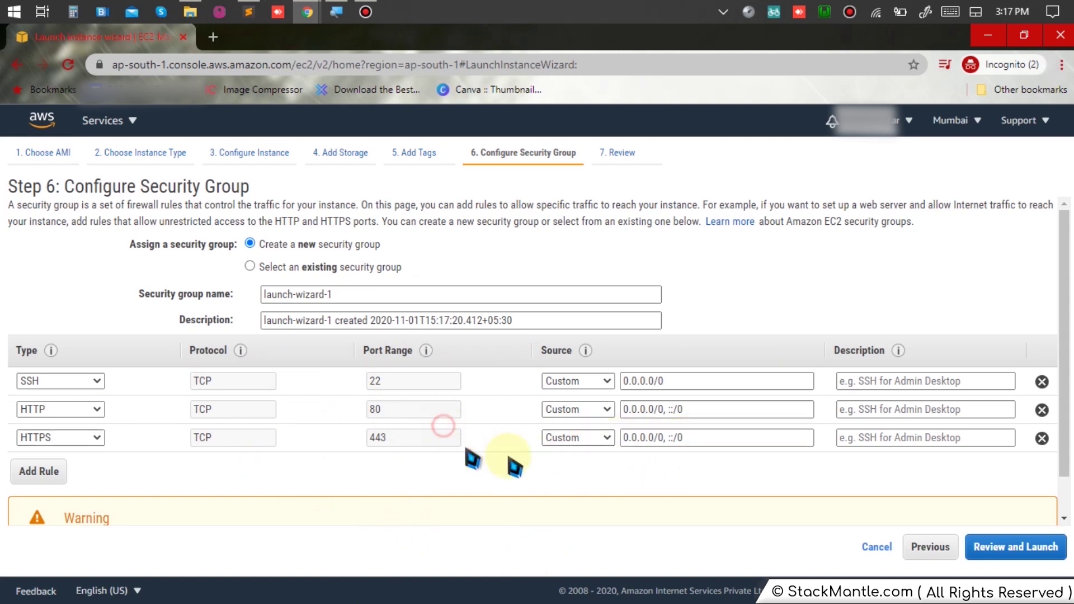
{"action": "left_click", "coordinate": [87, 384]}
{"action": "left_click", "coordinate": [88, 384]}
{"action": "left_click_drag", "start_coordinate": [700, 382], "coordinate": [593, 400]}
{"action": "left_click", "coordinate": [427, 398]}
{"action": "left_click_drag", "start_coordinate": [678, 380], "coordinate": [640, 395]}
{"action": "left_click", "coordinate": [482, 386]}
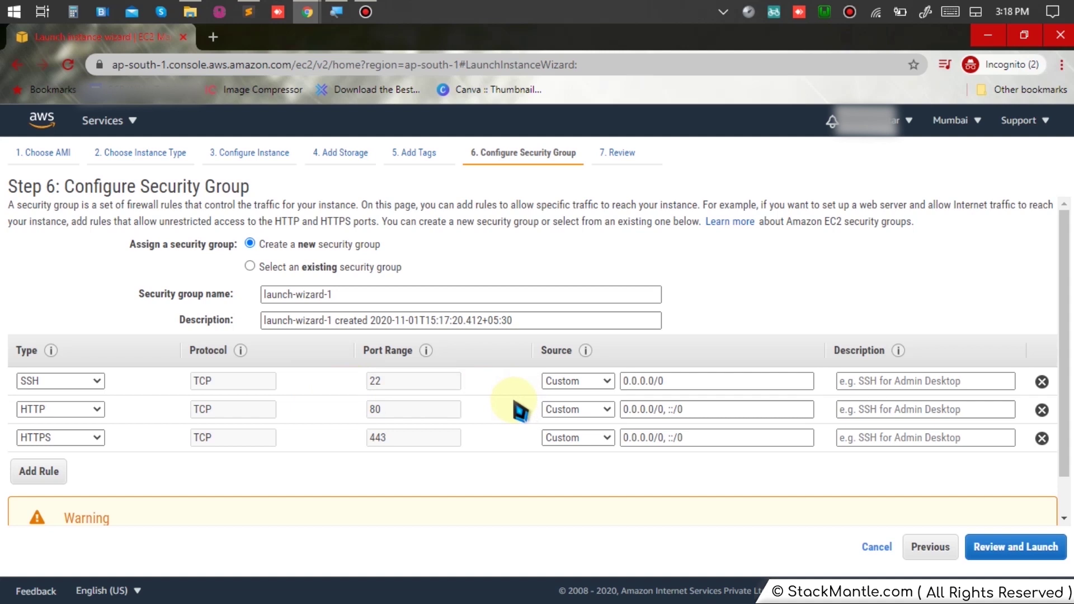
Rename the security group as security-group-default.
{"action": "triple_click", "coordinate": [339, 293]}
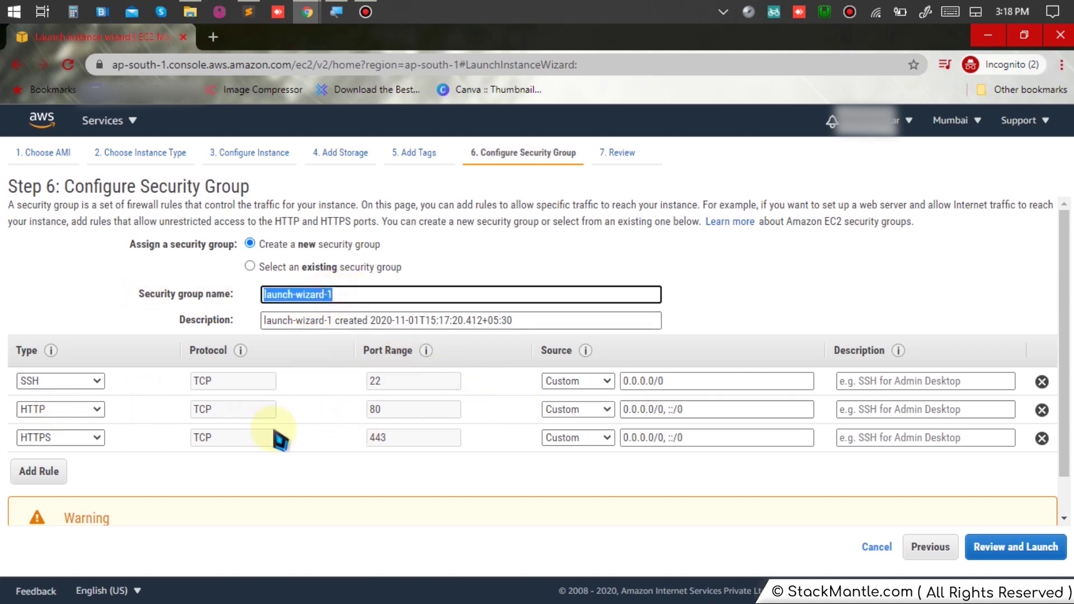
{"action": "type", "text": "security-group-default"}
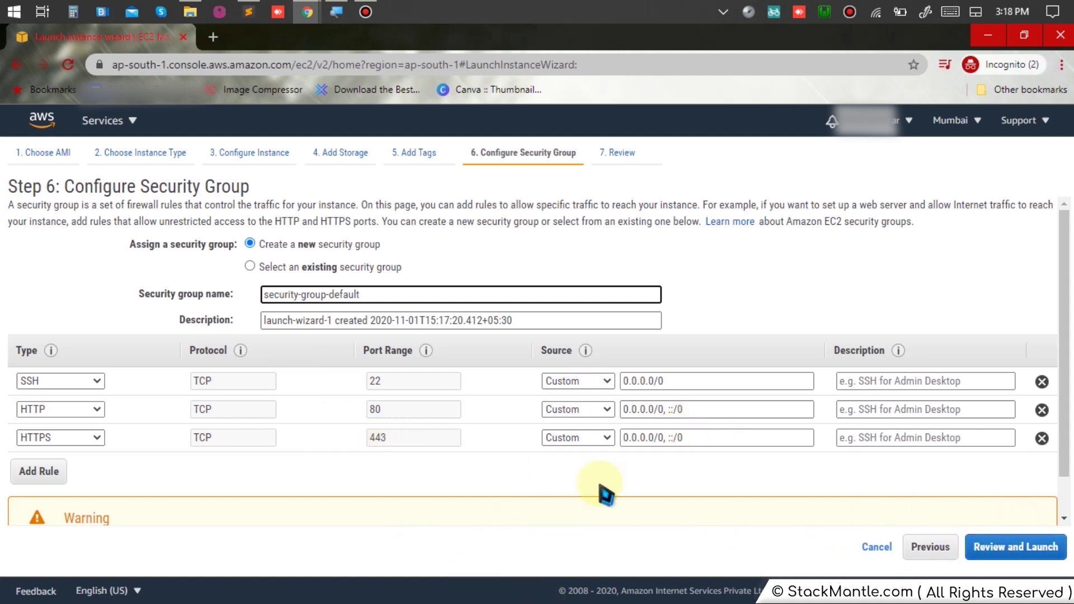
Read the warning about rules with source 0.0.0.0/0 and continue to the launch review, keeping the rules as they are.
{"action": "scroll", "coordinate": [604, 496], "scroll_direction": "down", "scroll_amount": 1}
{"action": "left_click_drag", "start_coordinate": [64, 493], "coordinate": [721, 506]}
{"action": "left_click", "coordinate": [721, 506]}
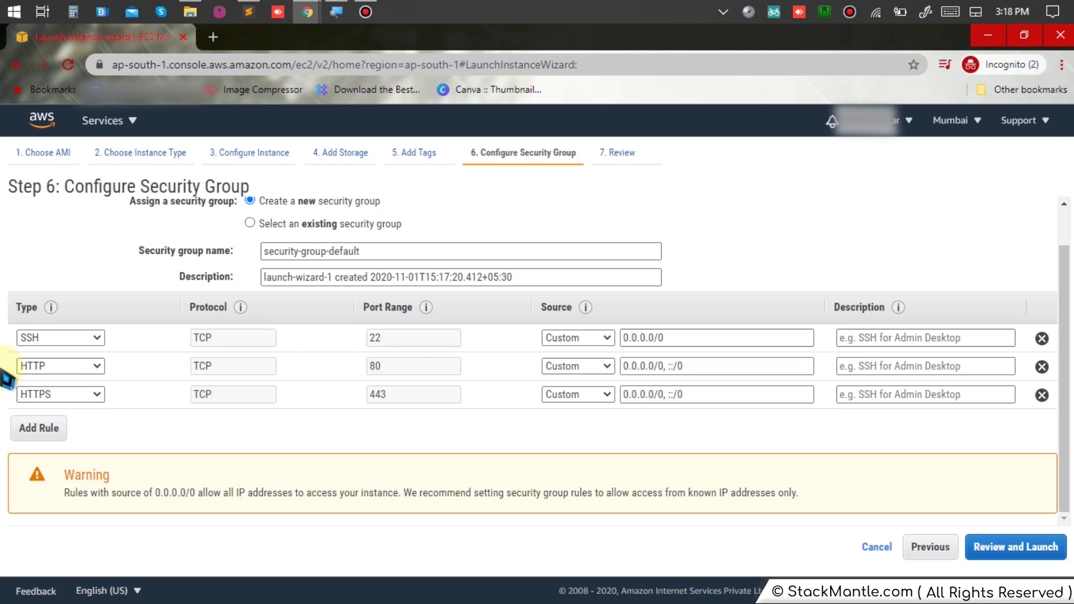
{"action": "left_click", "coordinate": [643, 337]}
{"action": "left_click", "coordinate": [532, 442]}
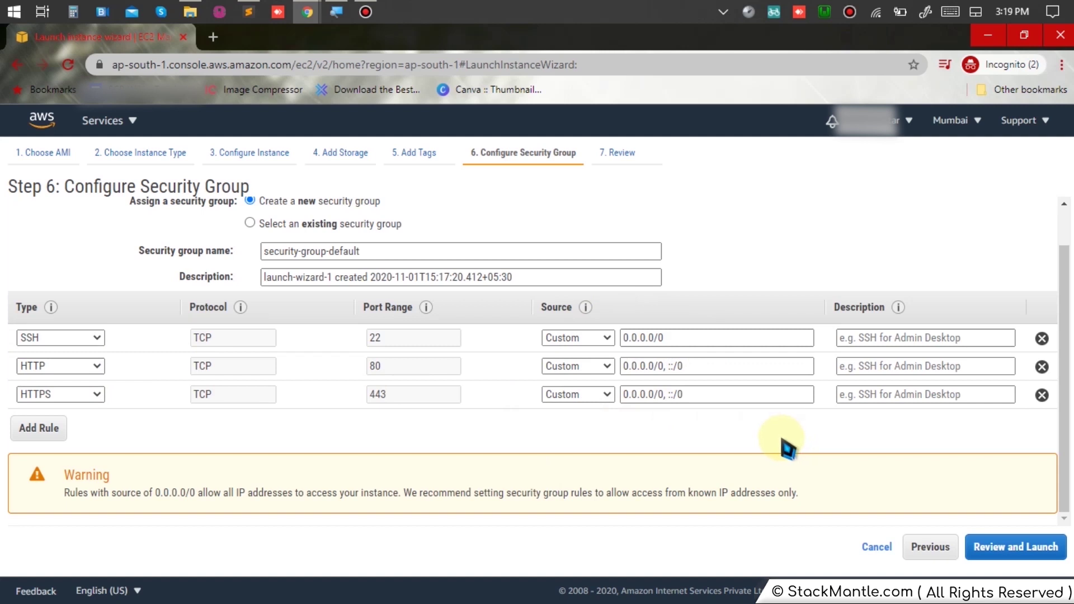
{"action": "left_click", "coordinate": [994, 554]}
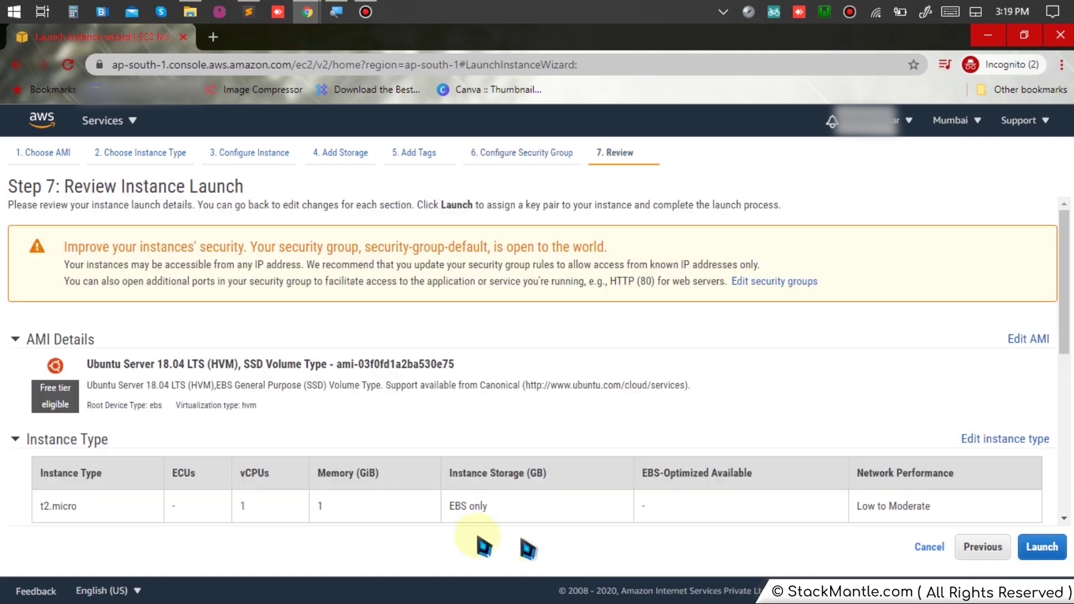
Review the AMI details, instance type and the warning about the security group's open access before launching.
{"action": "scroll", "coordinate": [210, 318], "scroll_direction": "down", "scroll_amount": 4}
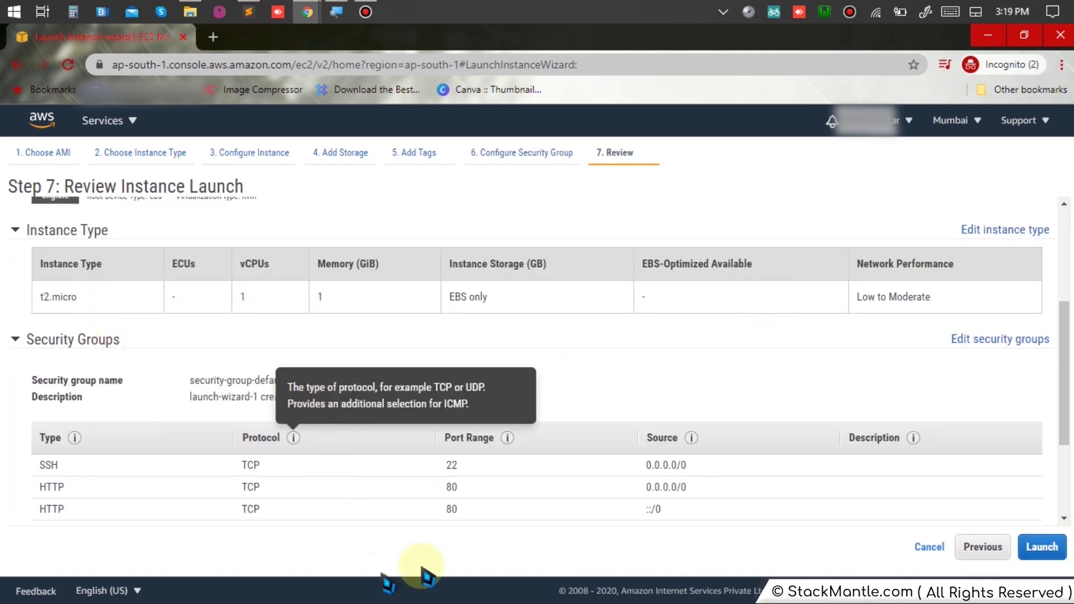
{"action": "scroll", "coordinate": [144, 424], "scroll_direction": "up", "scroll_amount": 1}
{"action": "scroll", "coordinate": [143, 423], "scroll_direction": "up", "scroll_amount": 3}
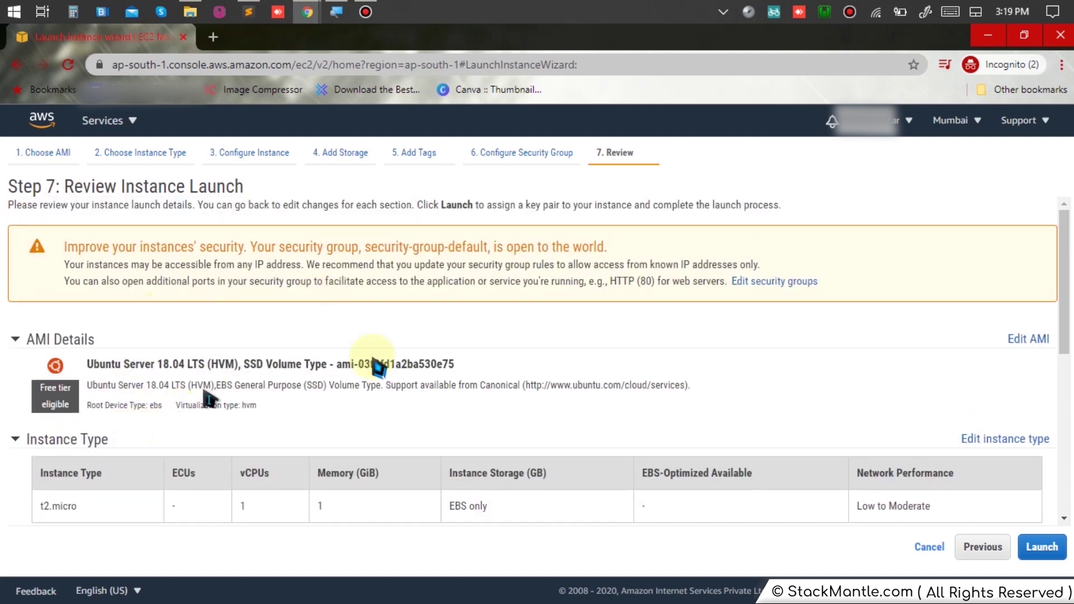
{"action": "scroll", "coordinate": [631, 278], "scroll_direction": "down", "scroll_amount": 4}
{"action": "scroll", "coordinate": [750, 300], "scroll_direction": "up", "scroll_amount": 4}
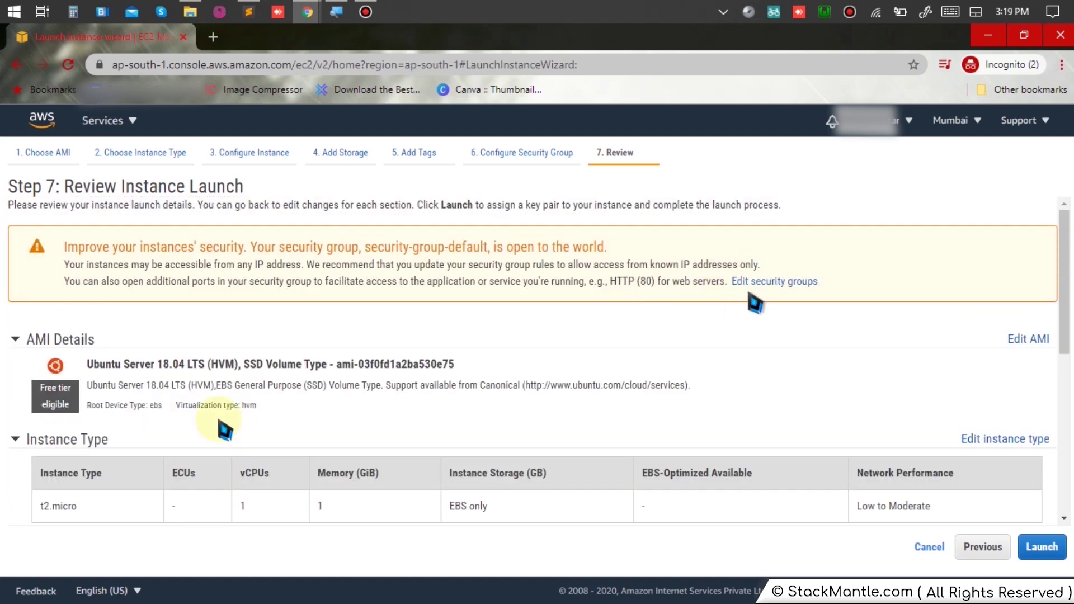
{"action": "left_click_drag", "start_coordinate": [609, 248], "coordinate": [60, 252]}
{"action": "left_click", "coordinate": [408, 265]}
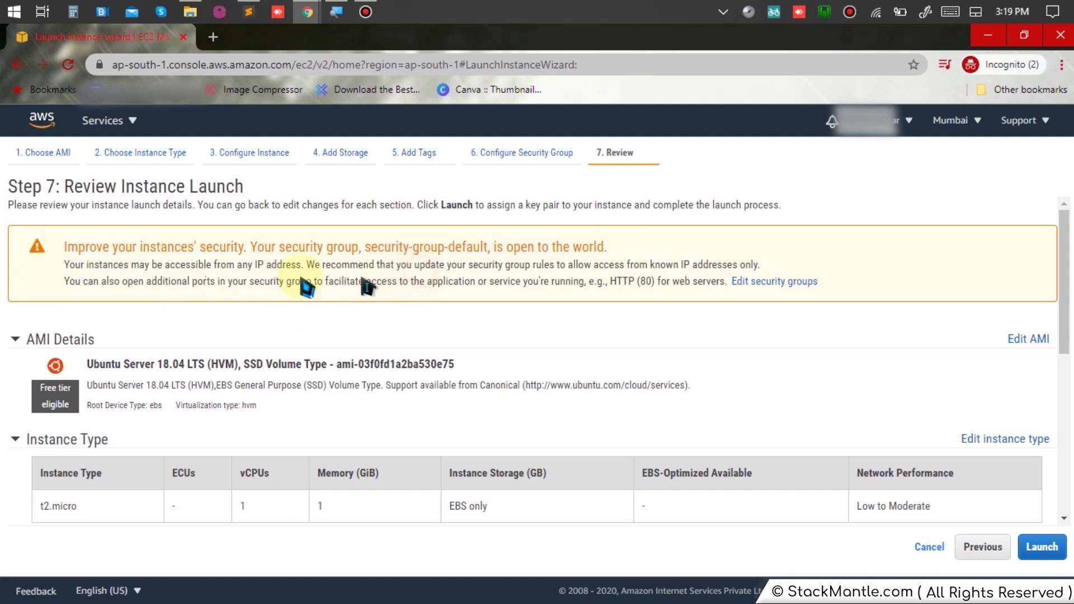
{"action": "left_click_drag", "start_coordinate": [251, 246], "coordinate": [616, 253]}
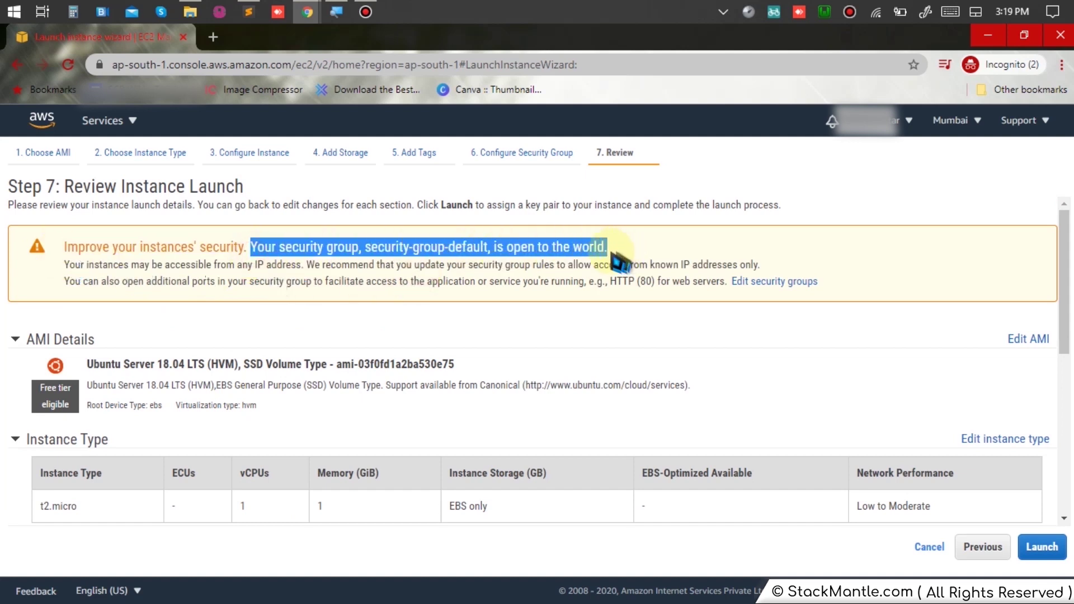
{"action": "left_click", "coordinate": [616, 253]}
{"action": "left_click_drag", "start_coordinate": [609, 253], "coordinate": [66, 256]}
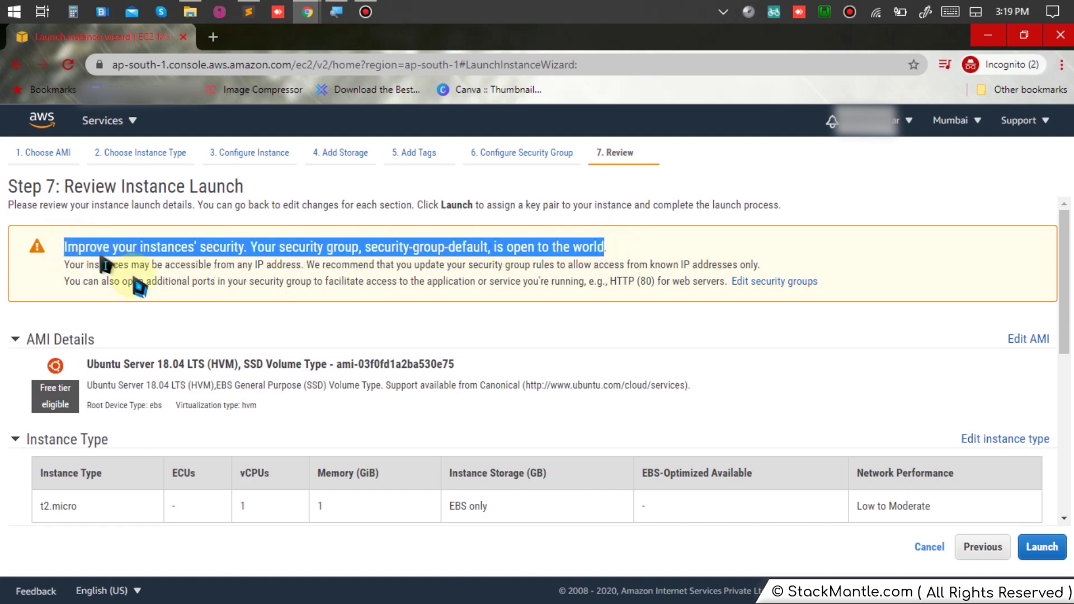
{"action": "left_click", "coordinate": [180, 297]}
{"action": "left_click_drag", "start_coordinate": [619, 247], "coordinate": [359, 254]}
{"action": "left_click", "coordinate": [407, 287]}
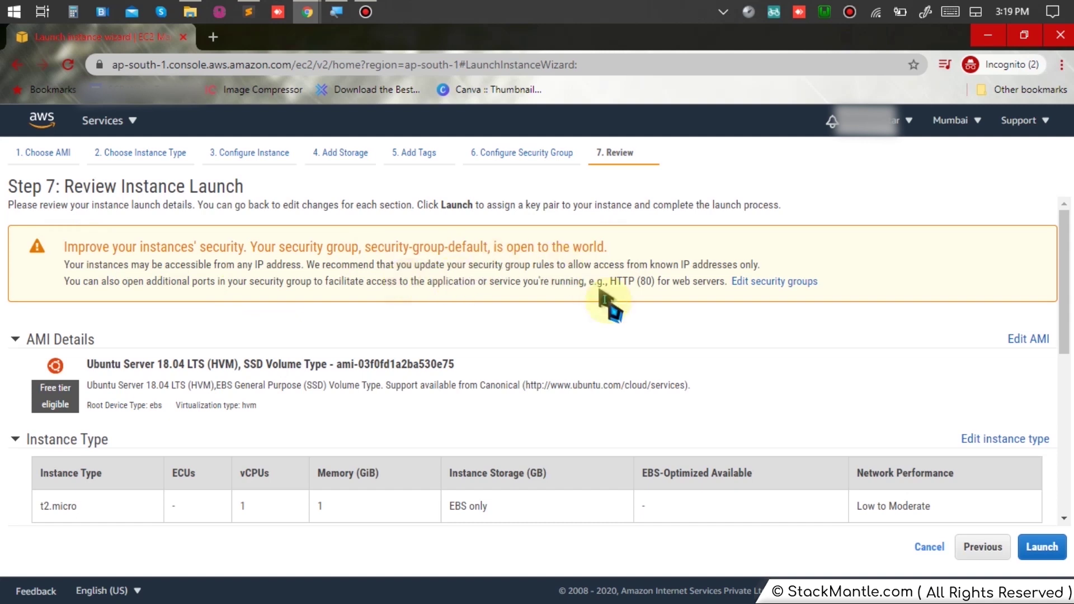
Examine the security group rules, the expanded instance details and the expanded storage settings on the review page.
{"action": "scroll", "coordinate": [738, 376], "scroll_direction": "down", "scroll_amount": 10}
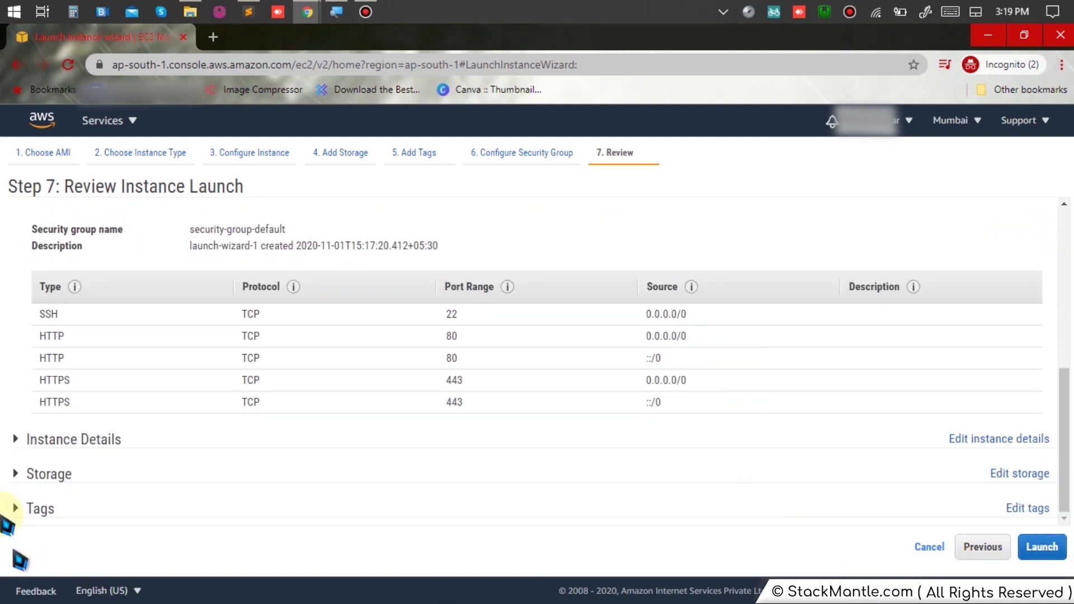
{"action": "left_click", "coordinate": [15, 440]}
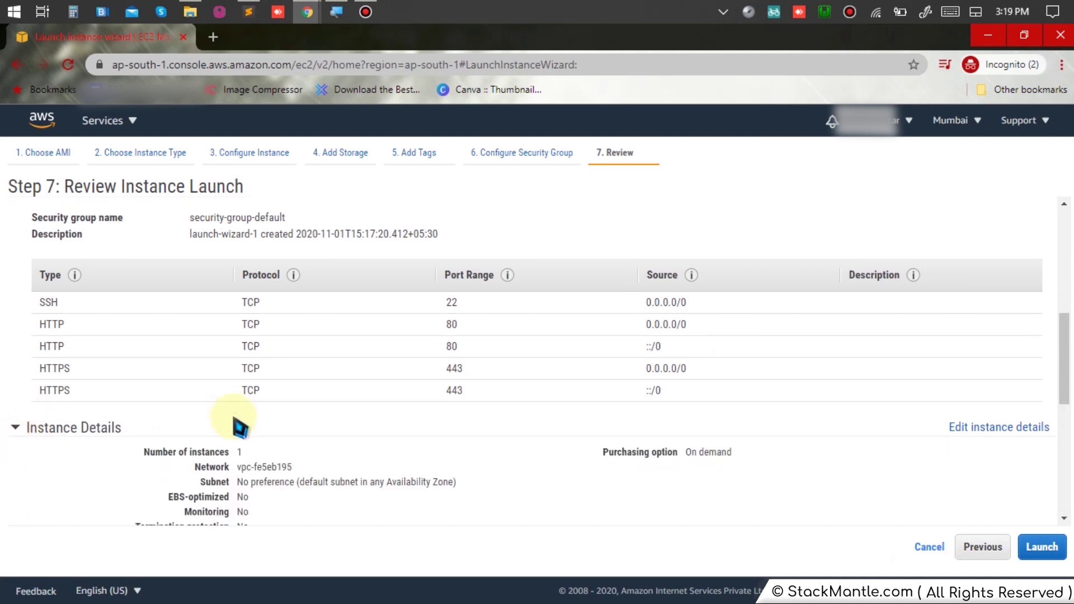
{"action": "scroll", "coordinate": [391, 353], "scroll_direction": "down", "scroll_amount": 5}
{"action": "scroll", "coordinate": [355, 340], "scroll_direction": "up", "scroll_amount": 1}
{"action": "scroll", "coordinate": [358, 347], "scroll_direction": "down", "scroll_amount": 2}
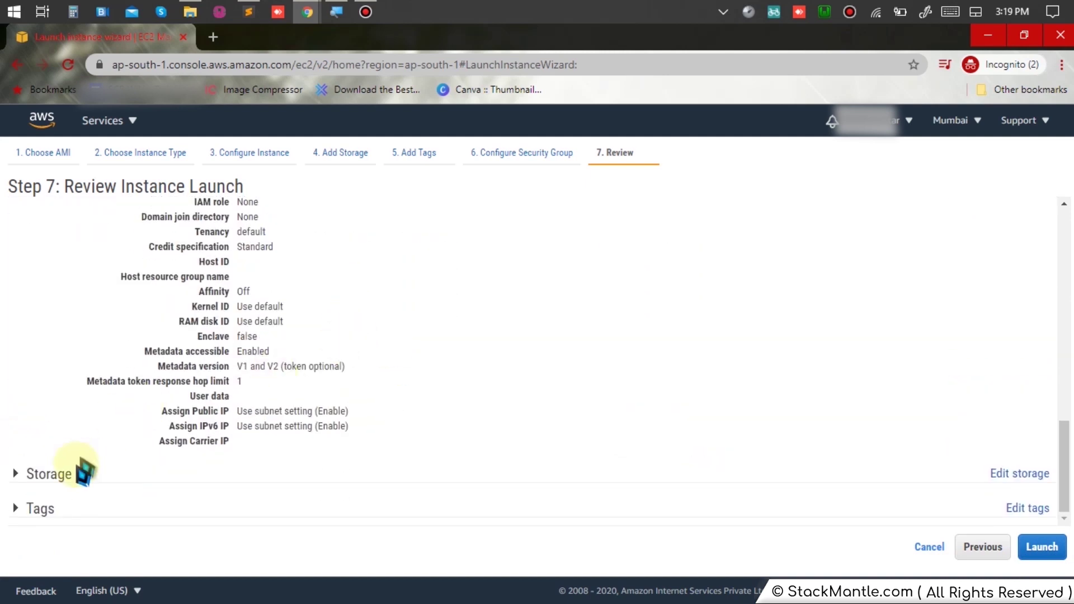
{"action": "left_click", "coordinate": [17, 479]}
{"action": "scroll", "coordinate": [450, 425], "scroll_direction": "down", "scroll_amount": 2}
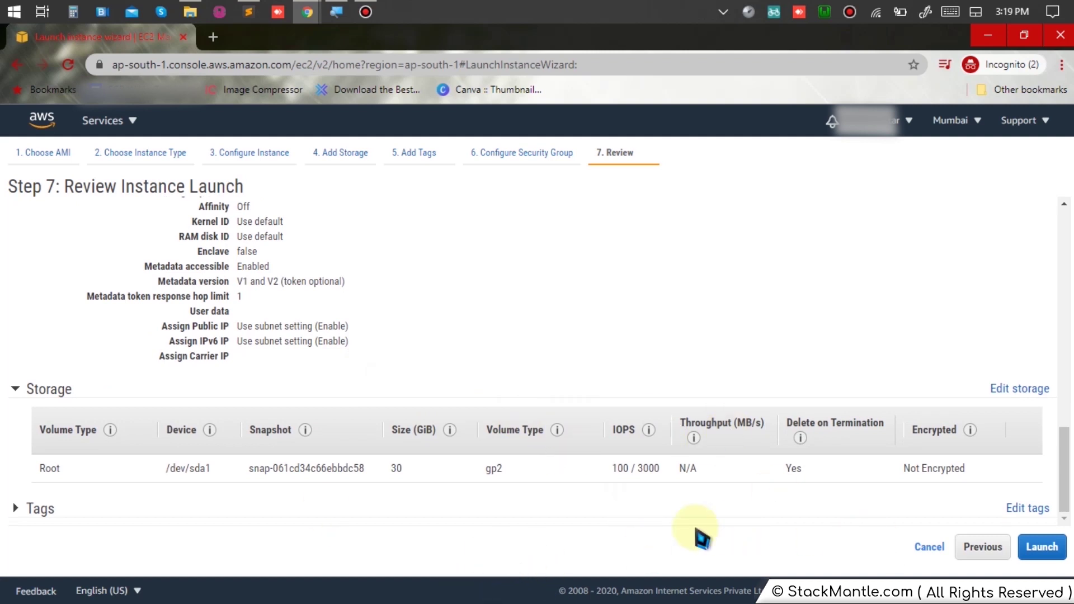
Proceed with the launch and choose to create a new key pair, entering a key pair name.
{"action": "left_click", "coordinate": [1042, 548]}
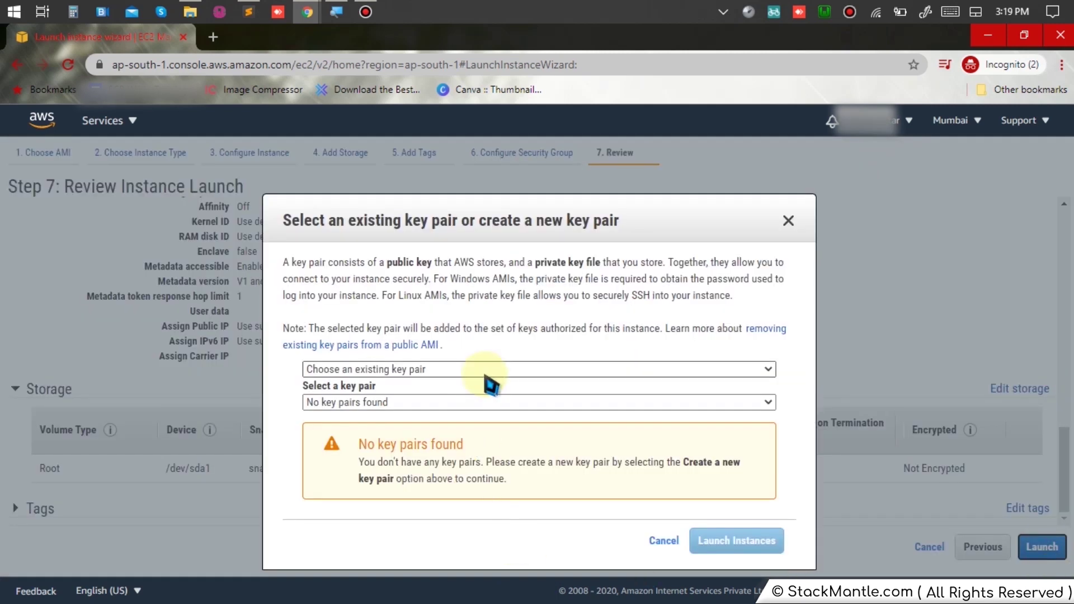
{"action": "left_click", "coordinate": [559, 369]}
{"action": "left_click", "coordinate": [600, 314]}
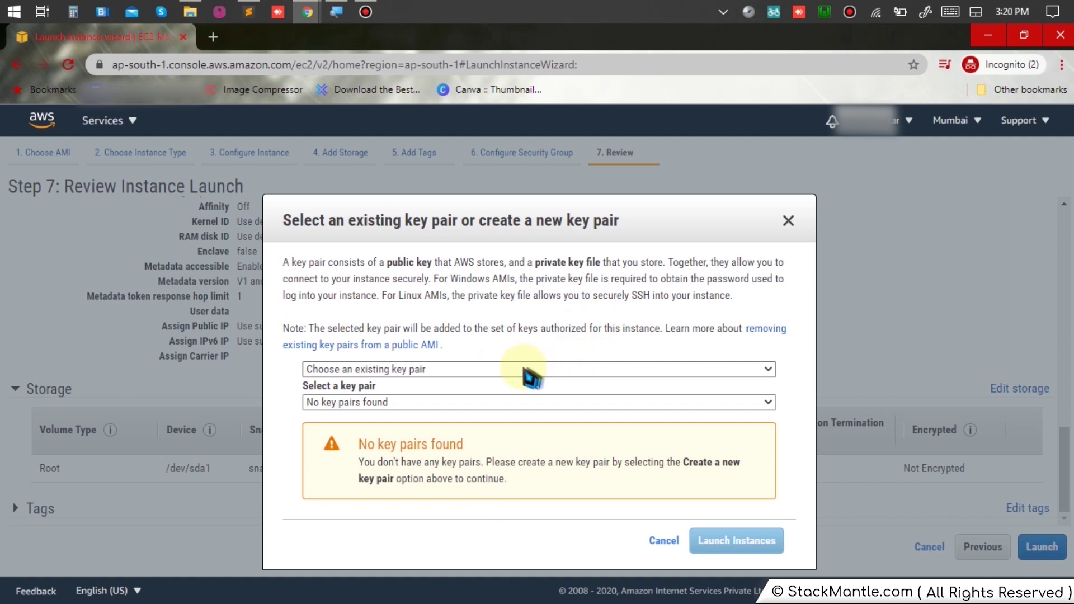
{"action": "left_click", "coordinate": [479, 371]}
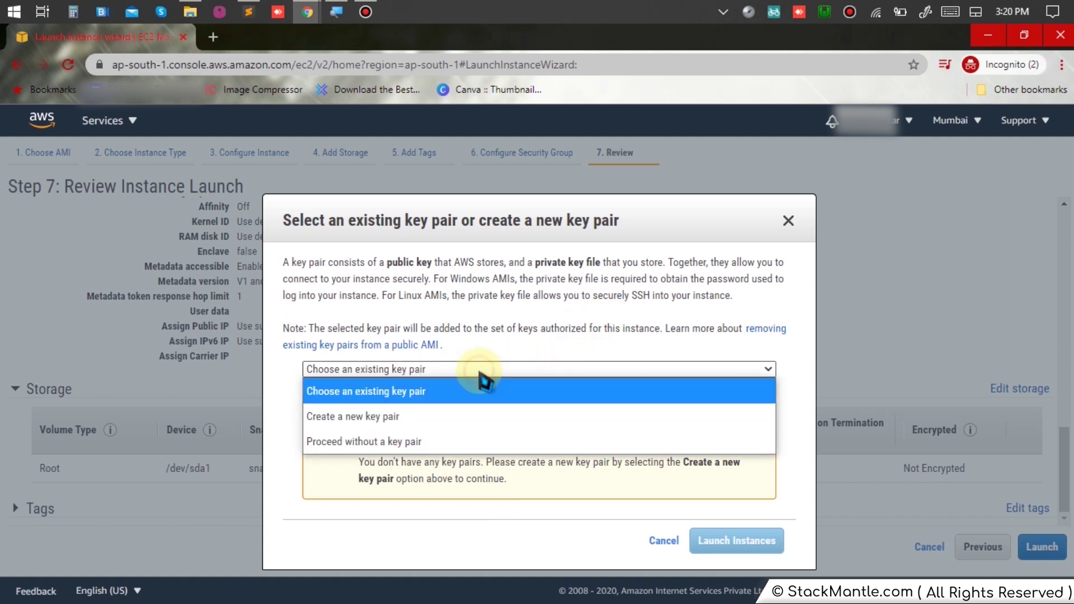
{"action": "left_click", "coordinate": [475, 316]}
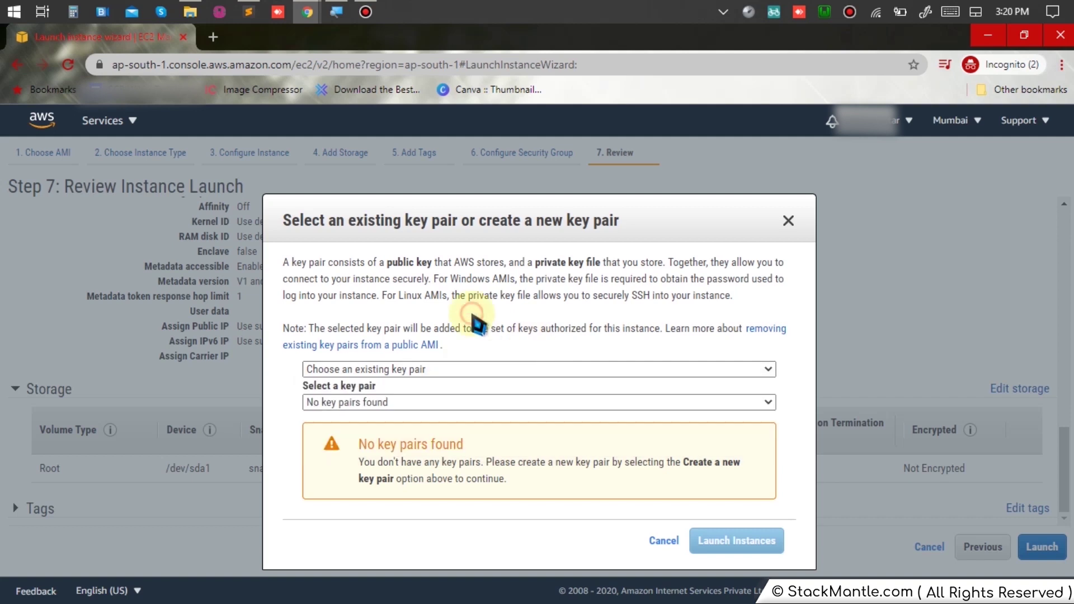
{"action": "left_click", "coordinate": [452, 369]}
{"action": "left_click", "coordinate": [429, 417]}
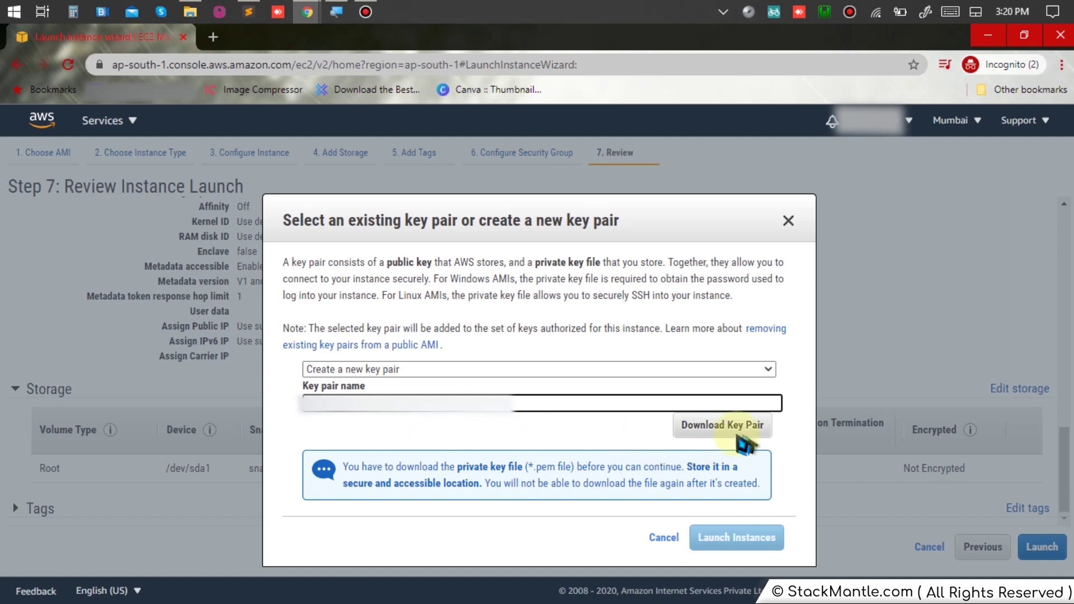
Download the new key pair's private key file and close the download bar.
{"action": "left_click", "coordinate": [284, 386]}
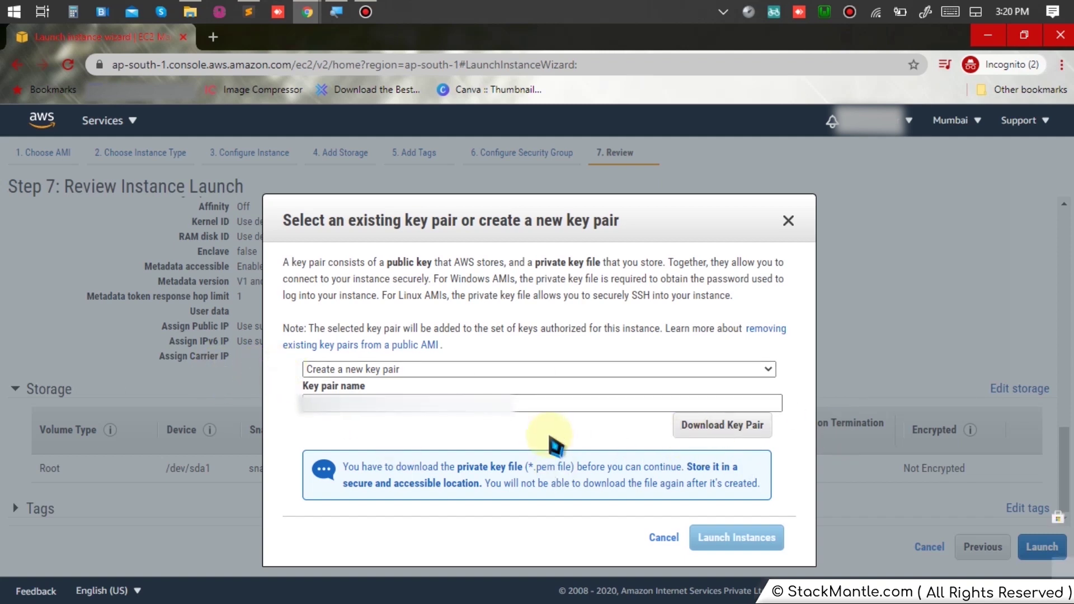
{"action": "left_click", "coordinate": [699, 424]}
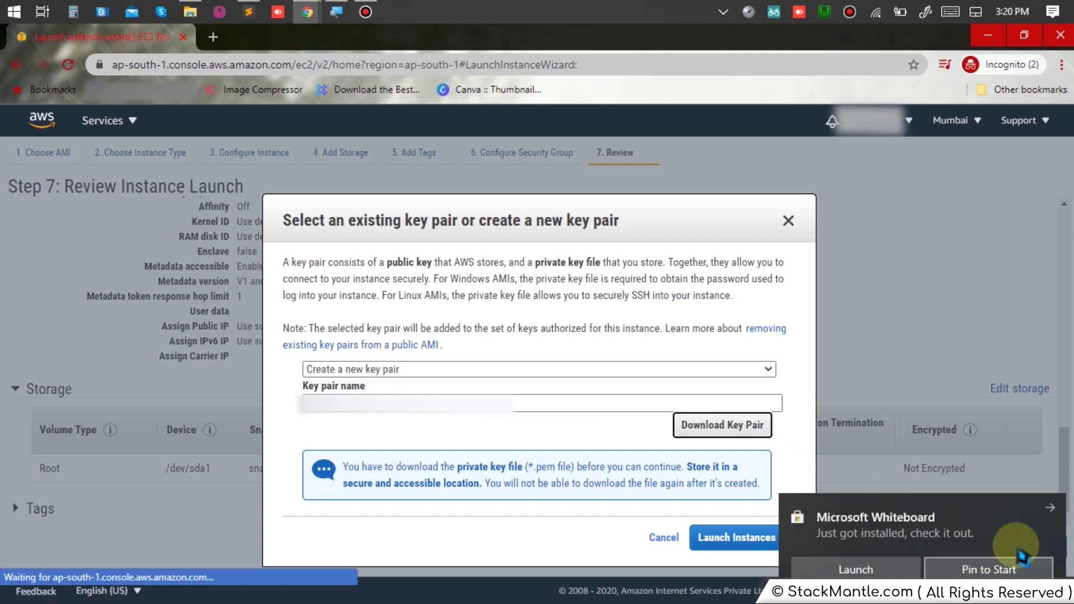
{"action": "left_click", "coordinate": [941, 572]}
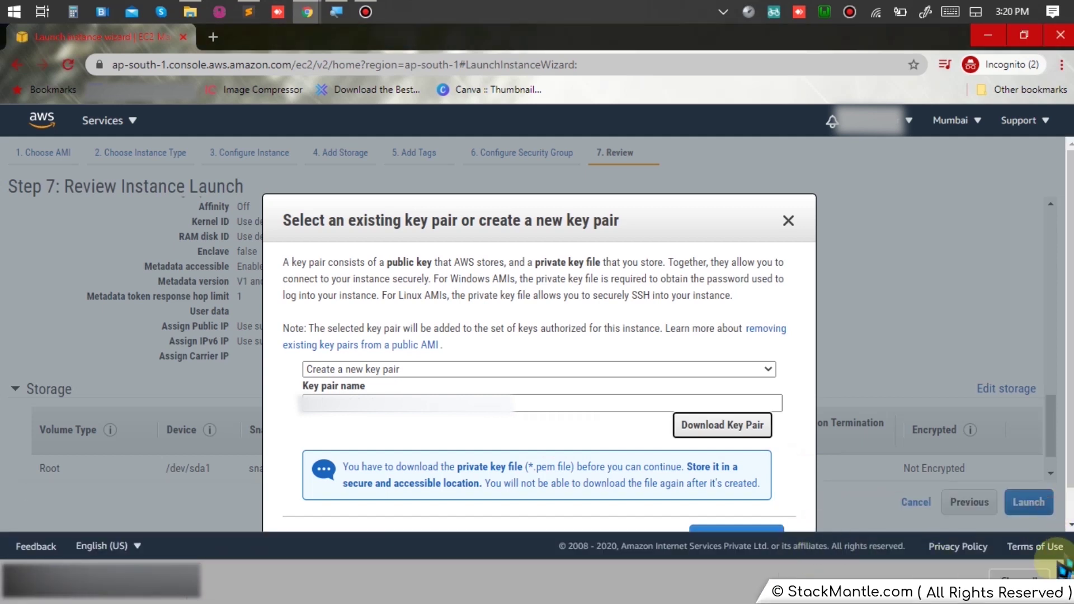
{"action": "left_click", "coordinate": [1062, 579]}
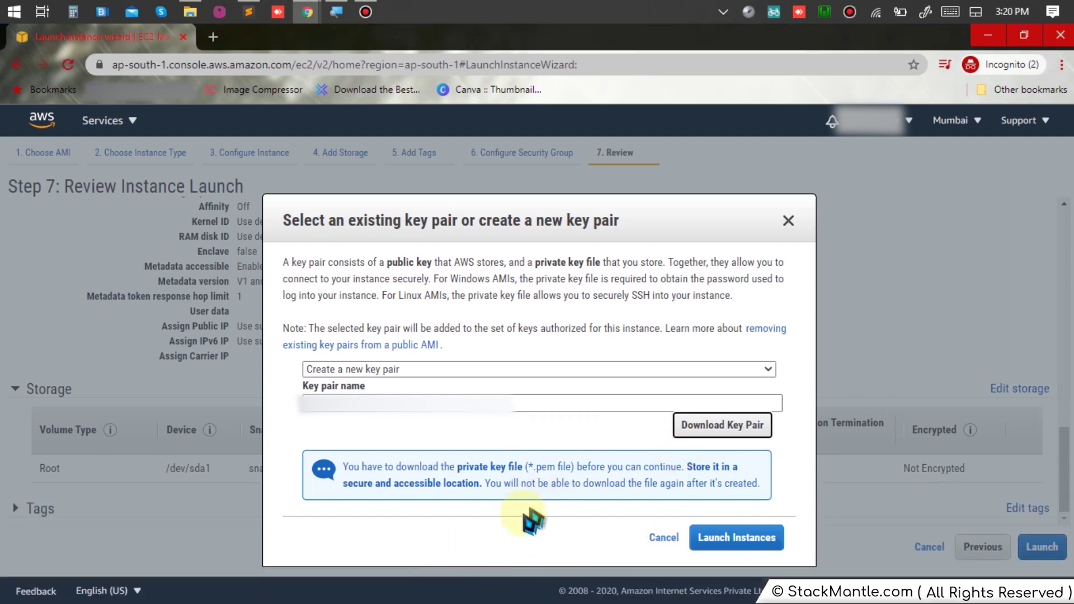
{"action": "left_click", "coordinate": [506, 538]}
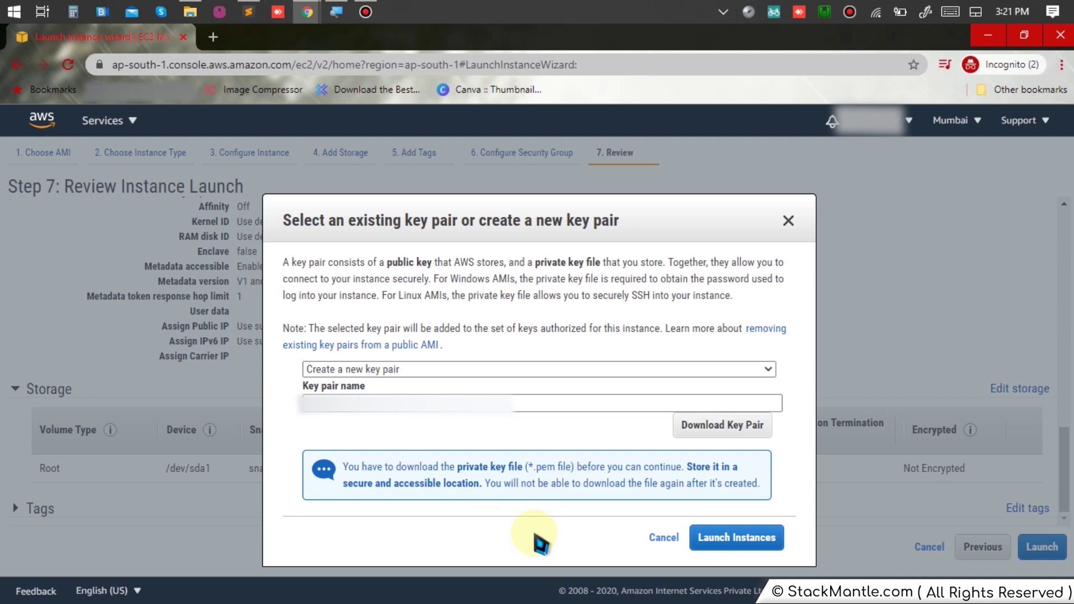
Launch the instance with the new key pair and open the instances list from the launch status page.
{"action": "left_click", "coordinate": [744, 551]}
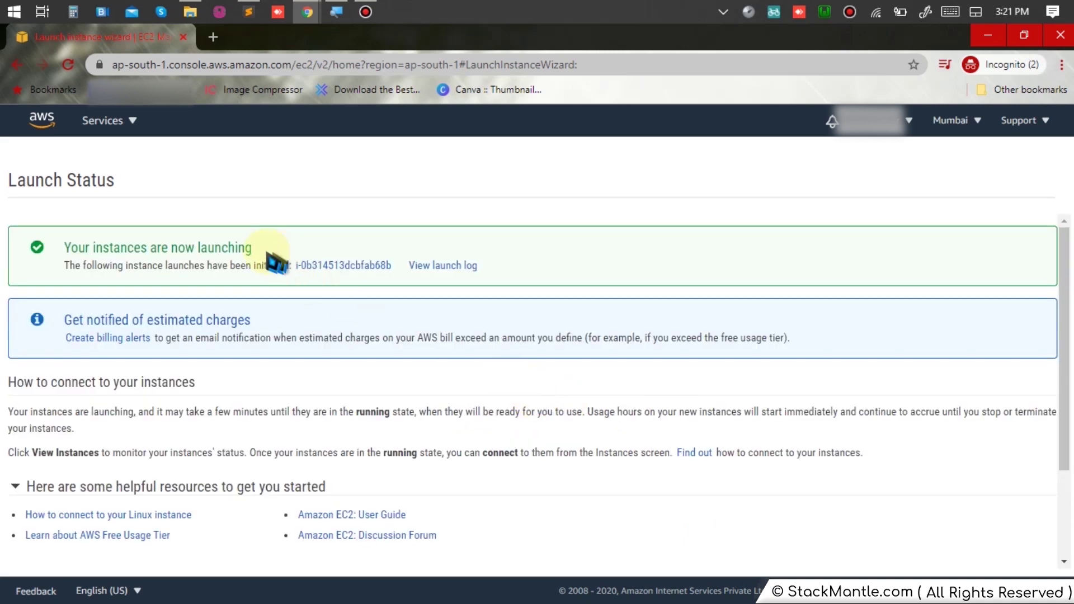
{"action": "triple_click", "coordinate": [168, 249]}
{"action": "left_click", "coordinate": [266, 326]}
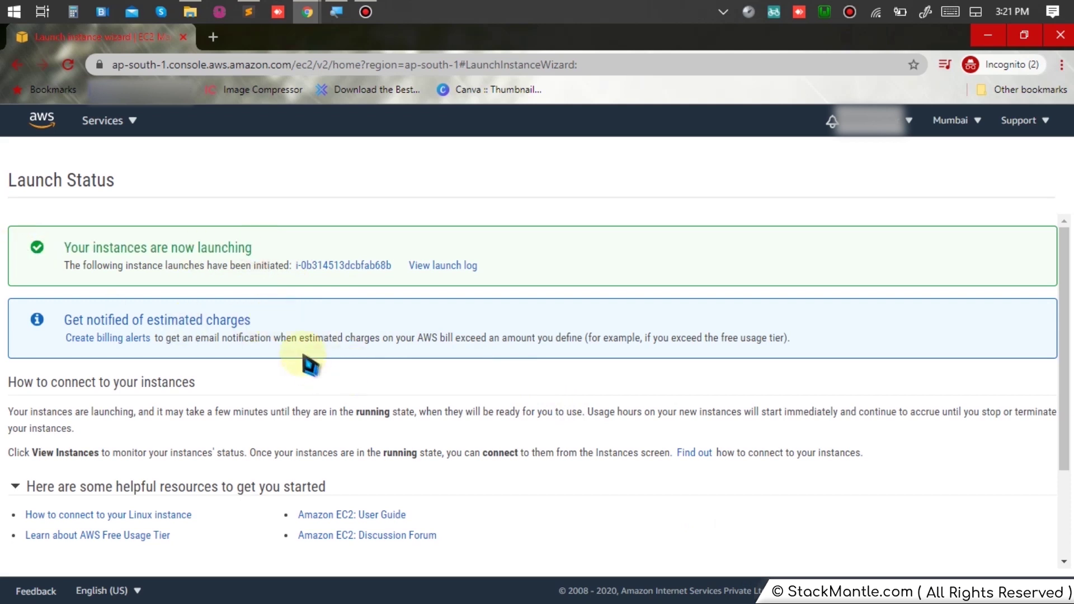
{"action": "scroll", "coordinate": [307, 359], "scroll_direction": "down", "scroll_amount": 2}
{"action": "scroll", "coordinate": [307, 360], "scroll_direction": "down", "scroll_amount": 1}
{"action": "left_click", "coordinate": [1010, 555]}
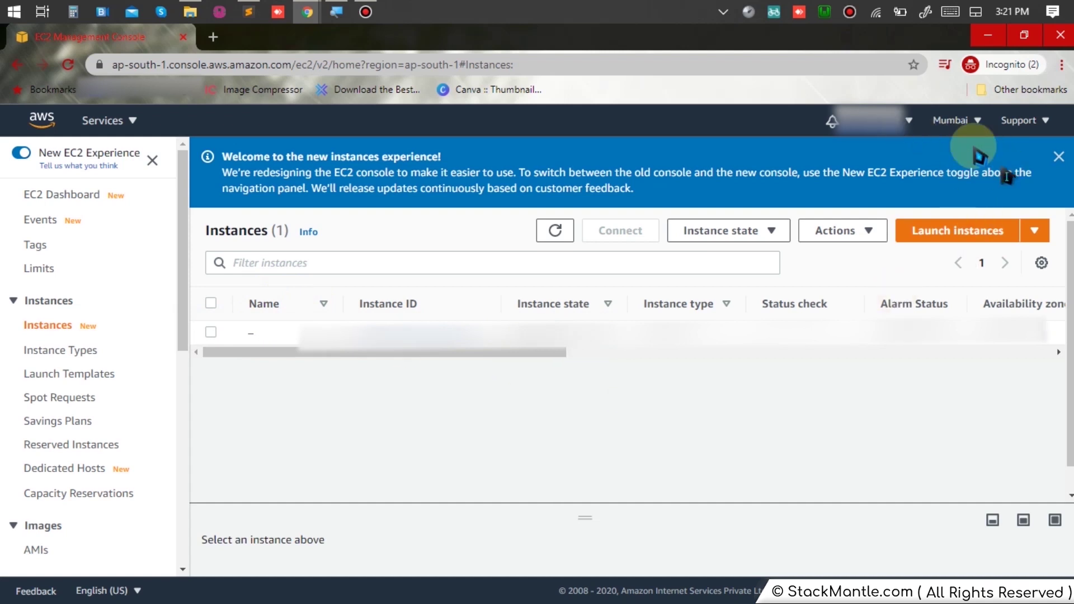
{"action": "left_click_drag", "start_coordinate": [472, 354], "coordinate": [219, 398]}
{"action": "mouse_move", "coordinate": [271, 336]}
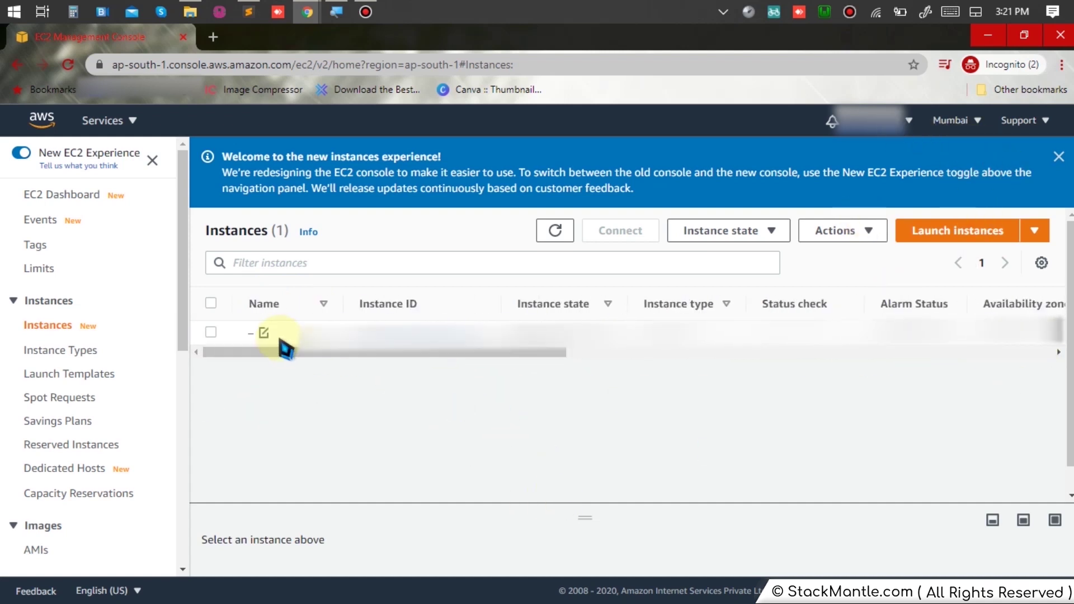
{"action": "left_click", "coordinate": [263, 334]}
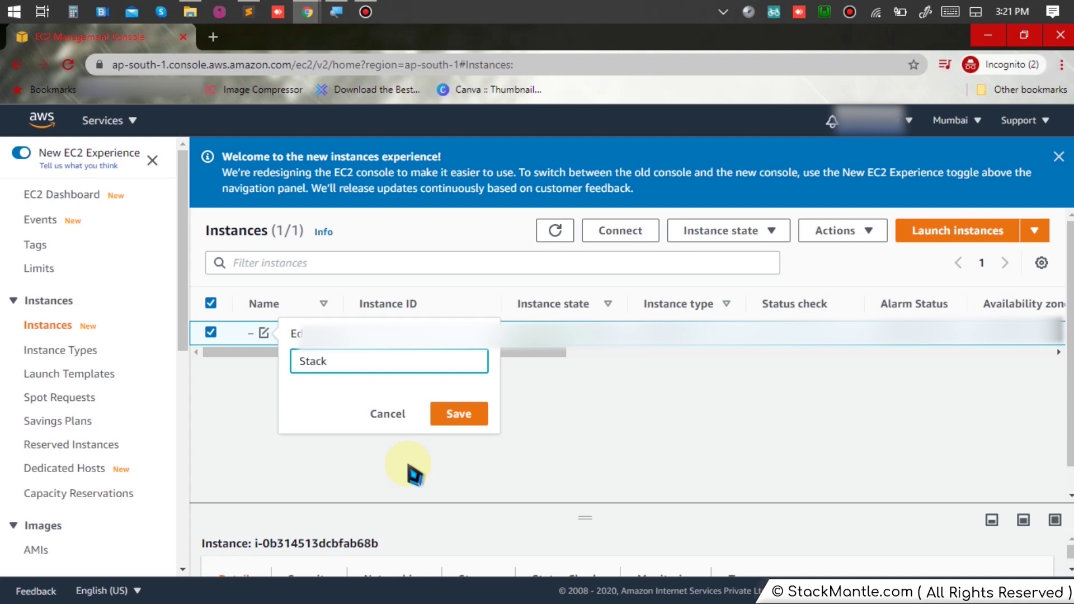
{"action": "key", "text": "End"}
{"action": "type", "text": "Mantle Blog"}
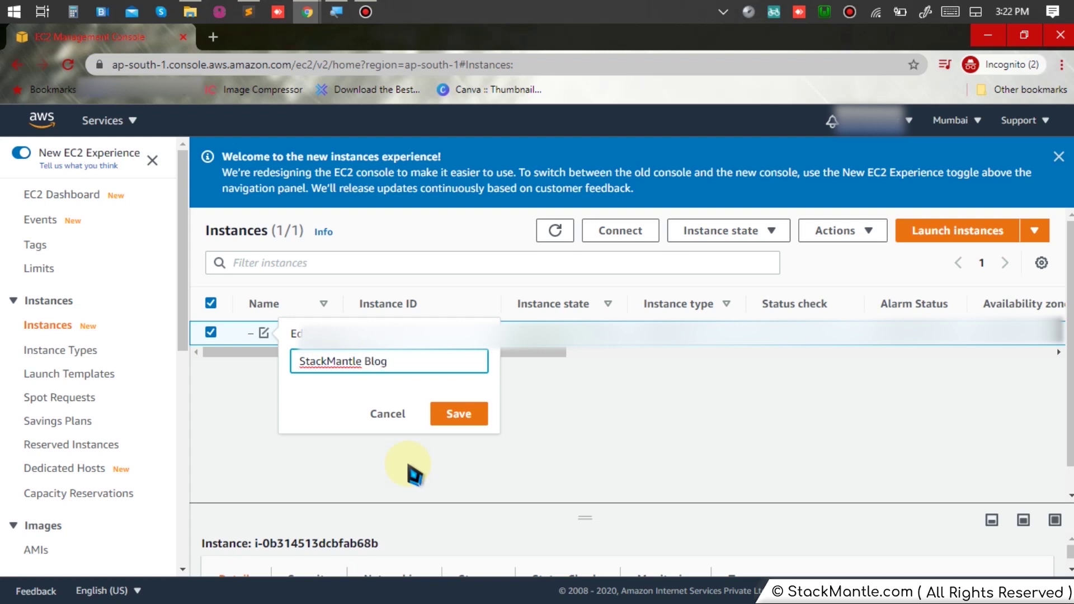
{"action": "left_click", "coordinate": [401, 419]}
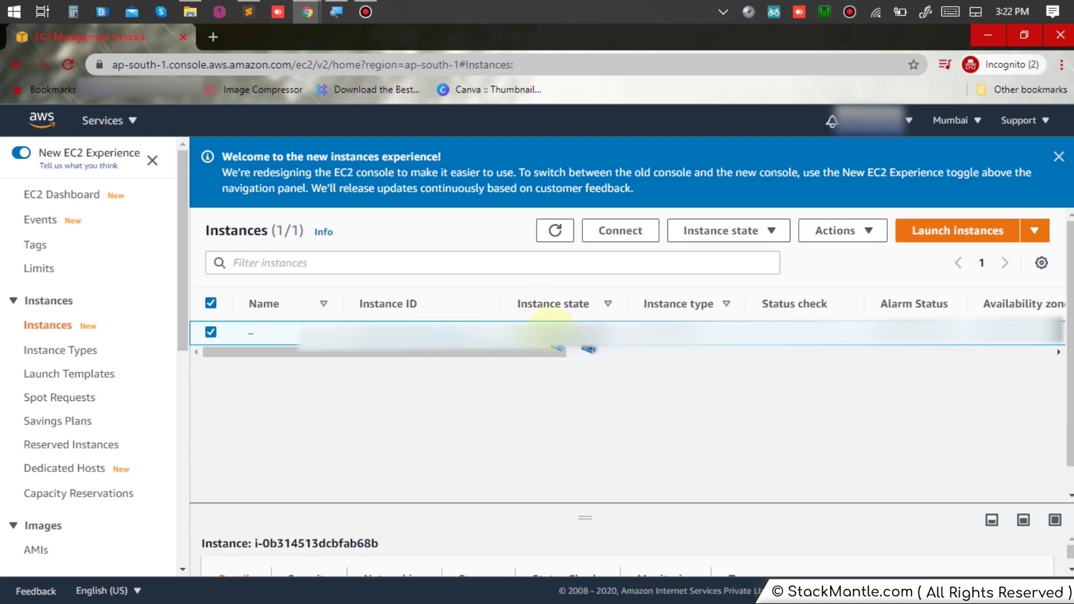
Enlarge the details pane of the selected instance beneath the instances list.
{"action": "left_click_drag", "start_coordinate": [544, 357], "coordinate": [319, 417]}
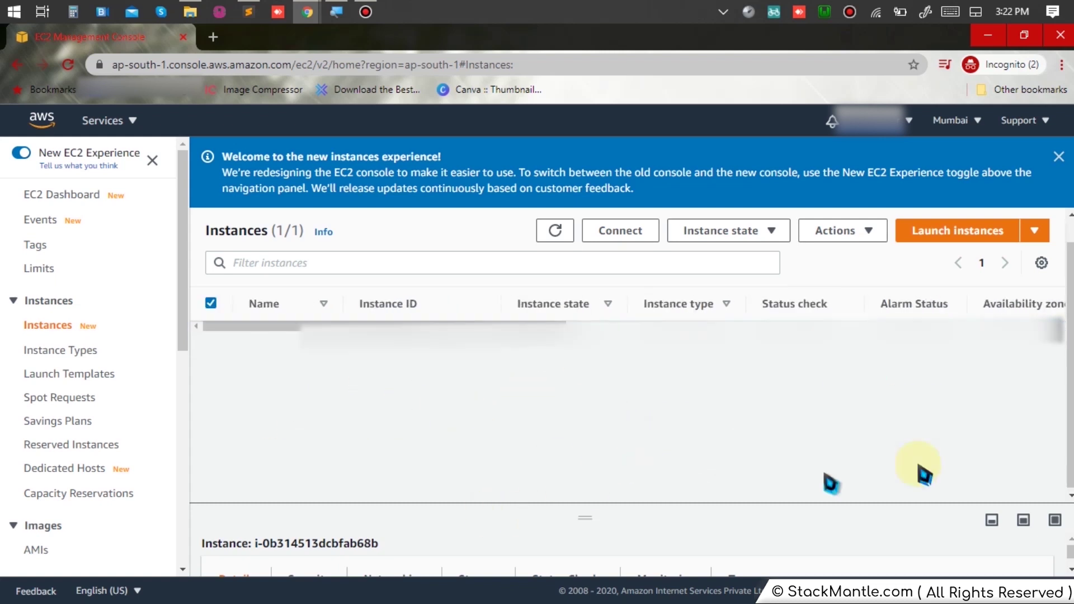
{"action": "left_click_drag", "start_coordinate": [940, 508], "coordinate": [931, 350]}
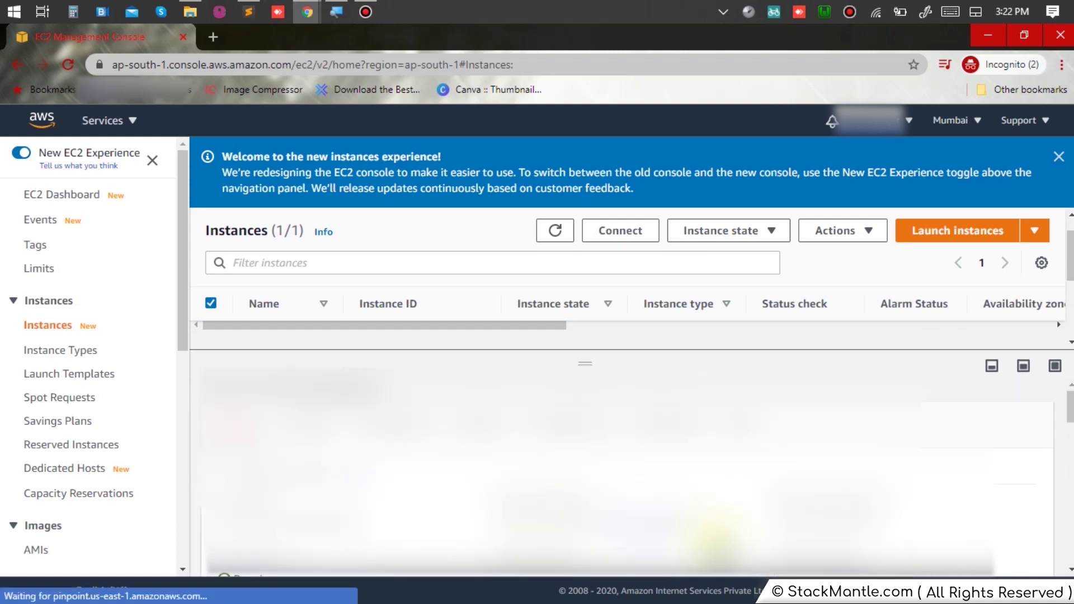
{"action": "right_click", "coordinate": [642, 523]}
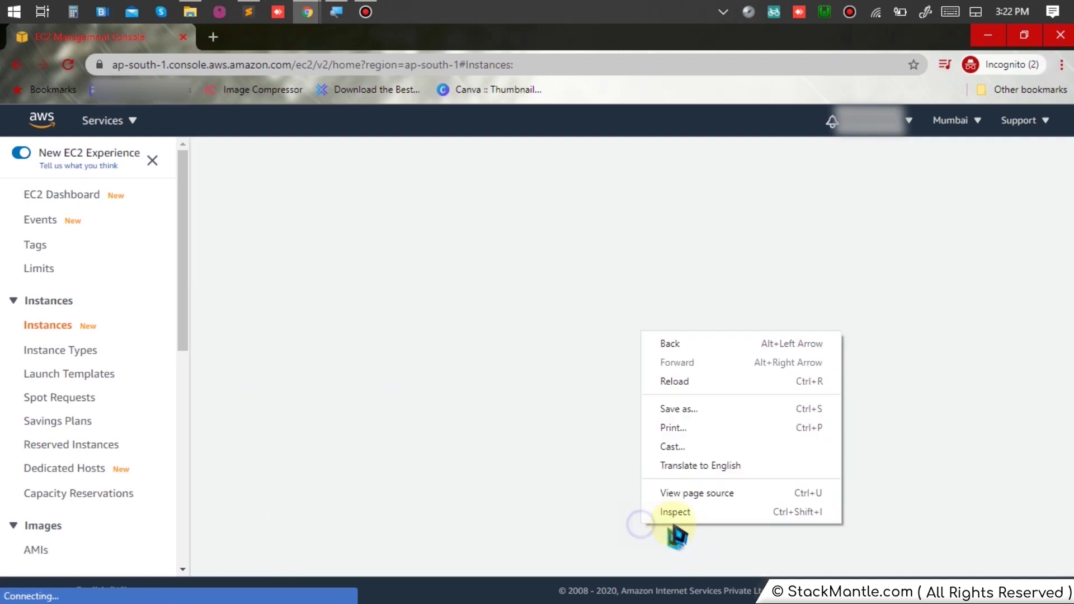
{"action": "left_click", "coordinate": [21, 65]}
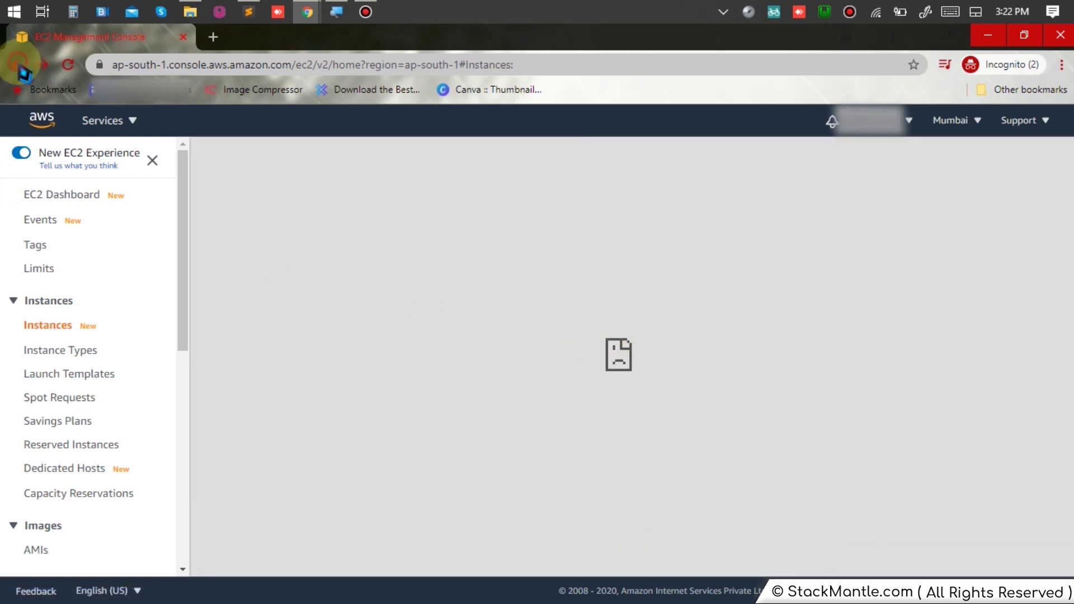
{"action": "left_click", "coordinate": [678, 169]}
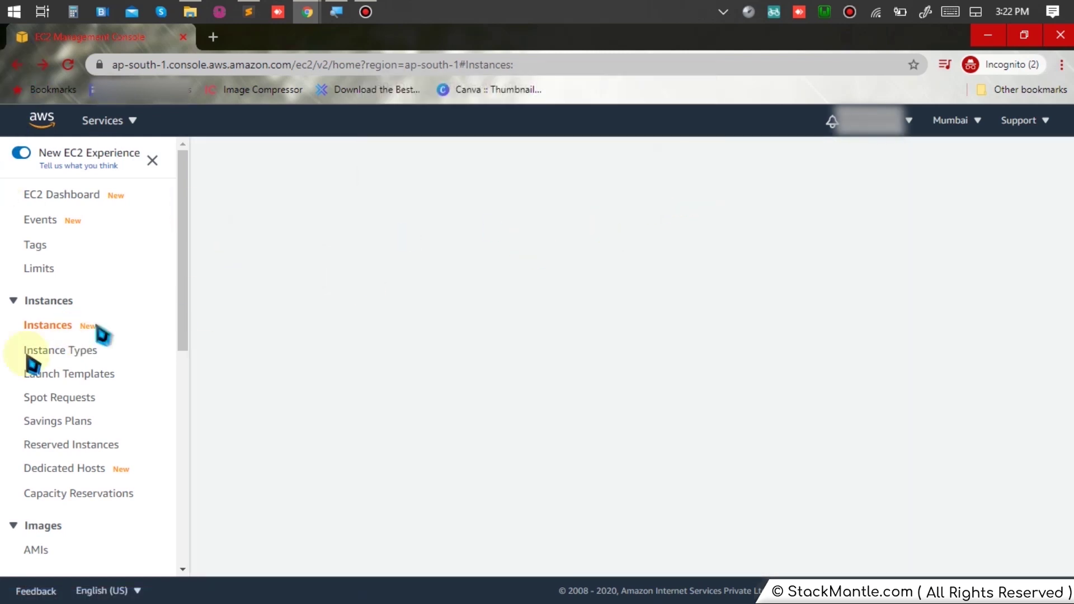
Reload the instances list, clearing both navigation panes and the welcome banner out of the way.
{"action": "left_click", "coordinate": [42, 330]}
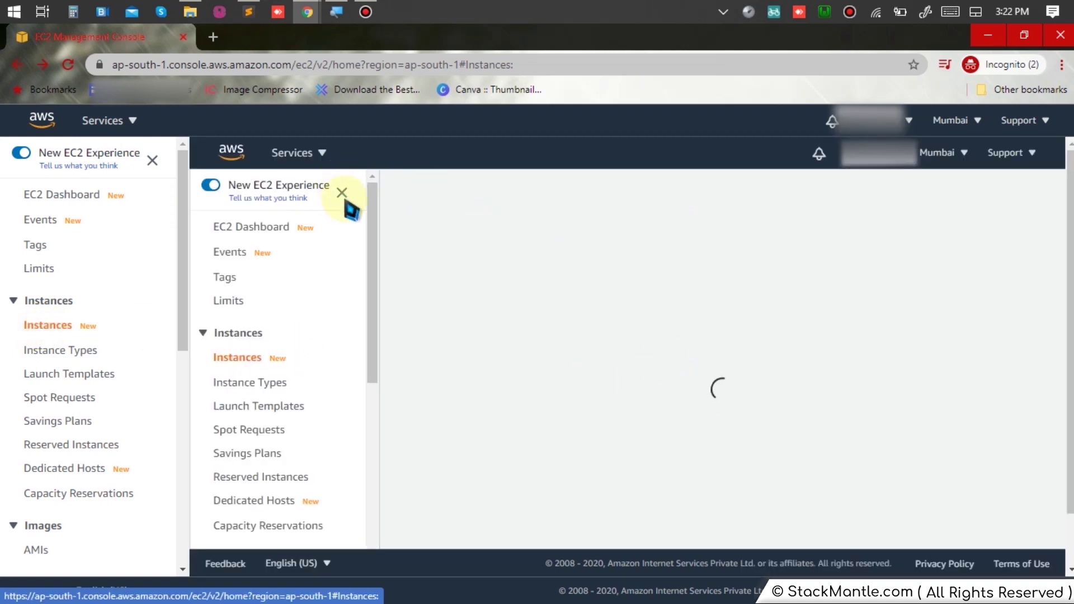
{"action": "left_click", "coordinate": [152, 160]}
{"action": "left_click", "coordinate": [183, 193]}
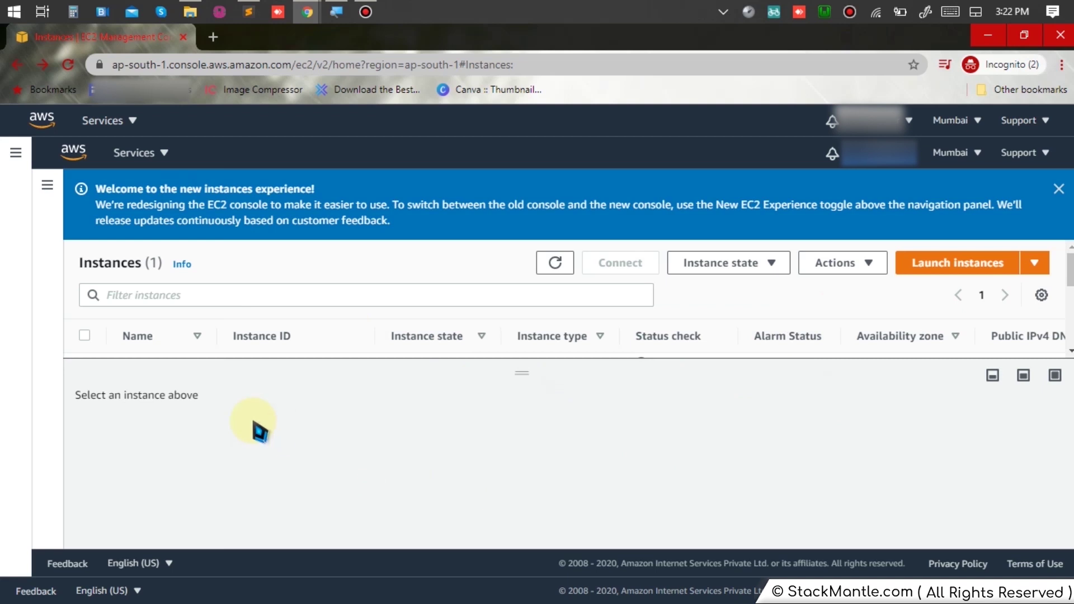
{"action": "left_click", "coordinate": [1058, 189]}
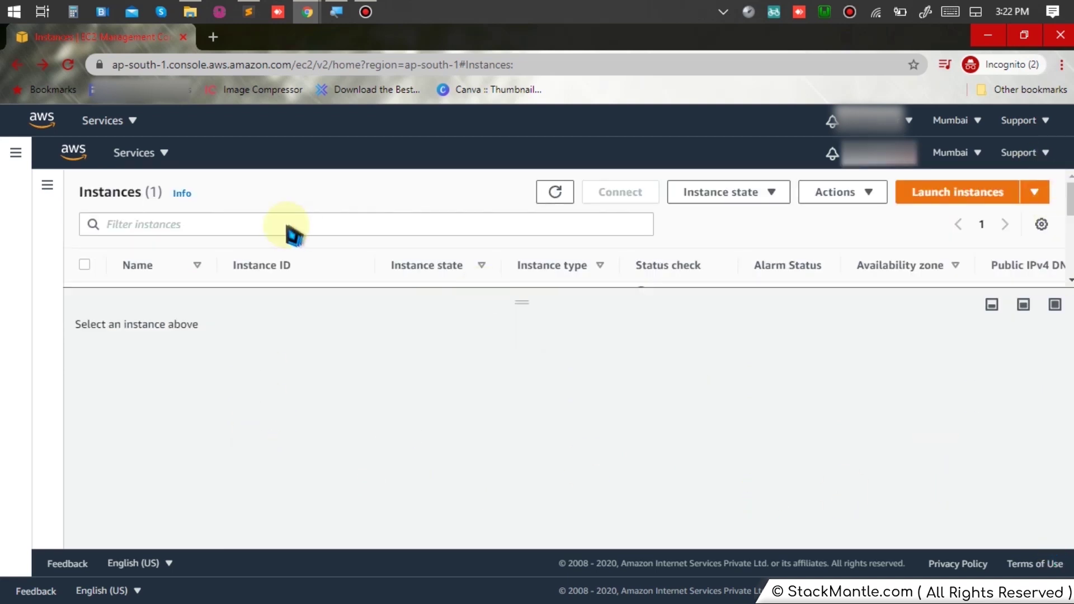
Return to the EC2 dashboard and open the new instance's summary page through its Instances resource.
{"action": "left_click", "coordinate": [17, 153]}
{"action": "left_click", "coordinate": [84, 196]}
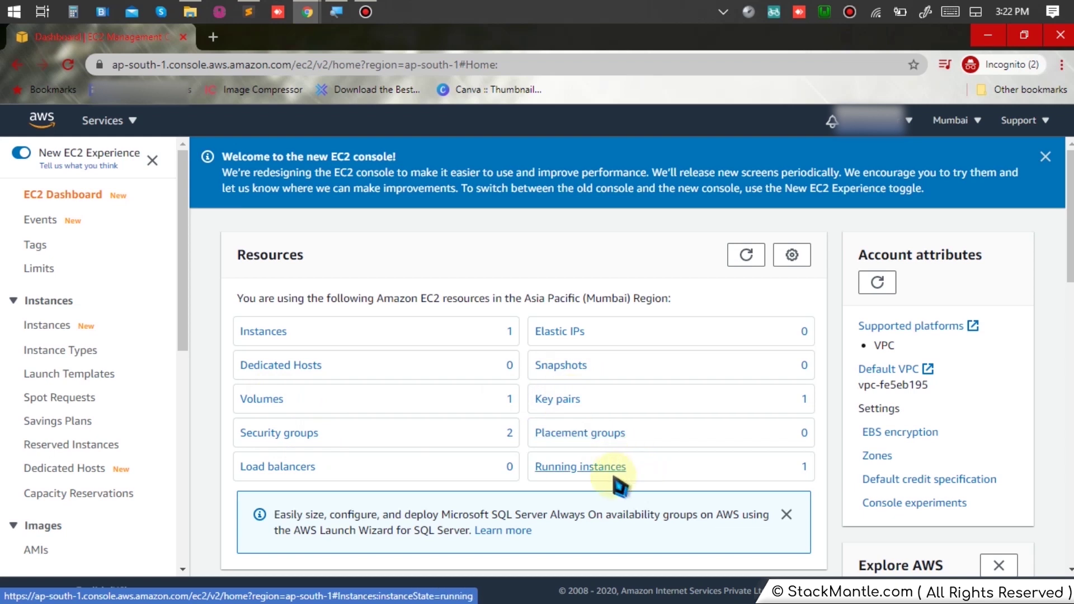
{"action": "left_click", "coordinate": [252, 333]}
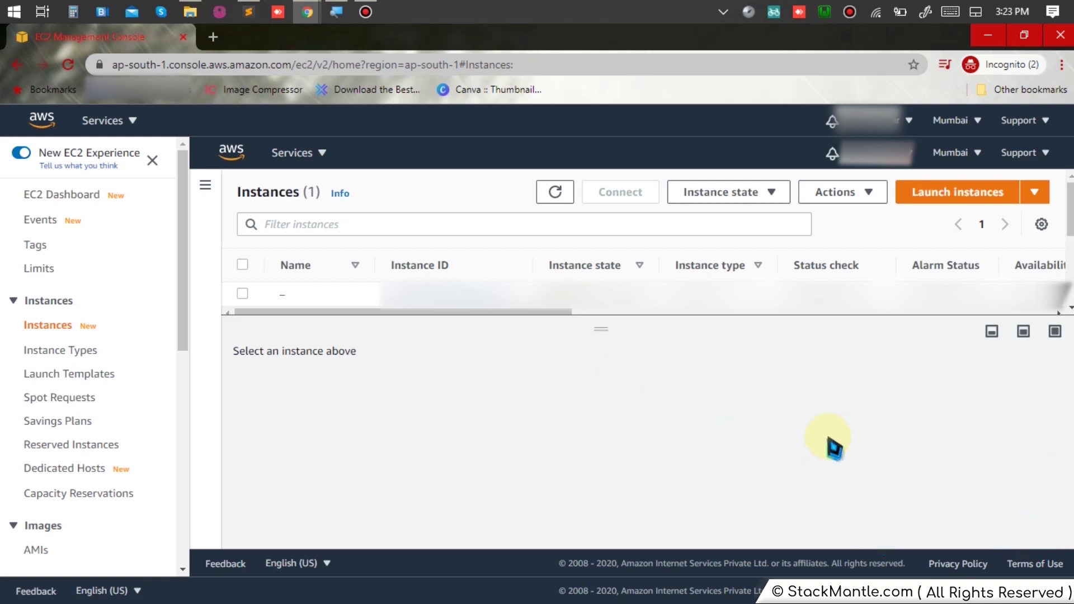
{"action": "left_click", "coordinate": [451, 305]}
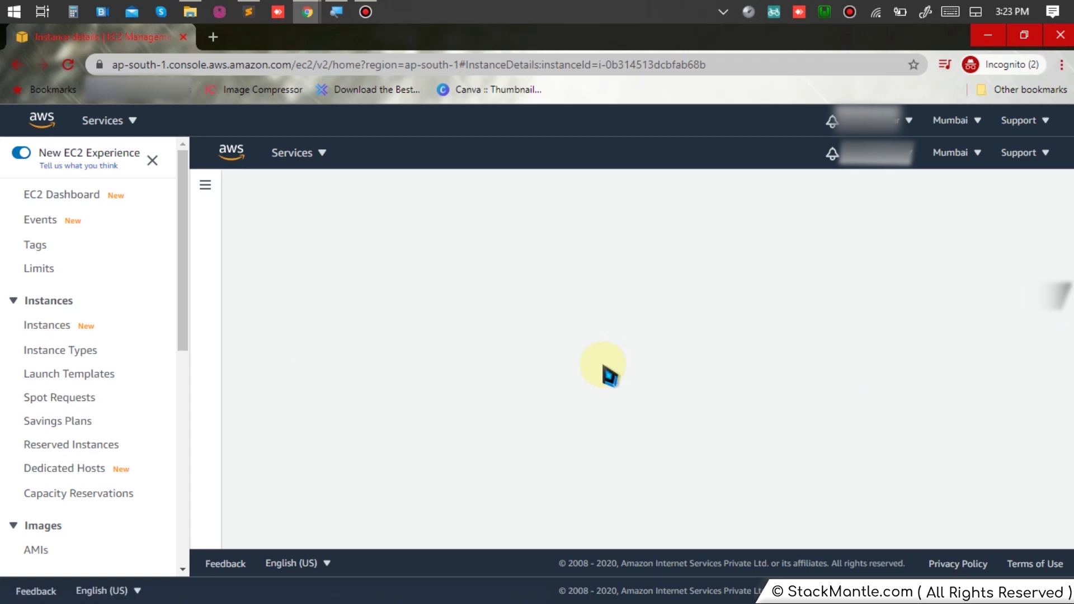
{"action": "scroll", "coordinate": [616, 367], "scroll_direction": "down", "scroll_amount": 2}
{"action": "scroll", "coordinate": [616, 367], "scroll_direction": "up", "scroll_amount": 2}
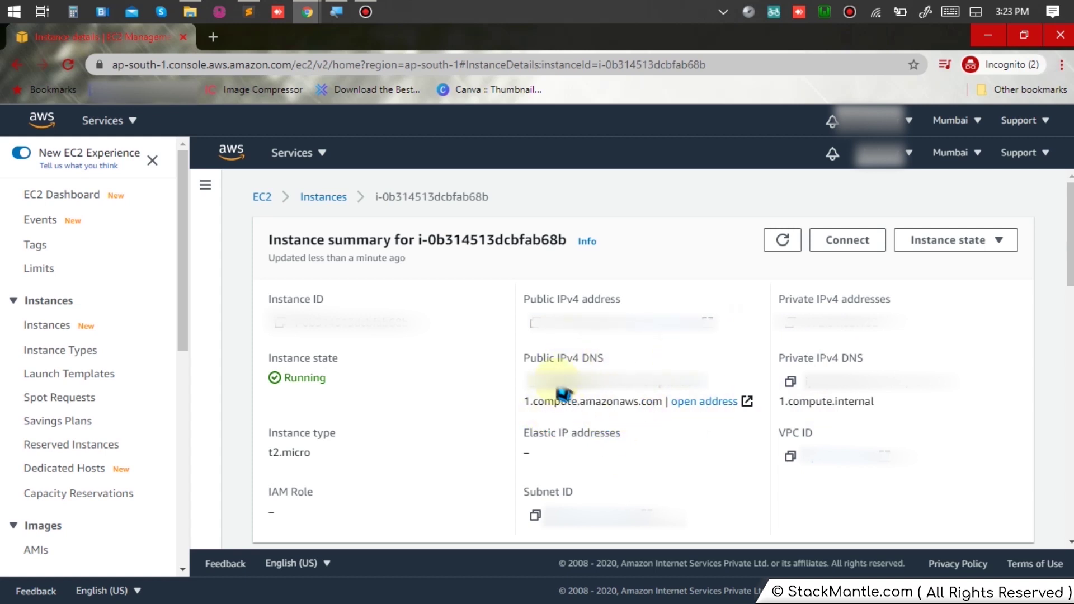
Open the instance's public IPv4 DNS address in a new browser tab.
{"action": "left_click_drag", "start_coordinate": [553, 384], "coordinate": [718, 390]}
{"action": "left_click", "coordinate": [685, 450]}
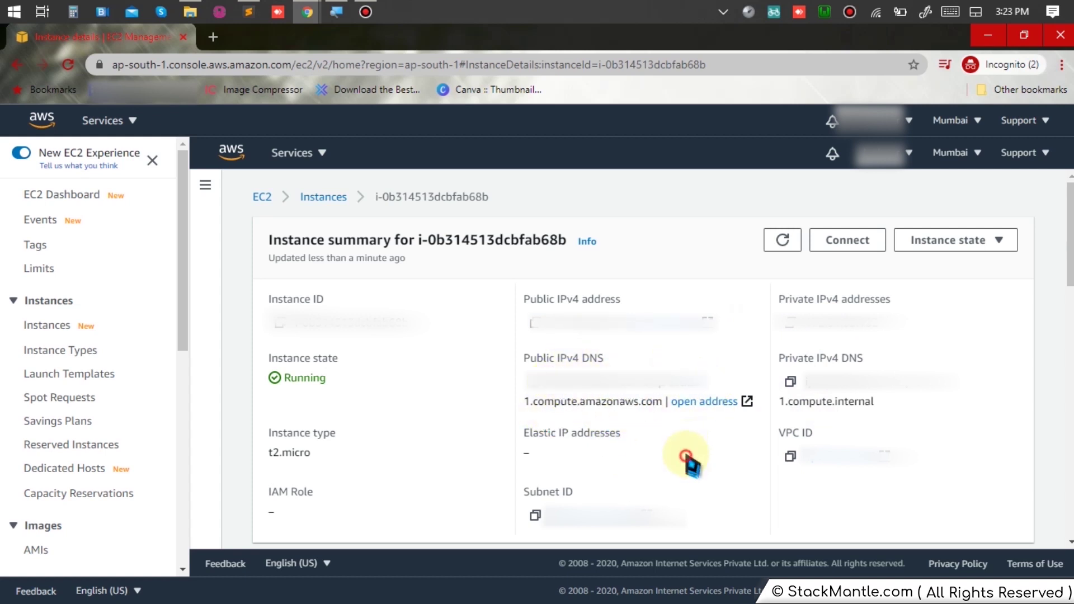
{"action": "right_click", "coordinate": [700, 404]}
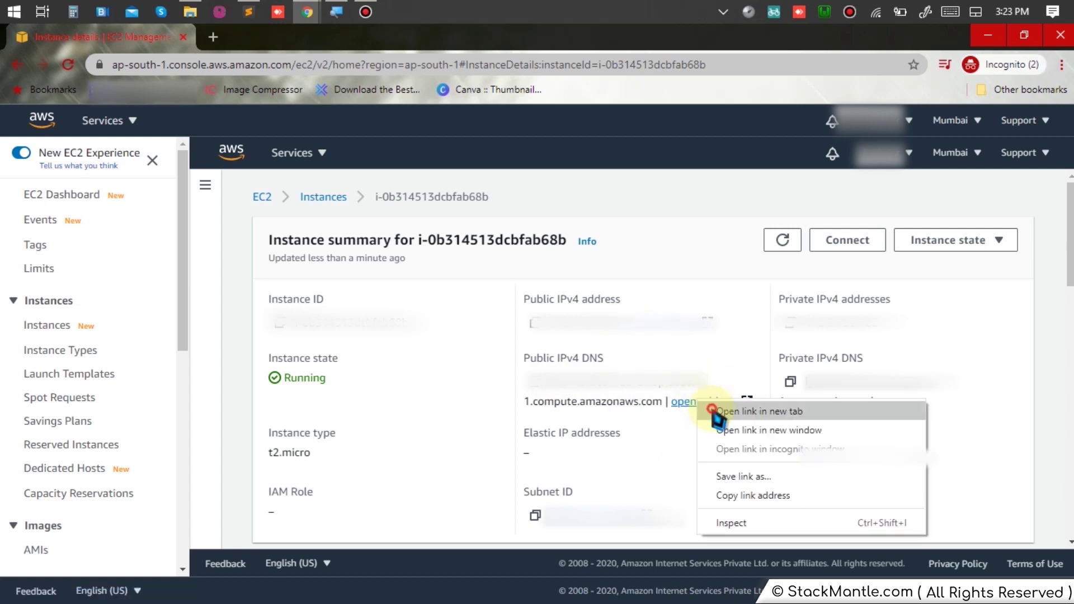
{"action": "left_click", "coordinate": [714, 411]}
{"action": "left_click", "coordinate": [308, 44]}
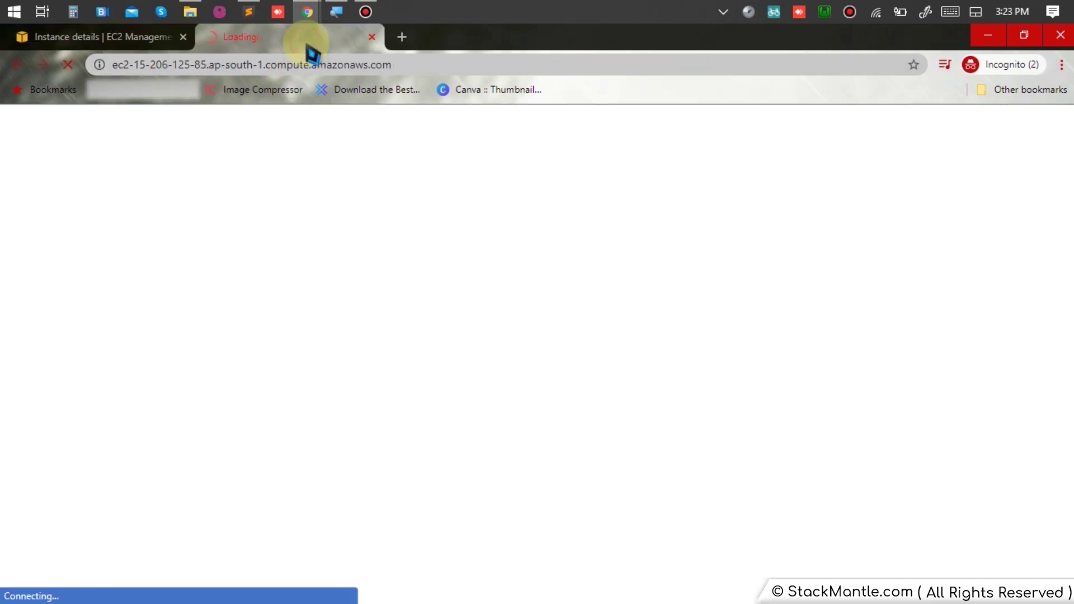
Try to load the instance's public DNS address again in the same browser tab.
{"action": "left_click", "coordinate": [423, 66]}
{"action": "left_click", "coordinate": [420, 65]}
{"action": "key", "text": "Return"}
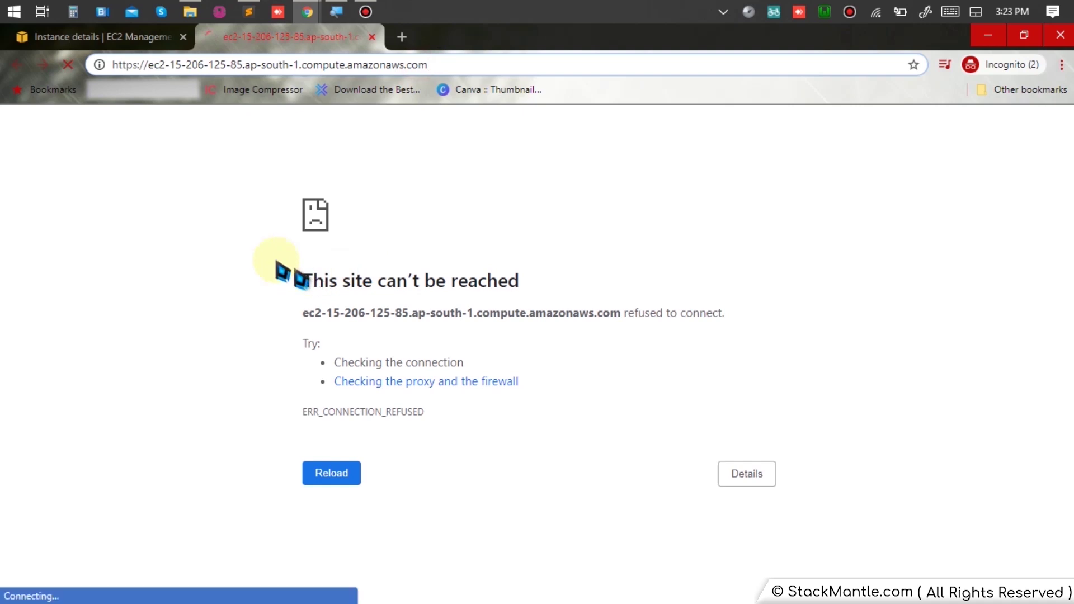
{"action": "left_click", "coordinate": [439, 66]}
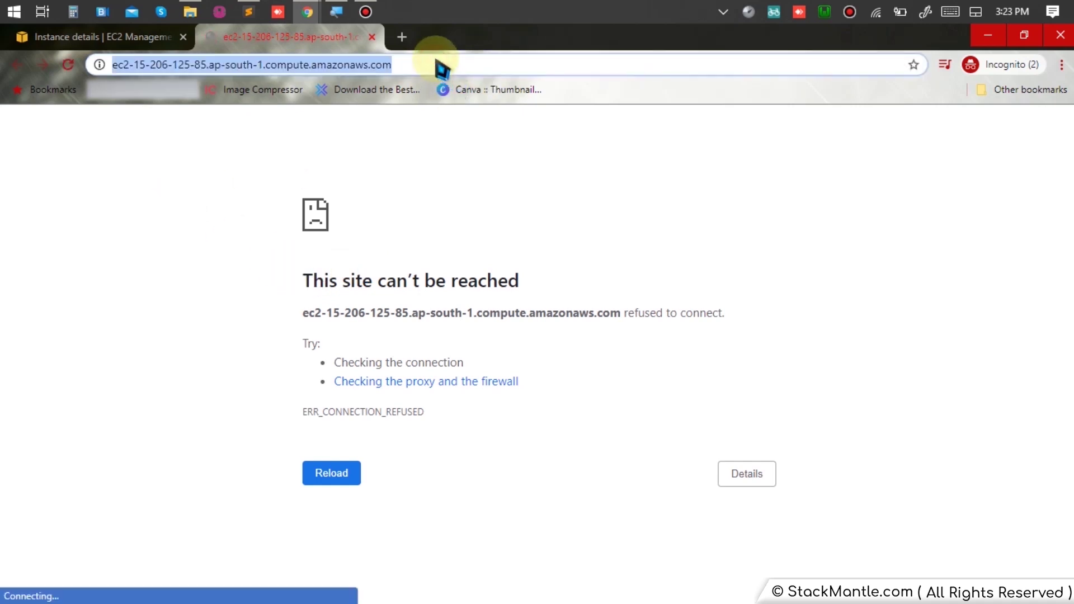
{"action": "left_click", "coordinate": [507, 192]}
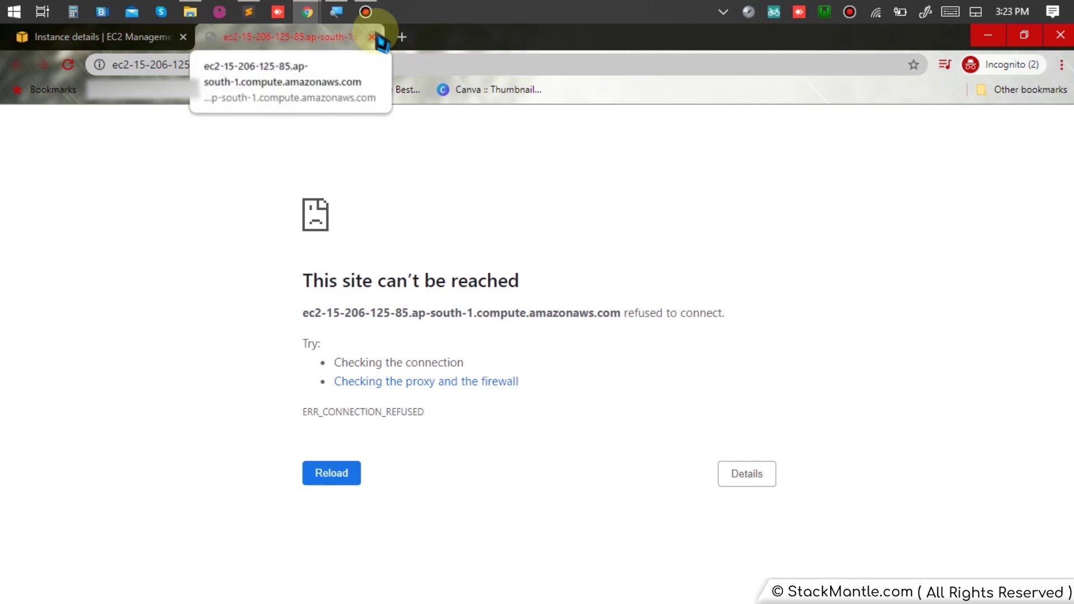
Clear the system notification and close the browser tab with the instance's public DNS address.
{"action": "left_click", "coordinate": [1054, 12]}
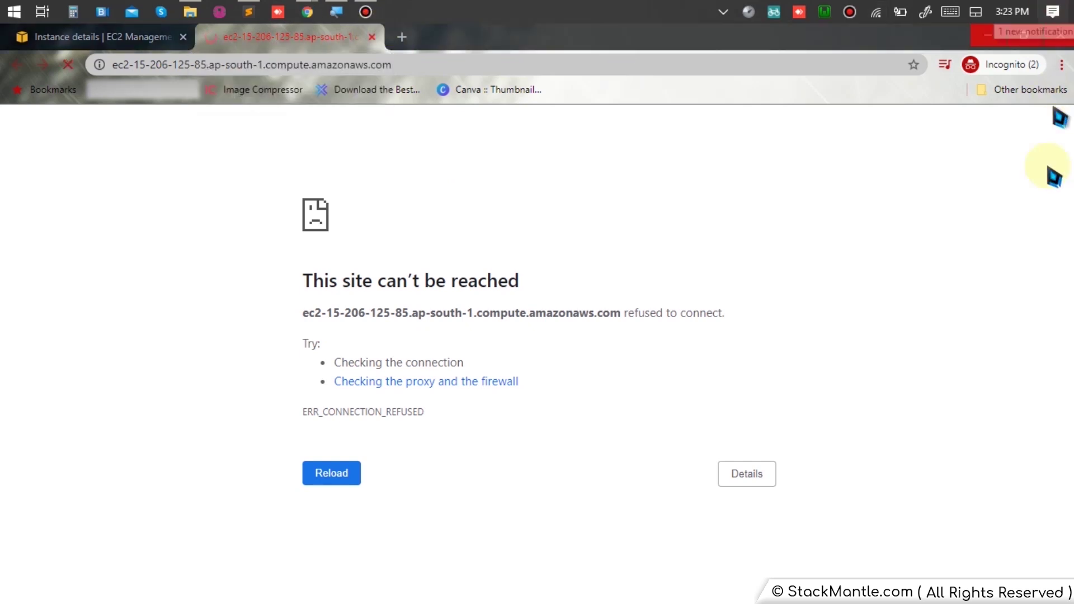
{"action": "left_click", "coordinate": [1019, 310]}
{"action": "left_click", "coordinate": [396, 199]}
{"action": "left_click", "coordinate": [371, 37]}
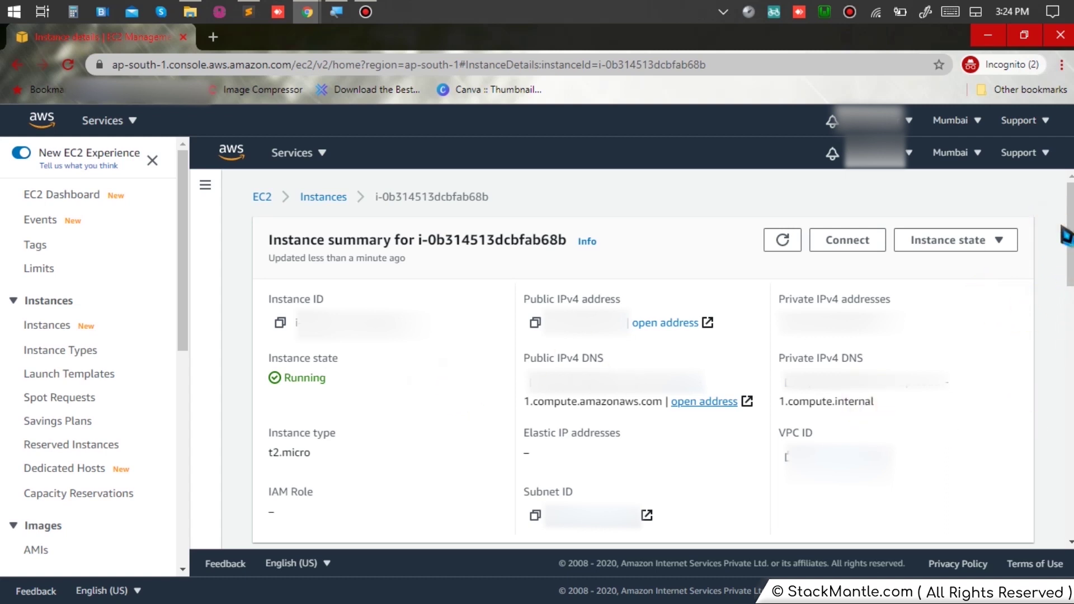
Examine the instance's summary and its Details section, including platform, AMI, launch time and key pair name.
{"action": "mouse_move", "coordinate": [1069, 205]}
{"action": "left_mouse_down"}
{"action": "mouse_move", "coordinate": [1069, 285]}
{"action": "mouse_move", "coordinate": [1069, 204]}
{"action": "left_mouse_up"}
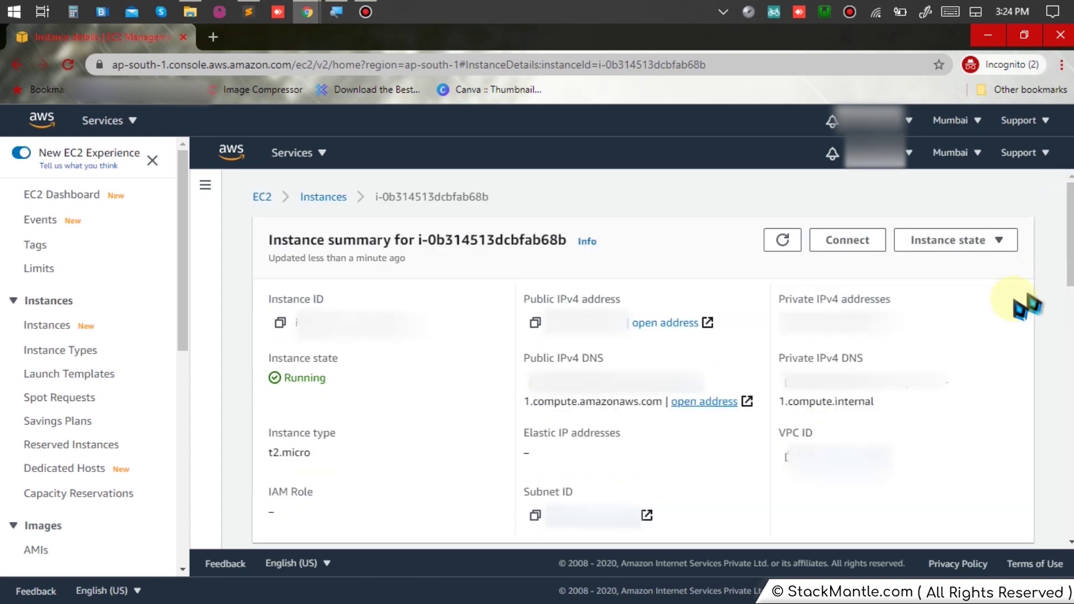
{"action": "scroll", "coordinate": [1015, 323], "scroll_direction": "down", "scroll_amount": 1}
{"action": "scroll", "coordinate": [1057, 316], "scroll_direction": "down", "scroll_amount": 5}
{"action": "scroll", "coordinate": [1060, 318], "scroll_direction": "up", "scroll_amount": 5}
{"action": "scroll", "coordinate": [1060, 318], "scroll_direction": "down", "scroll_amount": 7}
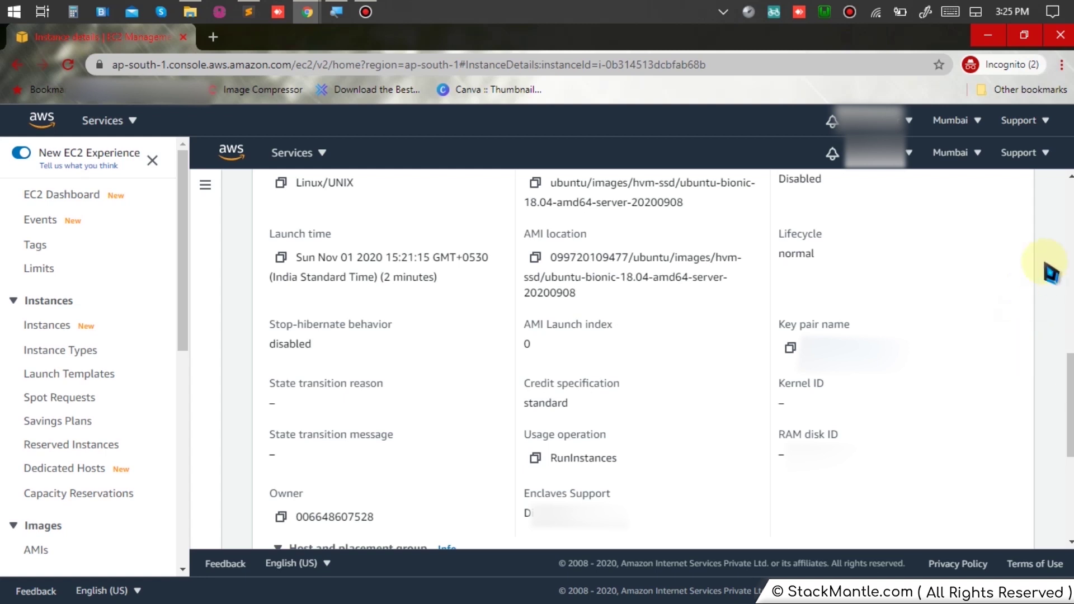
{"action": "scroll", "coordinate": [643, 358], "scroll_direction": "up", "scroll_amount": 6}
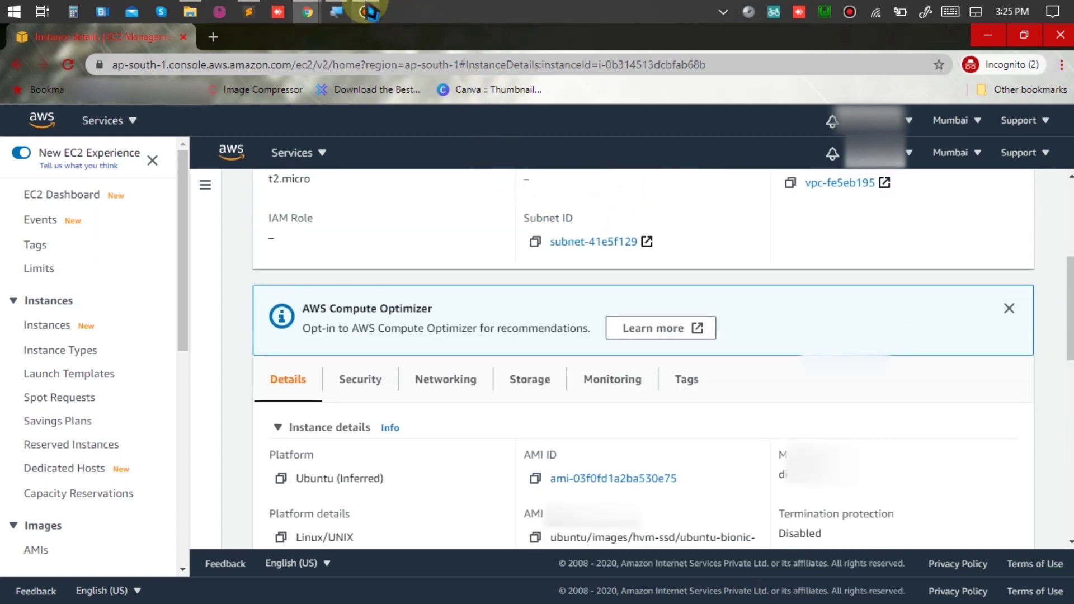
{"action": "mouse_move", "coordinate": [369, 13]}
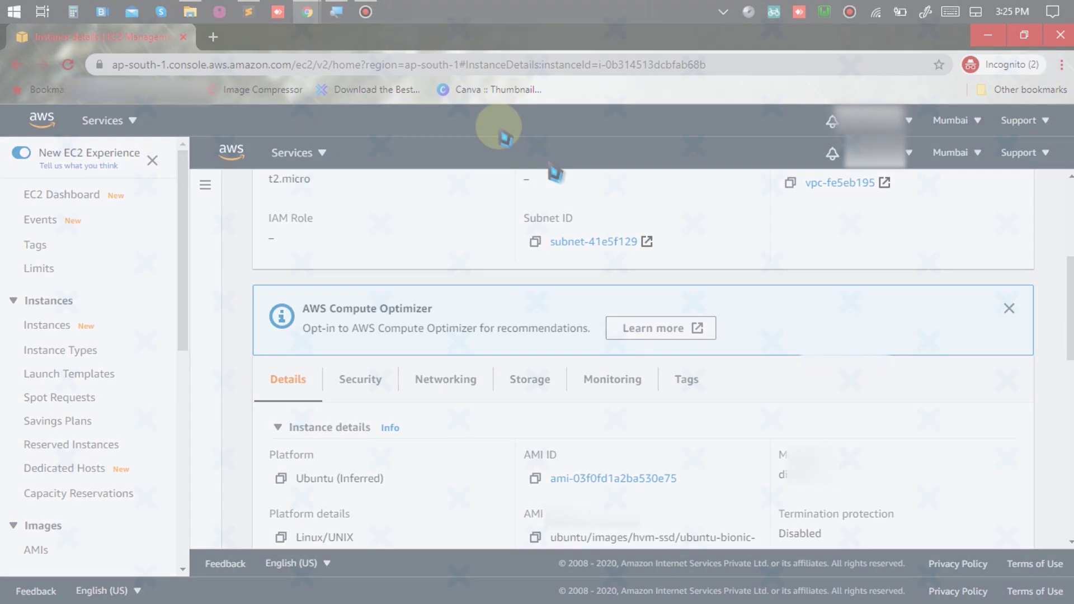